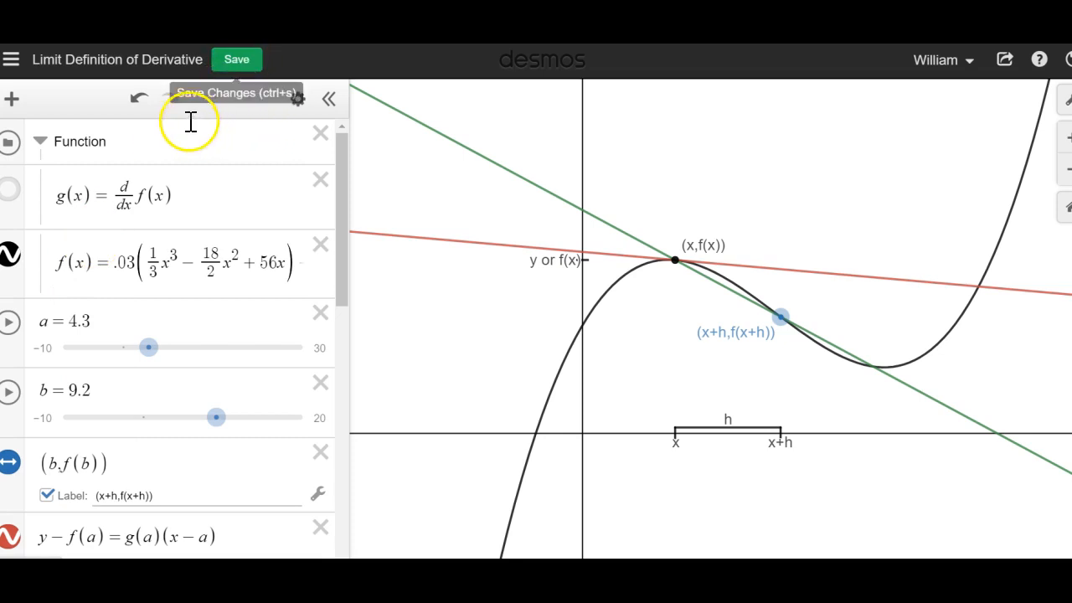
pyautogui.moveTo(148, 346)
pyautogui.mouseDown()
pyautogui.moveTo(171, 362)
pyautogui.moveTo(148, 356)
pyautogui.mouseUp()
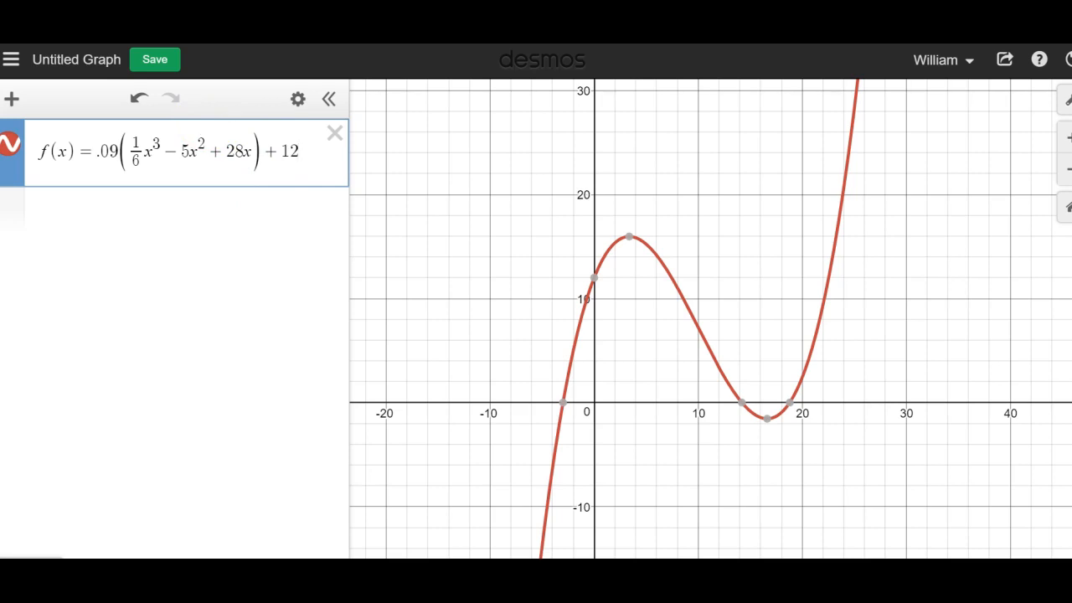
# Add the point (a,f(a)) on the curve with a slider for a, and move a to 2.4.
pyautogui.click(123, 207)
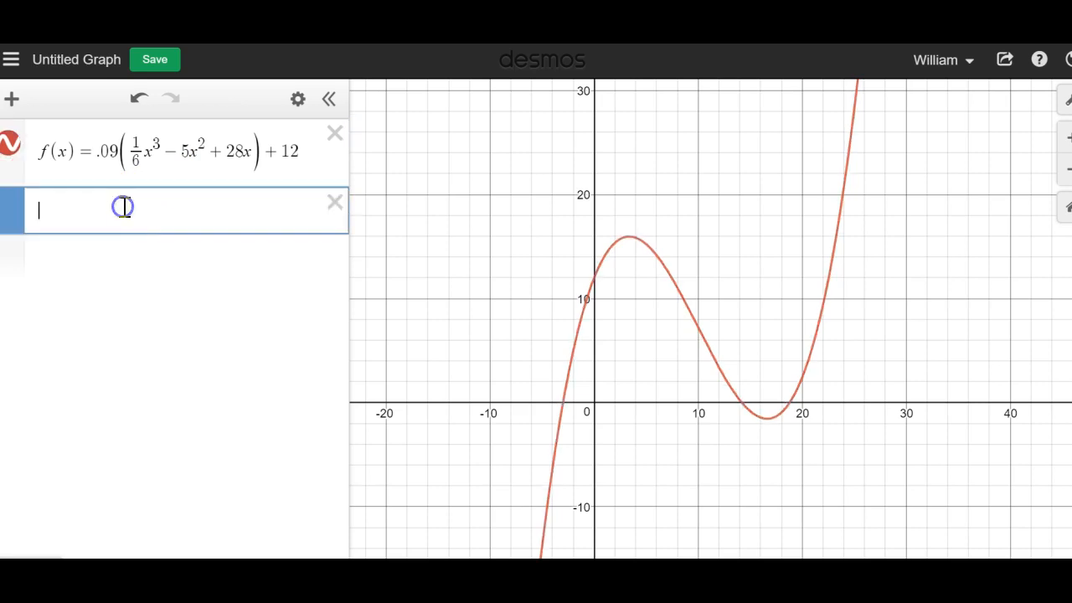
pyautogui.write('(')
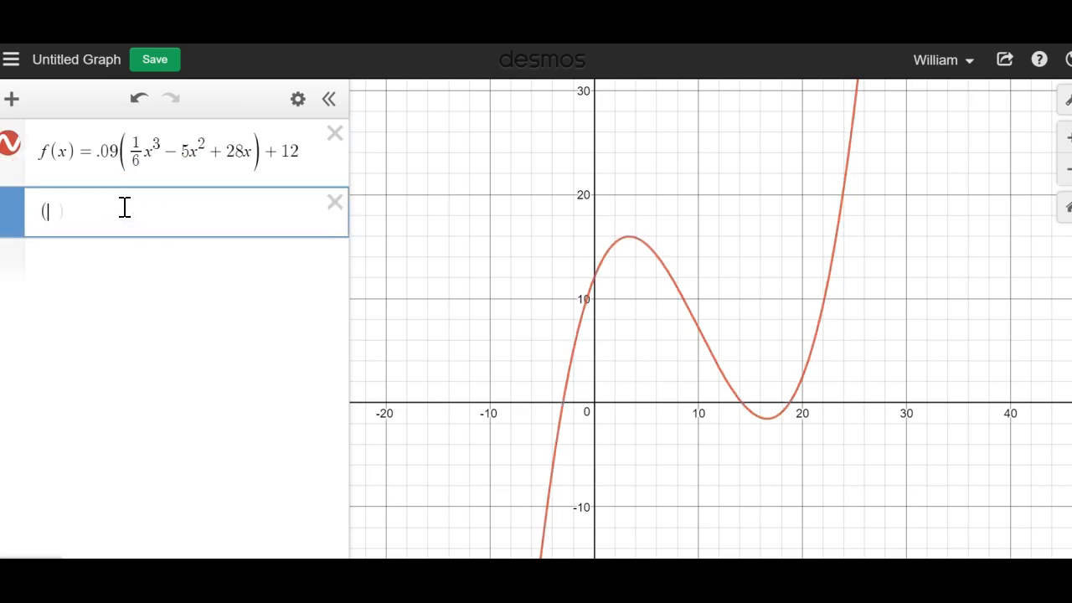
pyautogui.write('d')
pyautogui.write(',f')
pyautogui.write('(a')
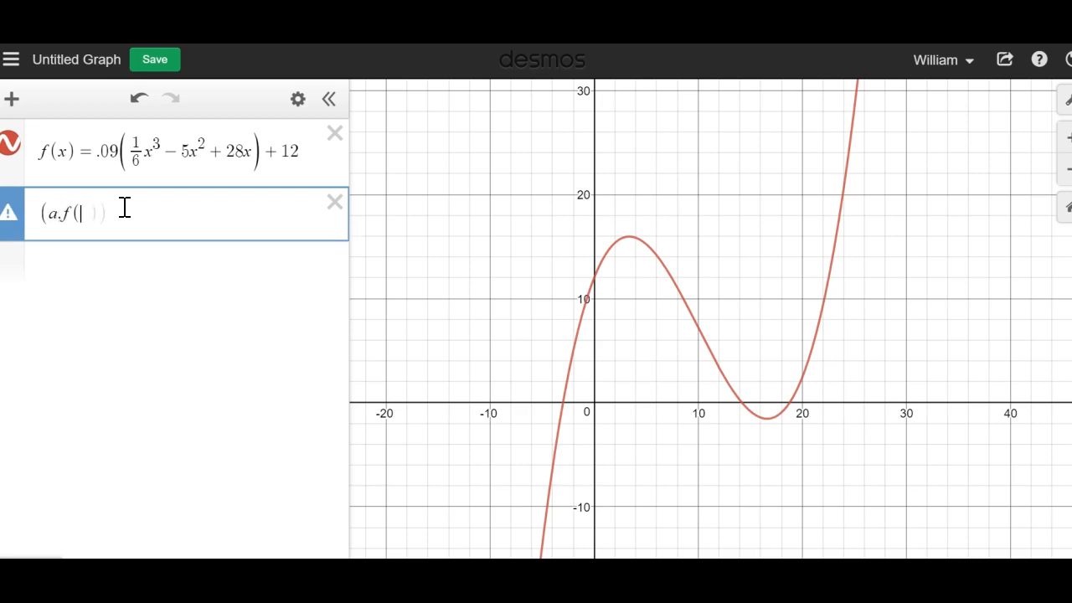
pyautogui.write('))')
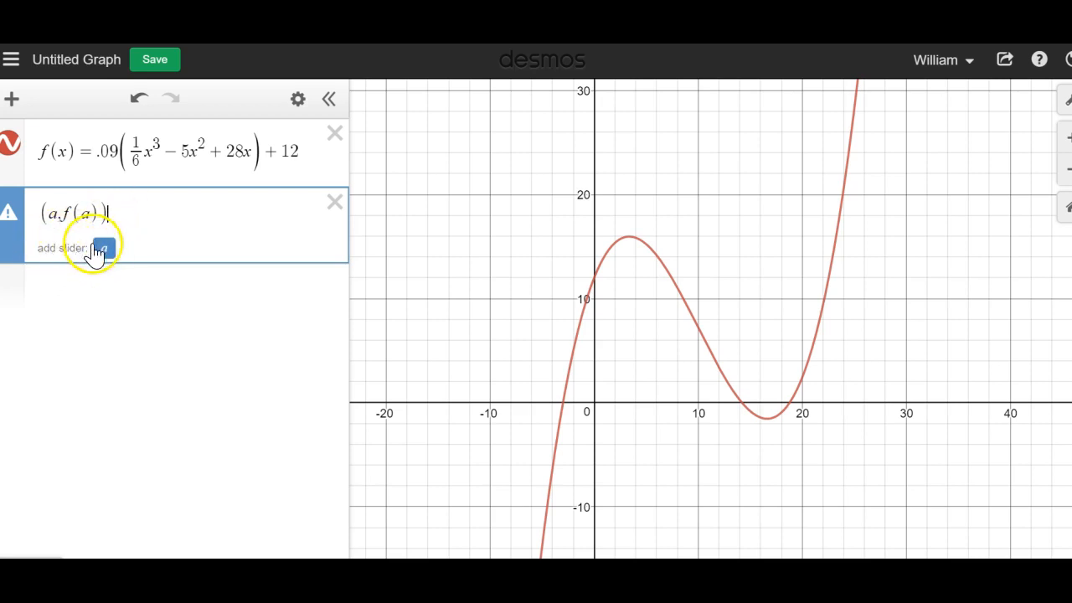
pyautogui.click(105, 249)
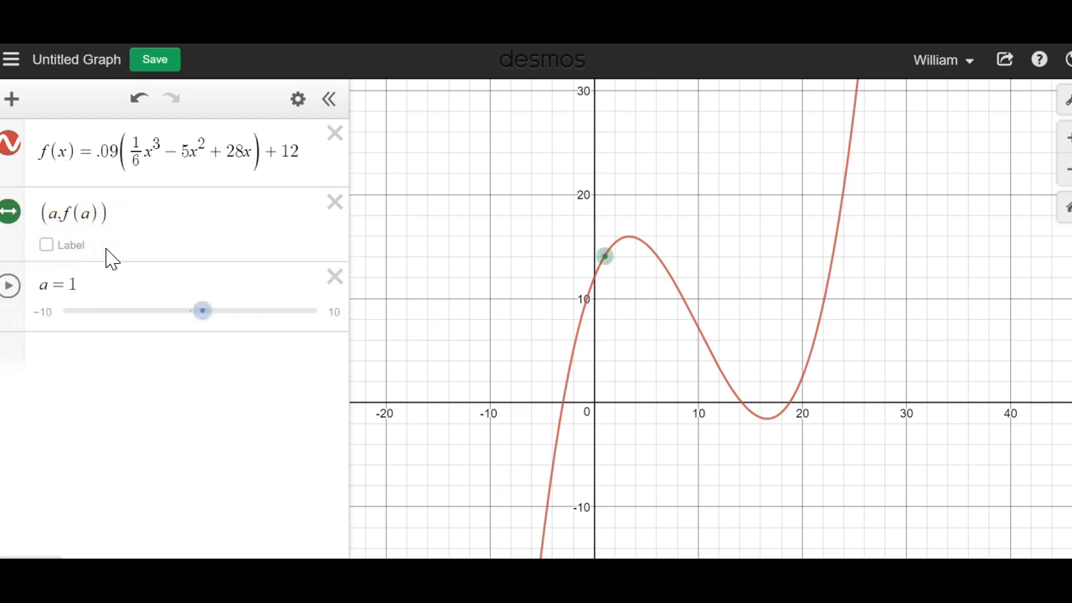
pyautogui.moveTo(203, 323); pyautogui.dragTo(222, 342)
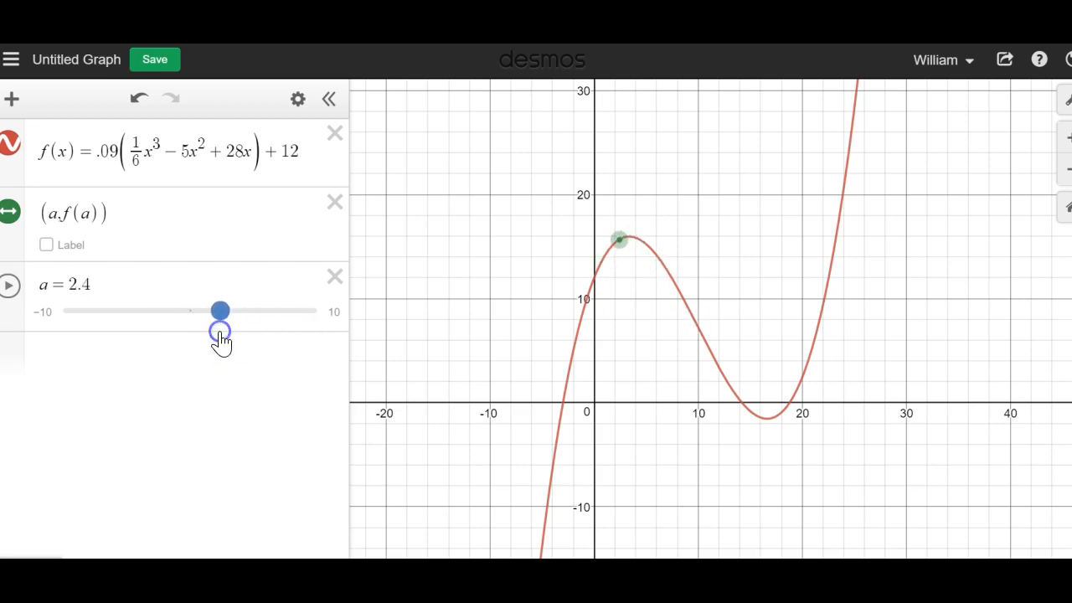
# Turn on the label of the point (a,f(a)) and set its text to (x,f(x).
pyautogui.click(46, 244)
pyautogui.click(103, 245)
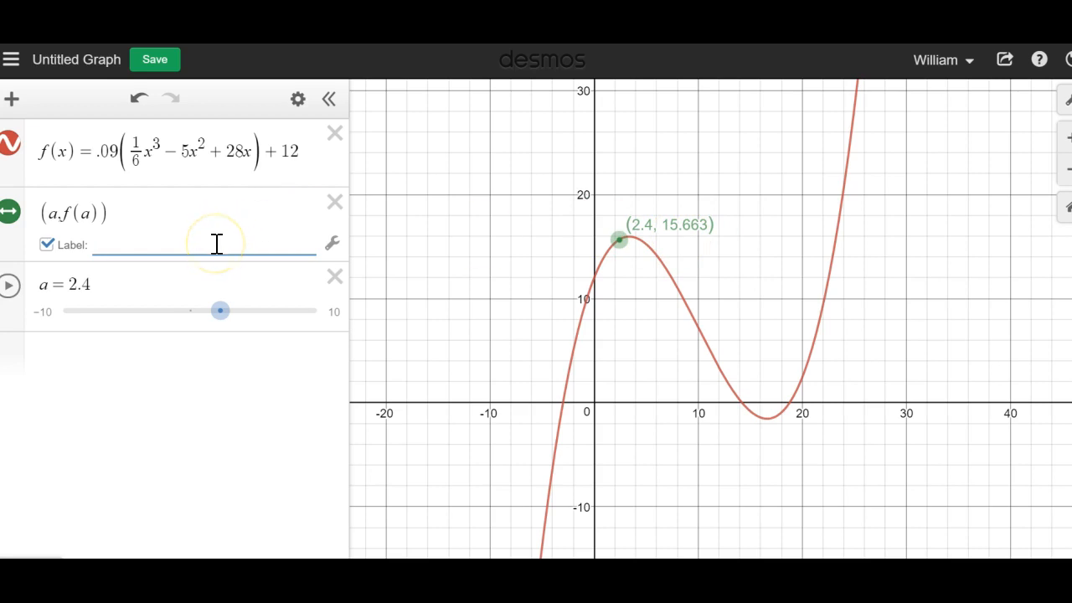
pyautogui.write('(x,f(x')
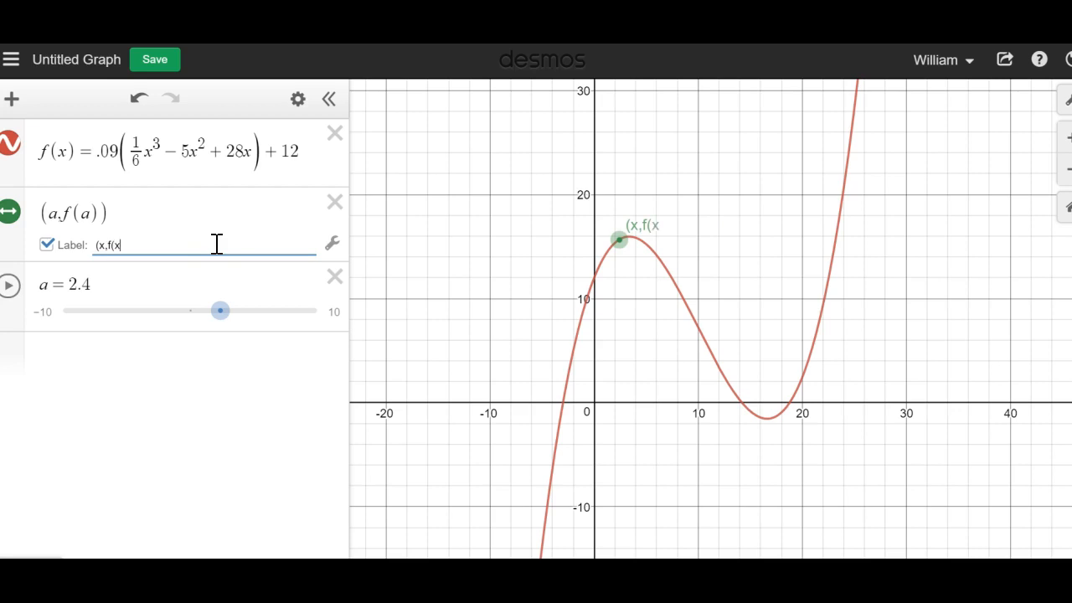
pyautogui.write(')')
# Set the range of the a slider from -5 to 25 and run it down to -5, ending at 9.3.
pyautogui.moveTo(220, 318); pyautogui.dragTo(330, 318)
pyautogui.click(334, 322)
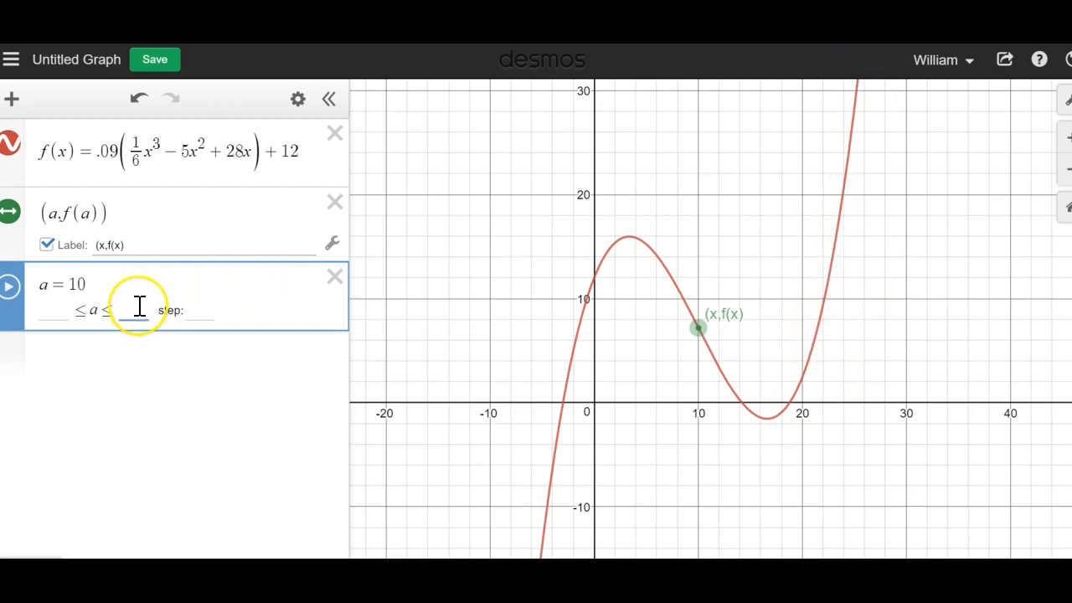
pyautogui.write('25')
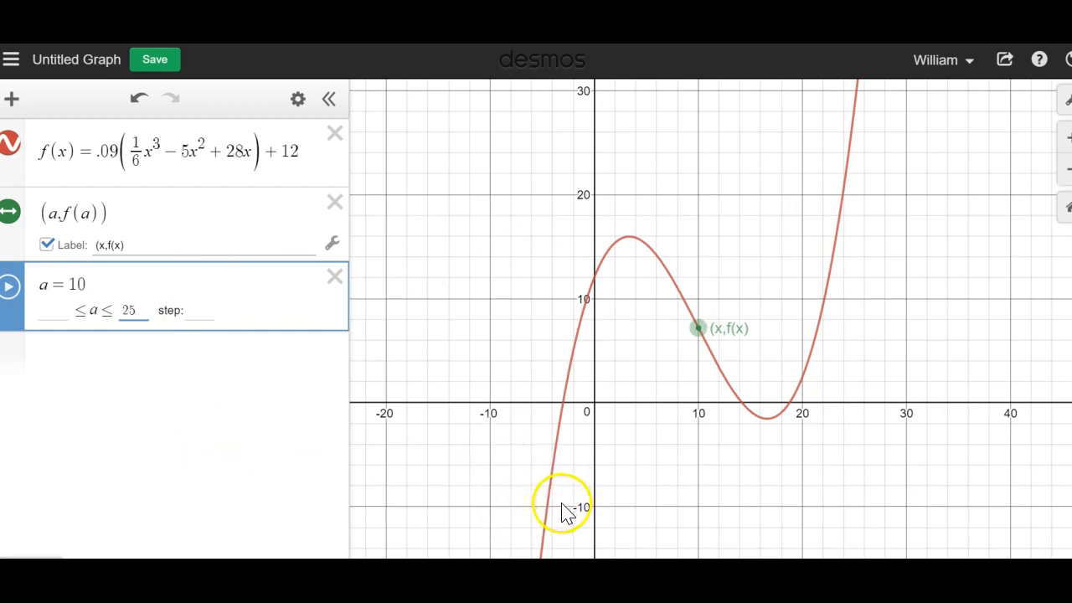
pyautogui.click(59, 310)
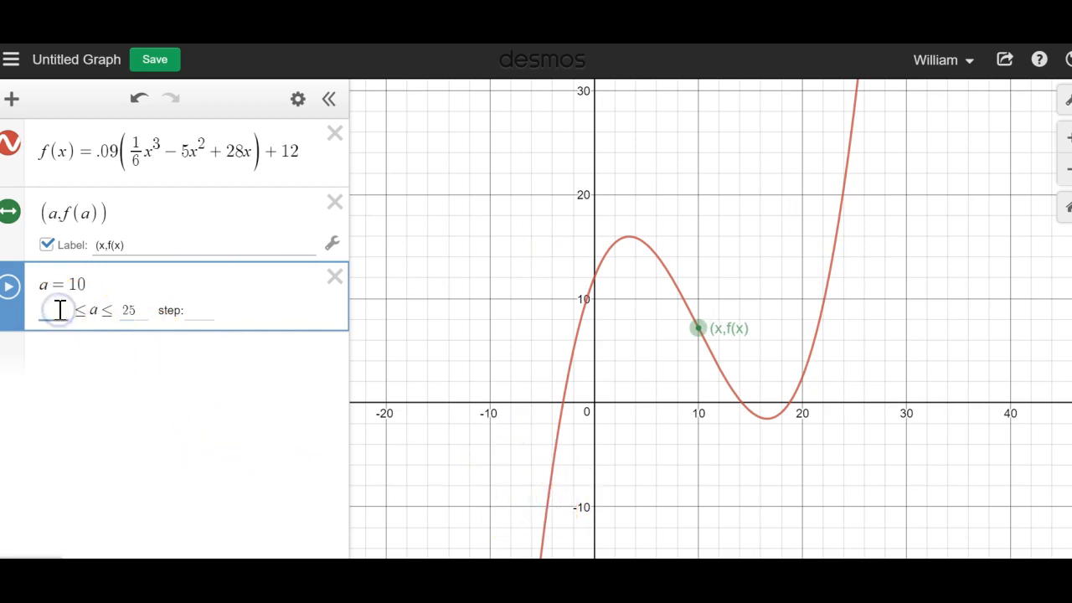
pyautogui.write('-5')
pyautogui.click(114, 377)
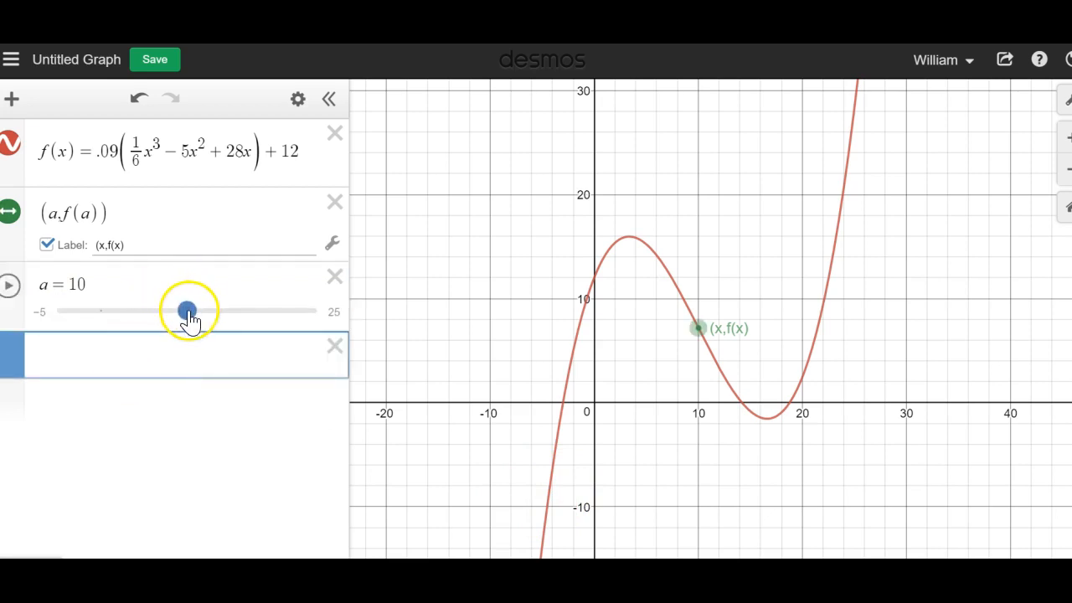
pyautogui.moveTo(191, 310); pyautogui.dragTo(41, 333)
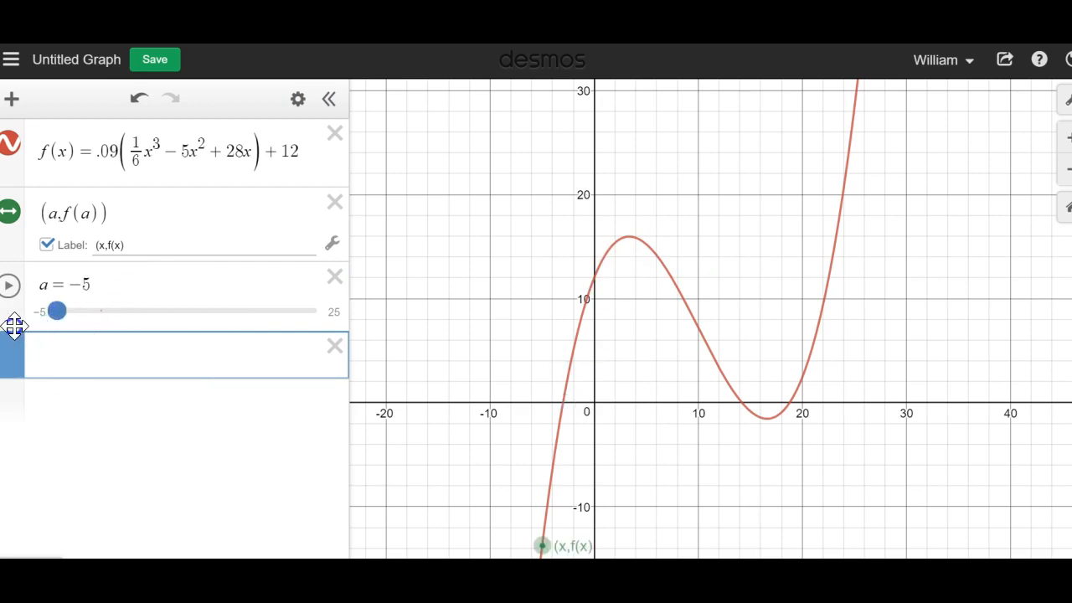
pyautogui.moveTo(55, 313); pyautogui.dragTo(181, 326)
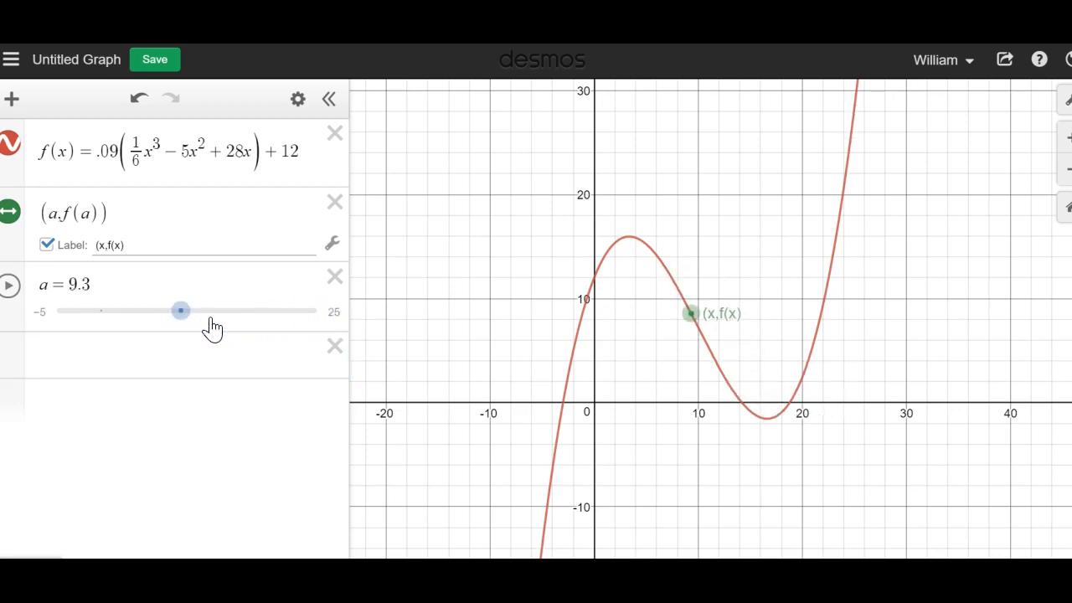
# Enter the point-slope template y-y=m(x-x) as a new expression below the slider.
pyautogui.click(190, 353)
pyautogui.click(199, 356)
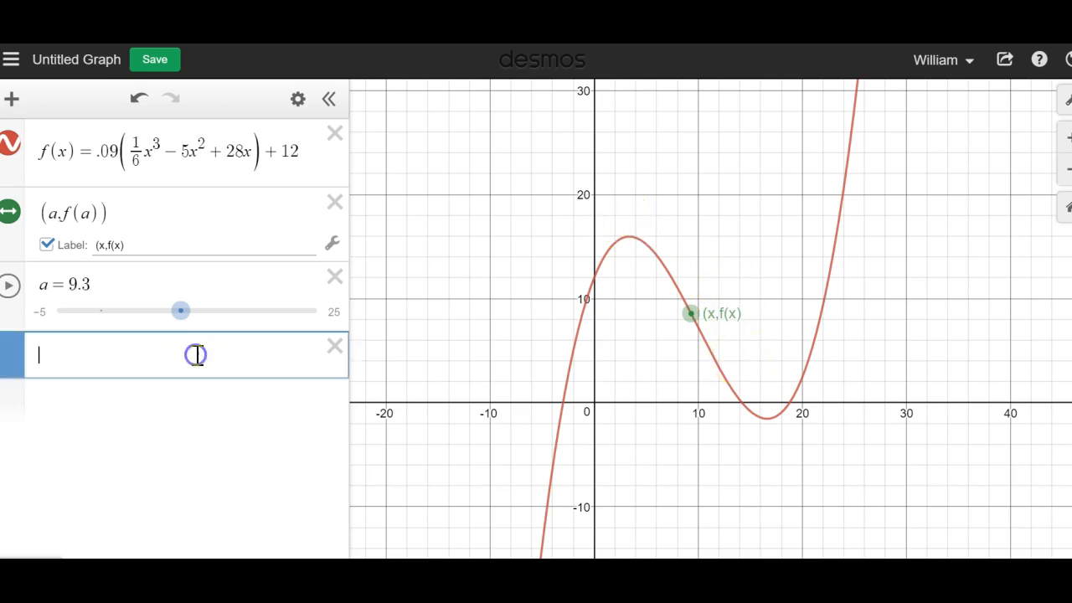
pyautogui.write('x')
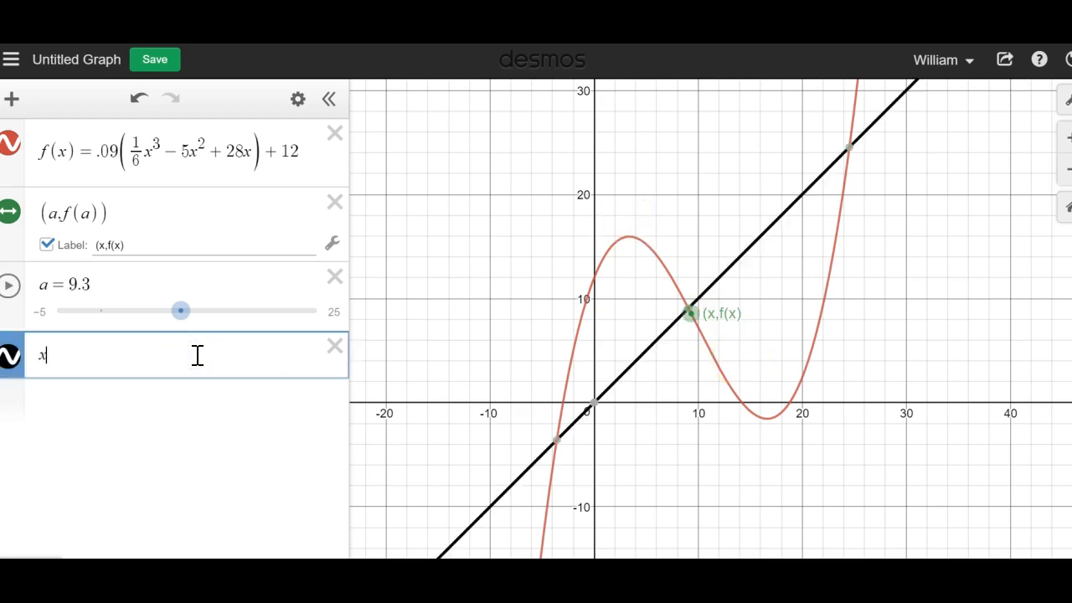
pyautogui.press('BackSpace')
pyautogui.write('y')
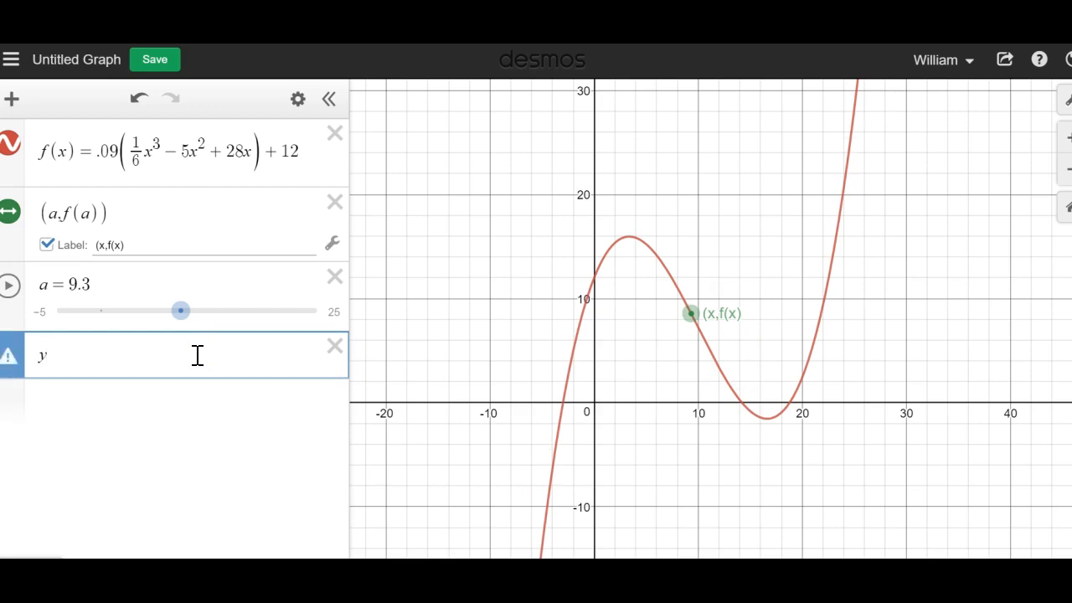
pyautogui.write('-y=m(x-x')
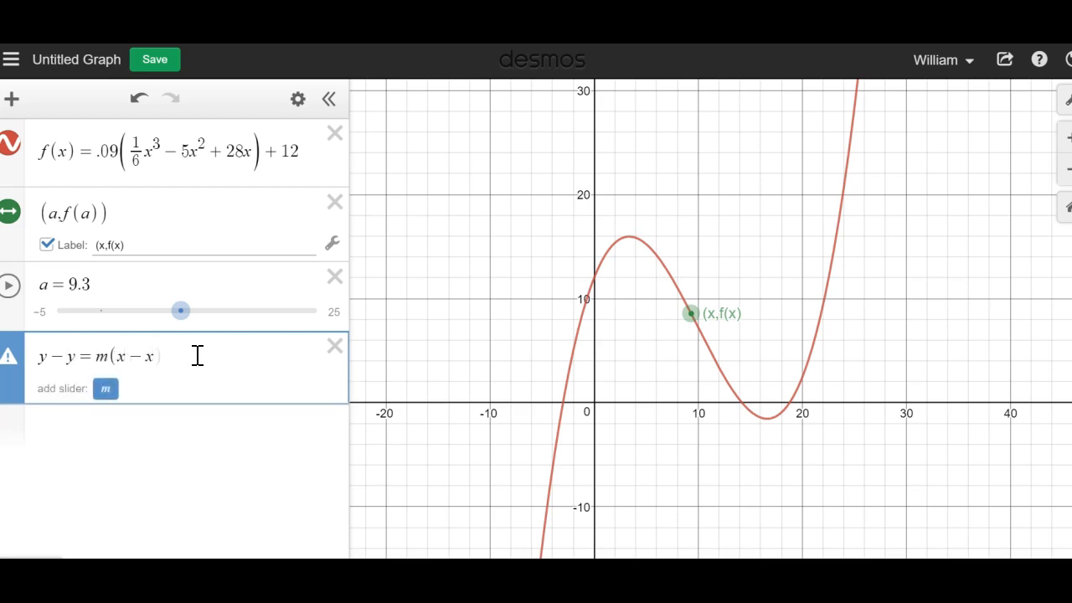
pyautogui.write(')')
# Rewrite the point-slope equation as the tangent line f(a)-y=f'(a)(a-x), and move a to 18.
pyautogui.click(105, 356)
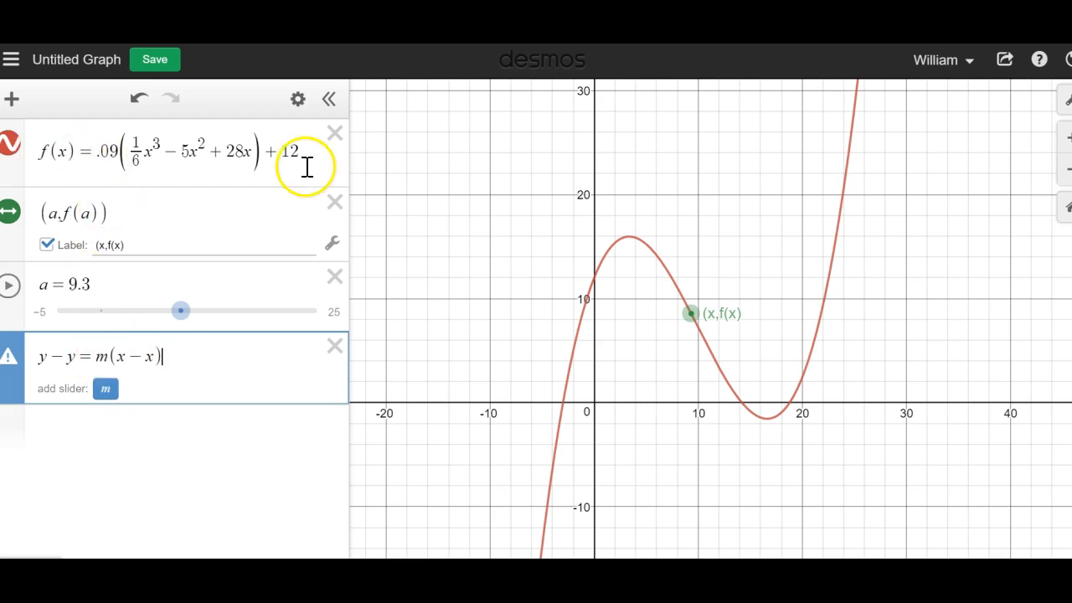
pyautogui.click(101, 356)
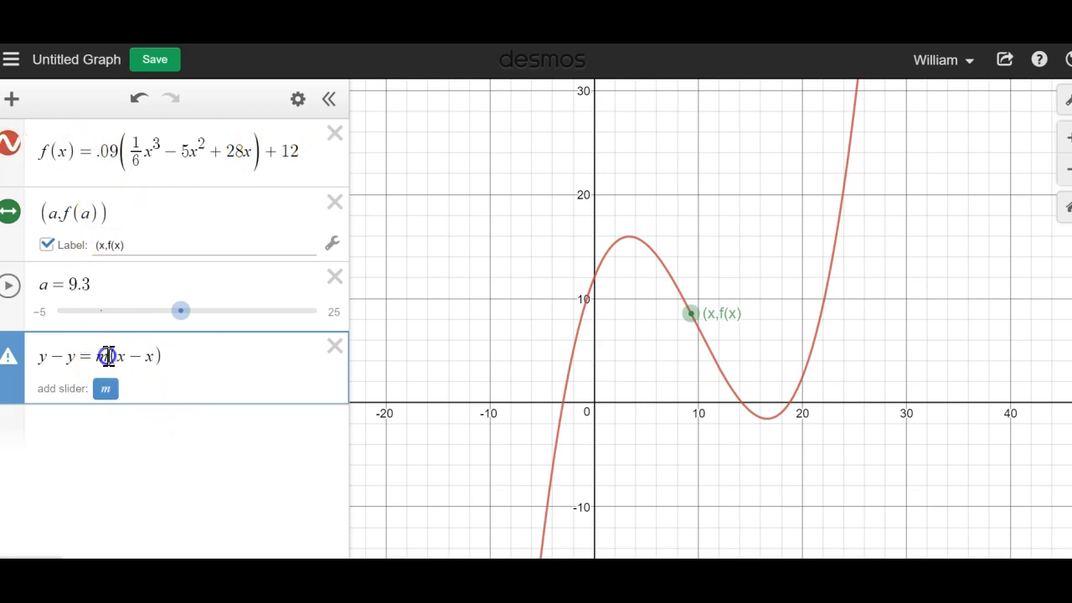
pyautogui.press('BackSpace')
pyautogui.write("f'")
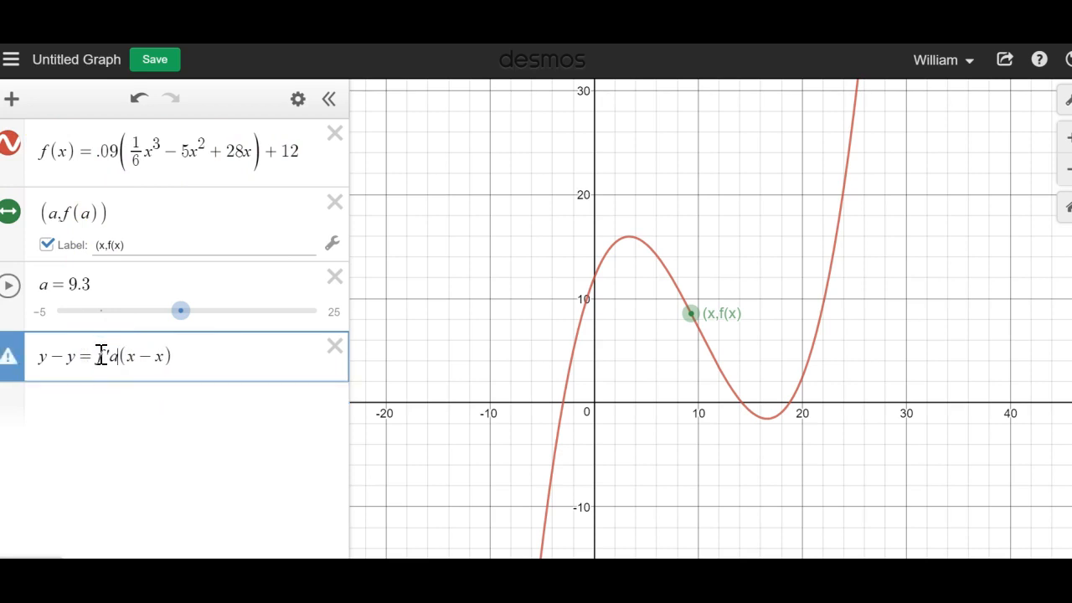
pyautogui.write('(a)')
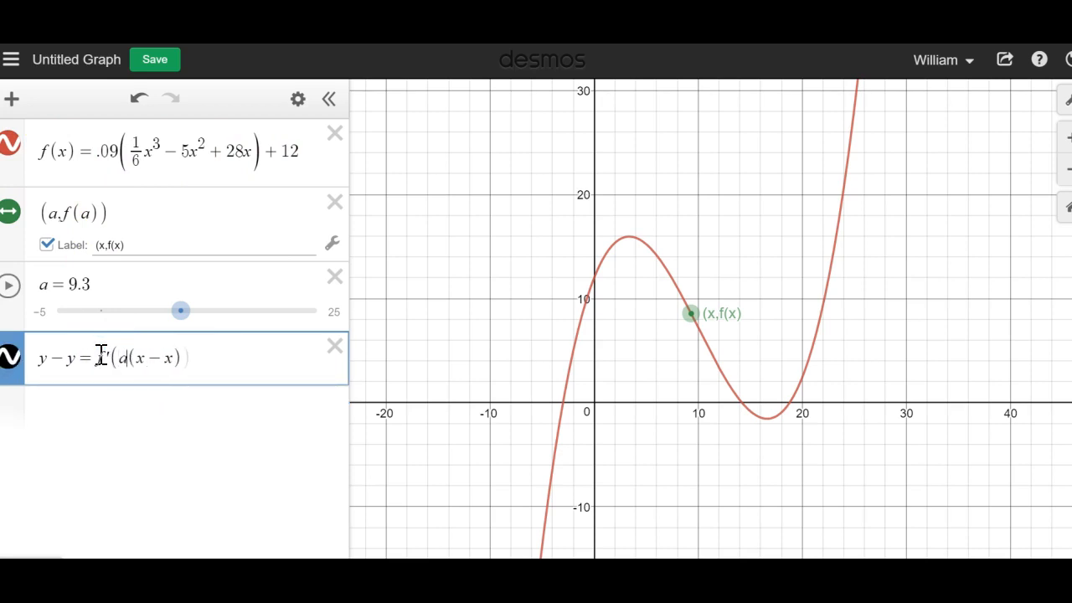
pyautogui.click(152, 357)
pyautogui.press('BackSpace')
pyautogui.write('a')
pyautogui.click(77, 357)
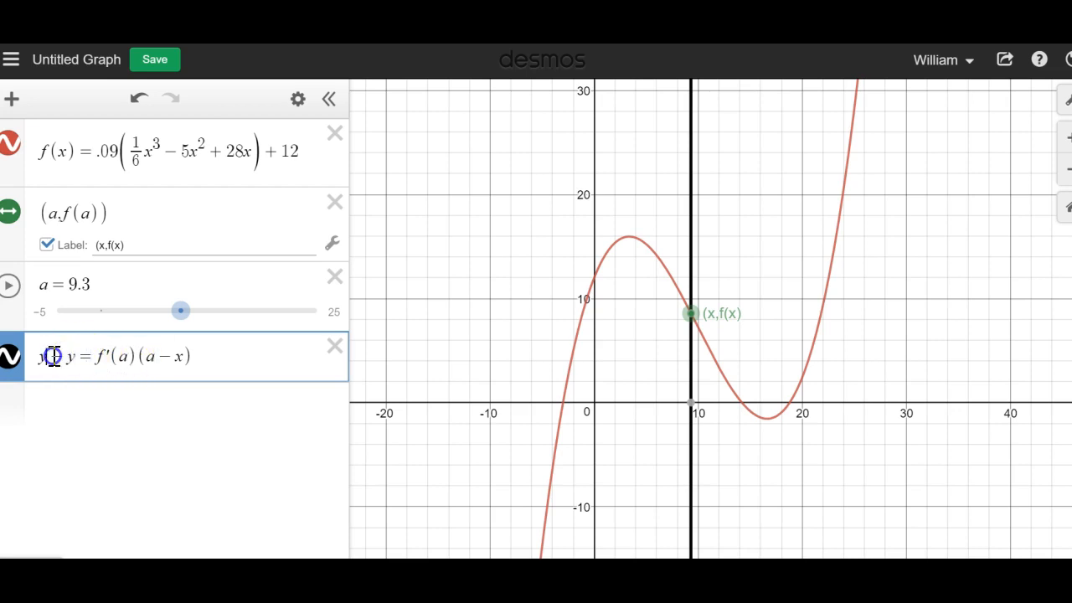
pyautogui.write('f(a)−')
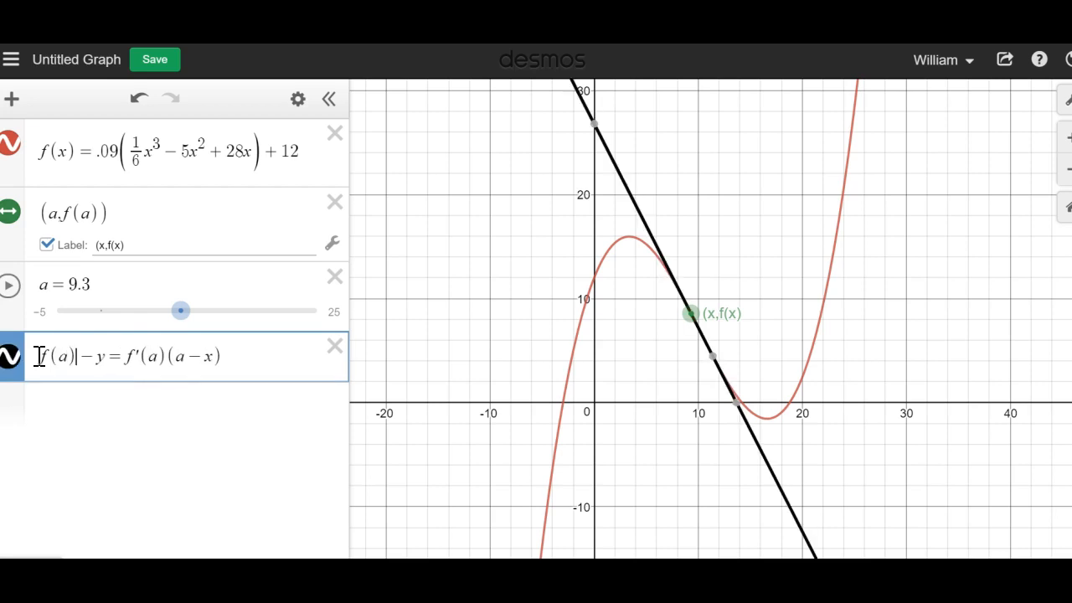
pyautogui.moveTo(173, 317); pyautogui.dragTo(256, 415)
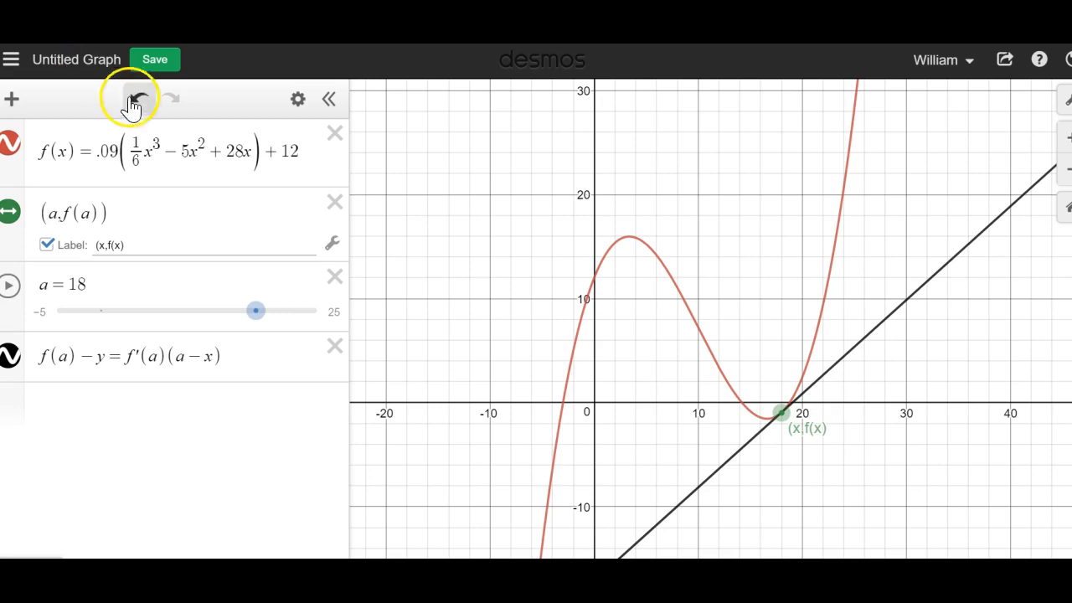
# Try the tangent line on a different function by replacing f(x) with x^3 and moving a to -2.2.
pyautogui.moveTo(299, 149); pyautogui.dragTo(89, 140)
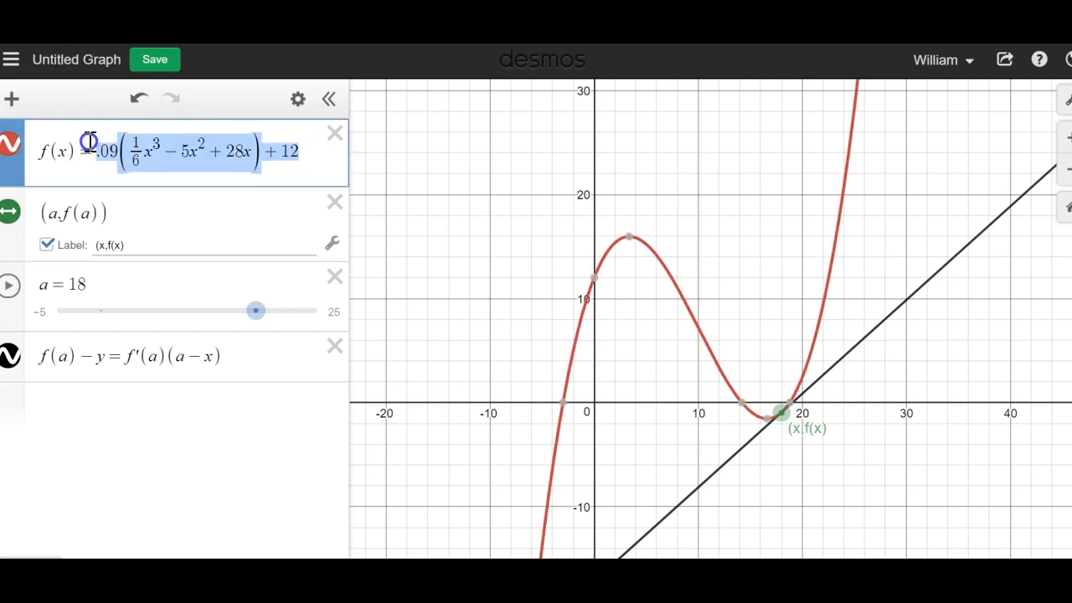
pyautogui.write('x^')
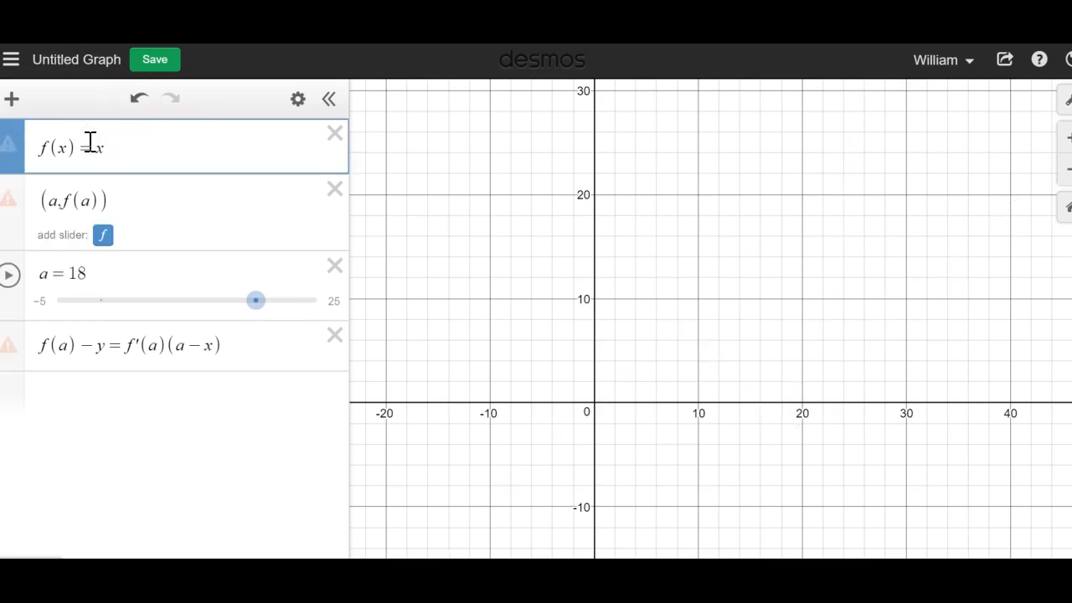
pyautogui.write('3')
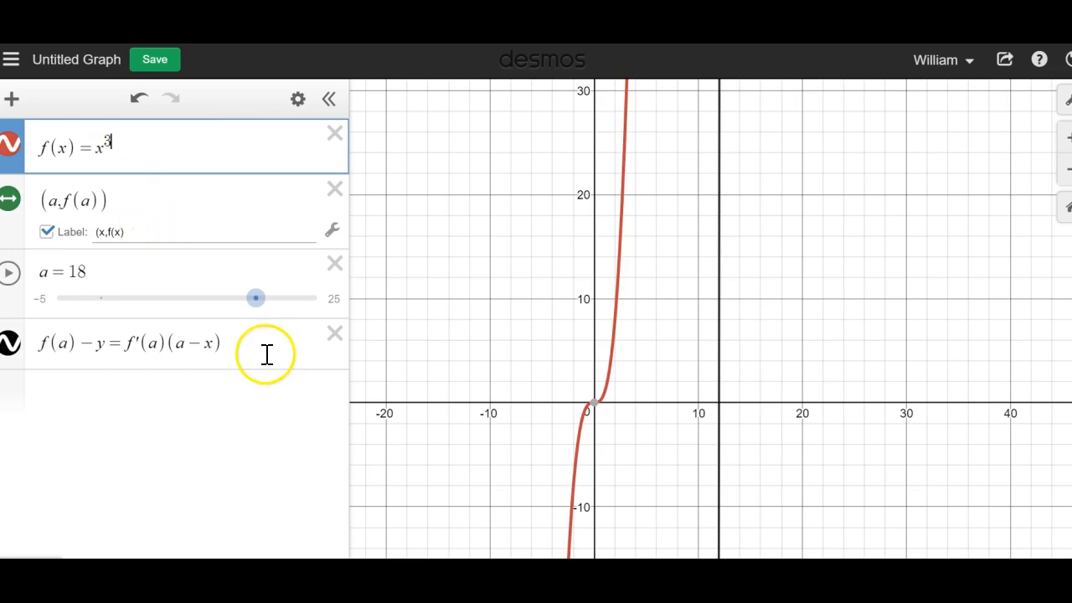
pyautogui.moveTo(255, 298); pyautogui.dragTo(80, 273)
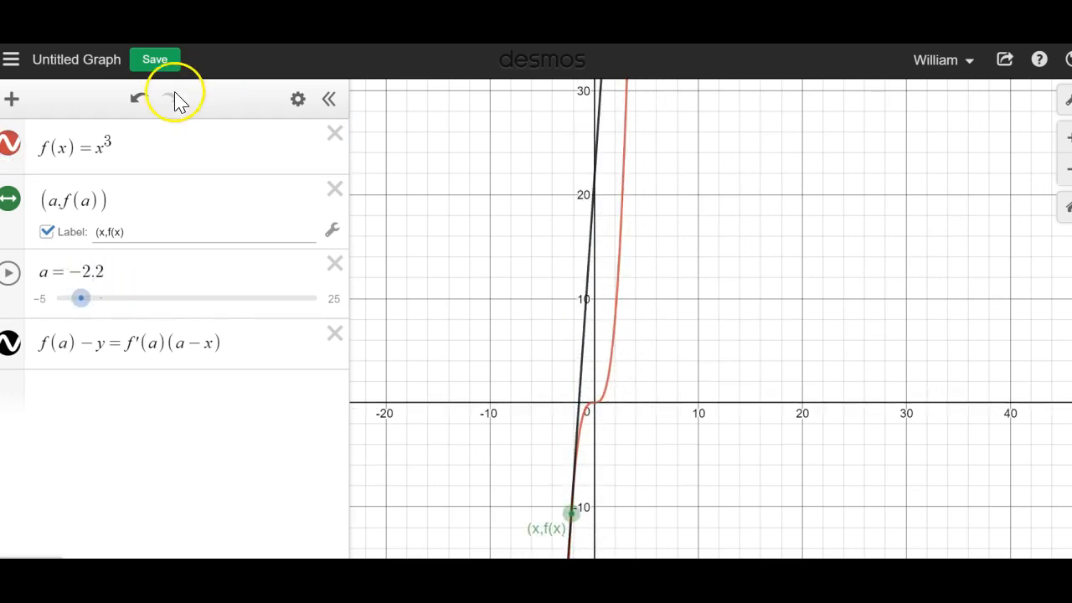
# Undo the slider move and the function change to restore the original cubic f(x).
pyautogui.click(138, 99)
pyautogui.click(139, 99)
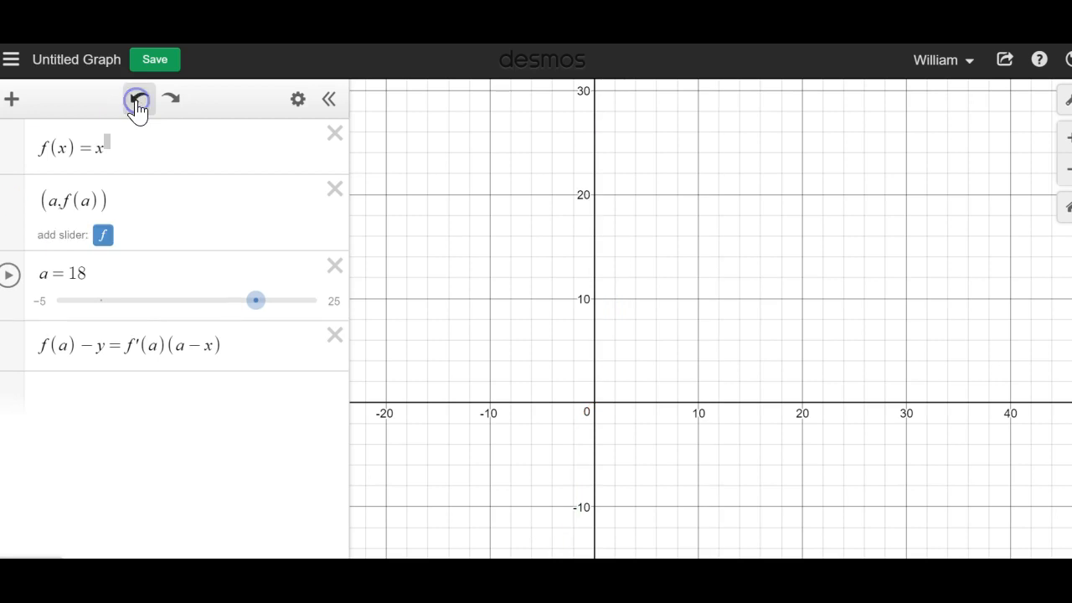
pyautogui.click(138, 99)
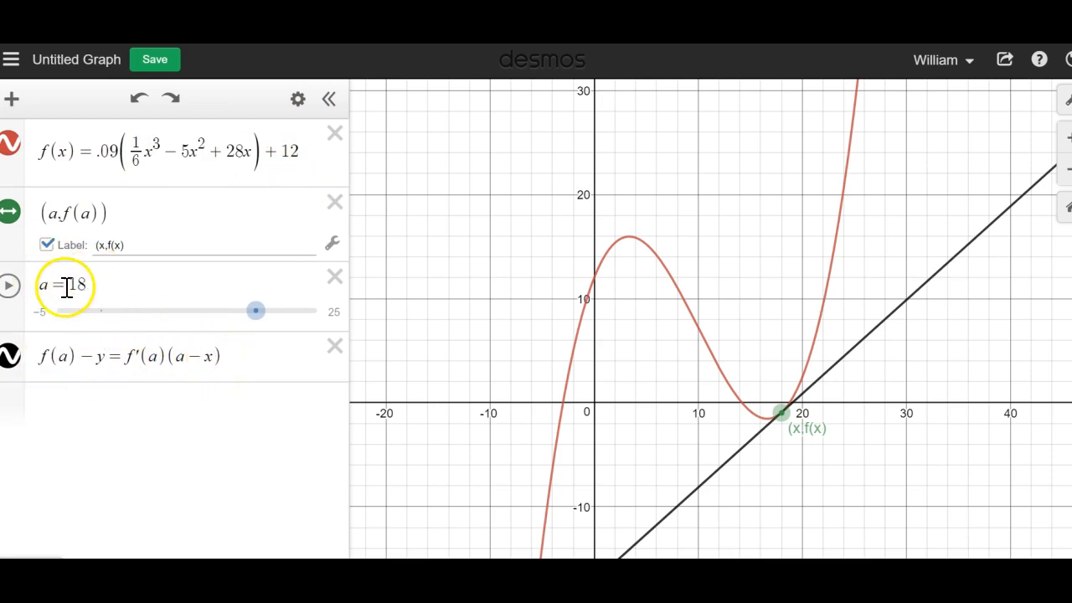
# Move a to 8.7 and complete the point's label text as (x,f(x)).
pyautogui.moveTo(254, 311); pyautogui.dragTo(171, 327)
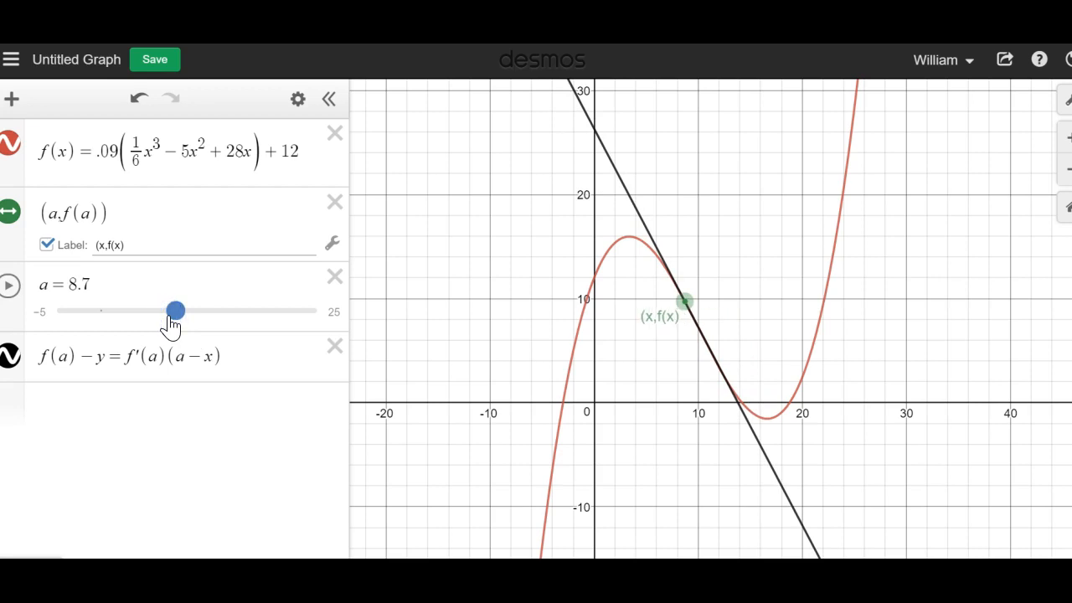
pyautogui.click(235, 318)
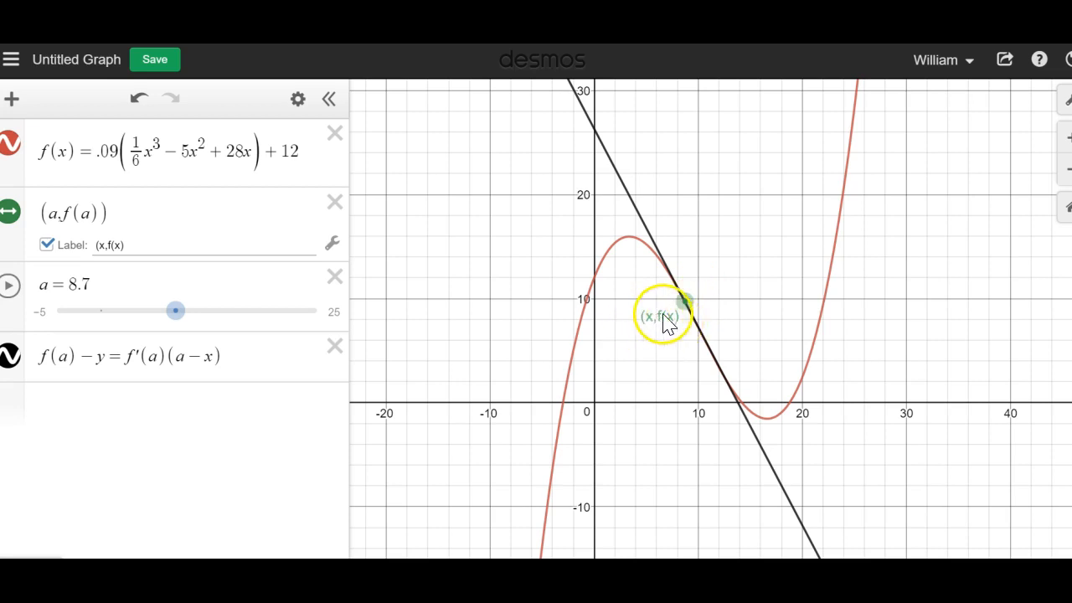
pyautogui.click(138, 244)
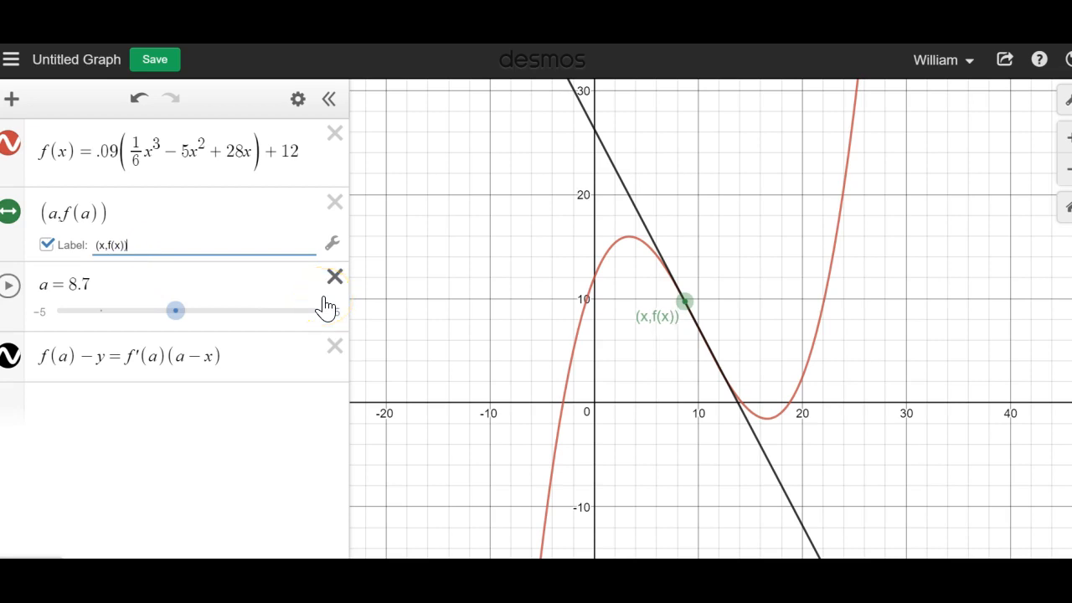
# Add the point (b,f(b)) with a slider for b, and move b to 2.2.
pyautogui.click(220, 407)
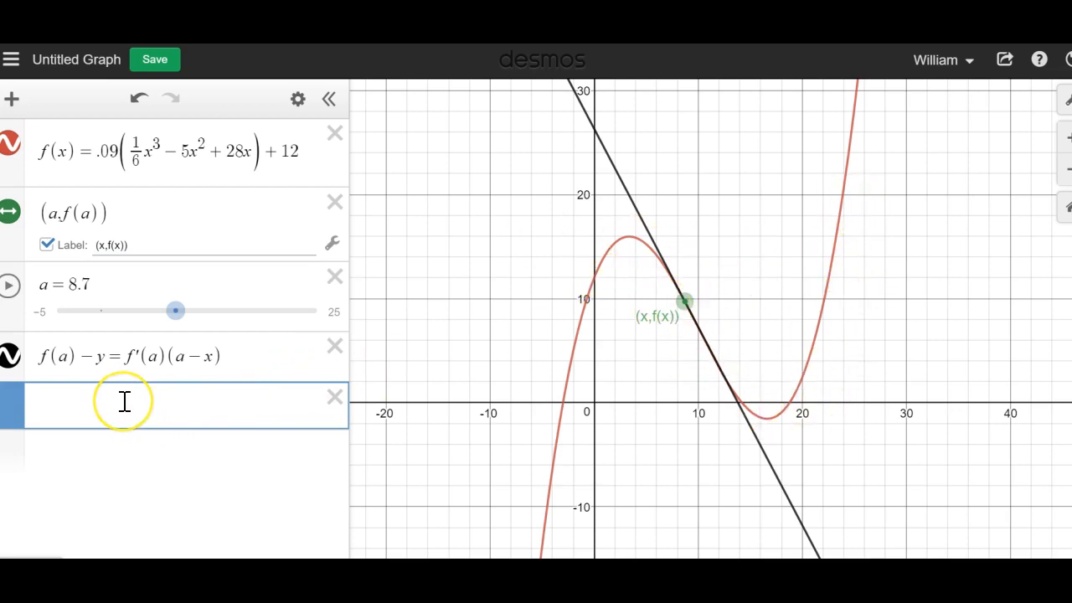
pyautogui.write('(')
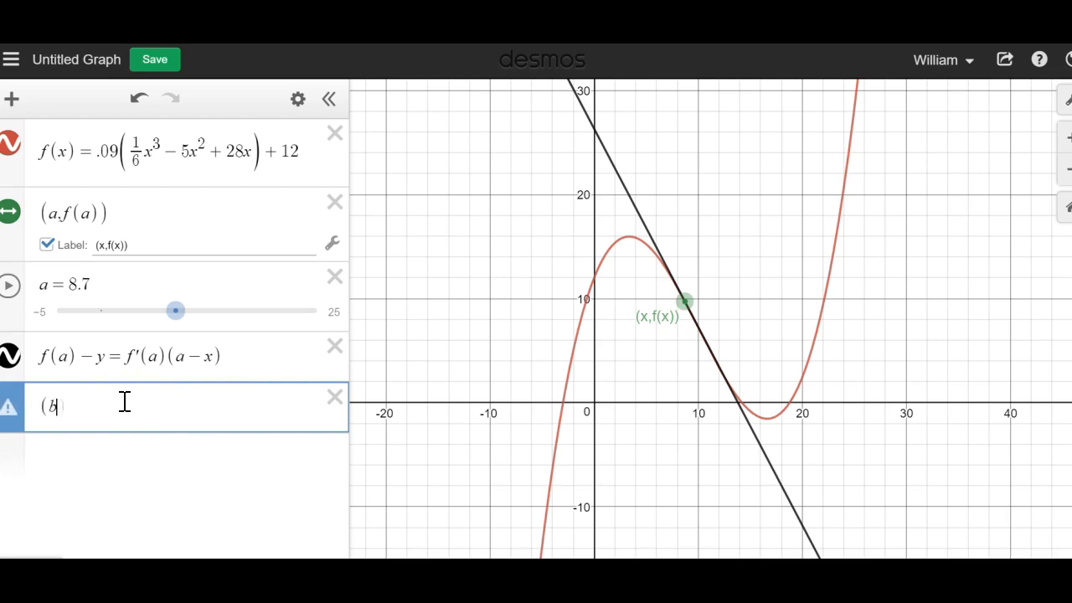
pyautogui.write('b,f(b')
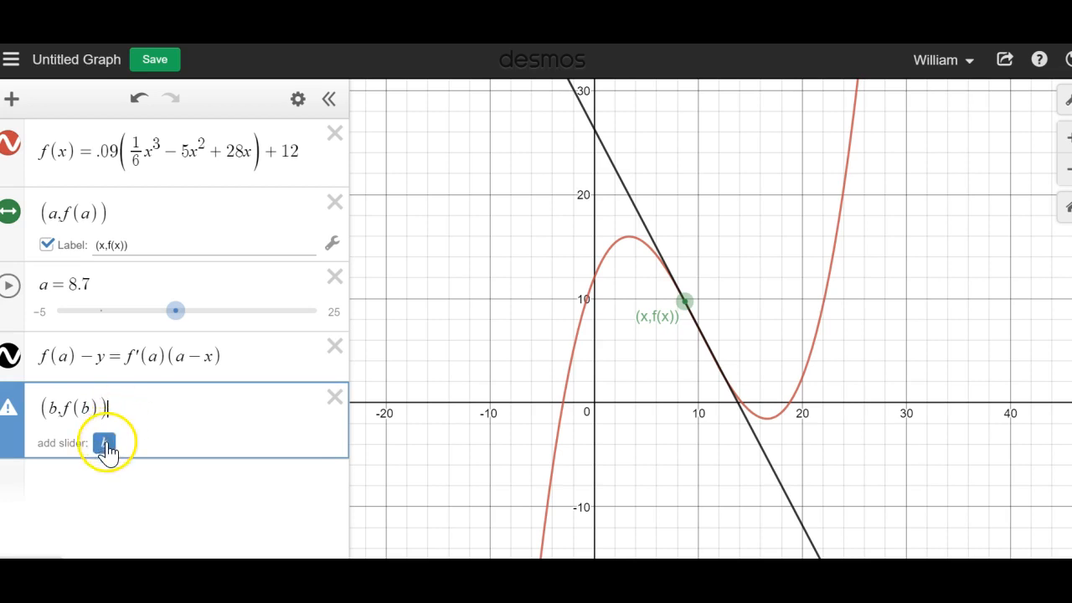
pyautogui.click(104, 444)
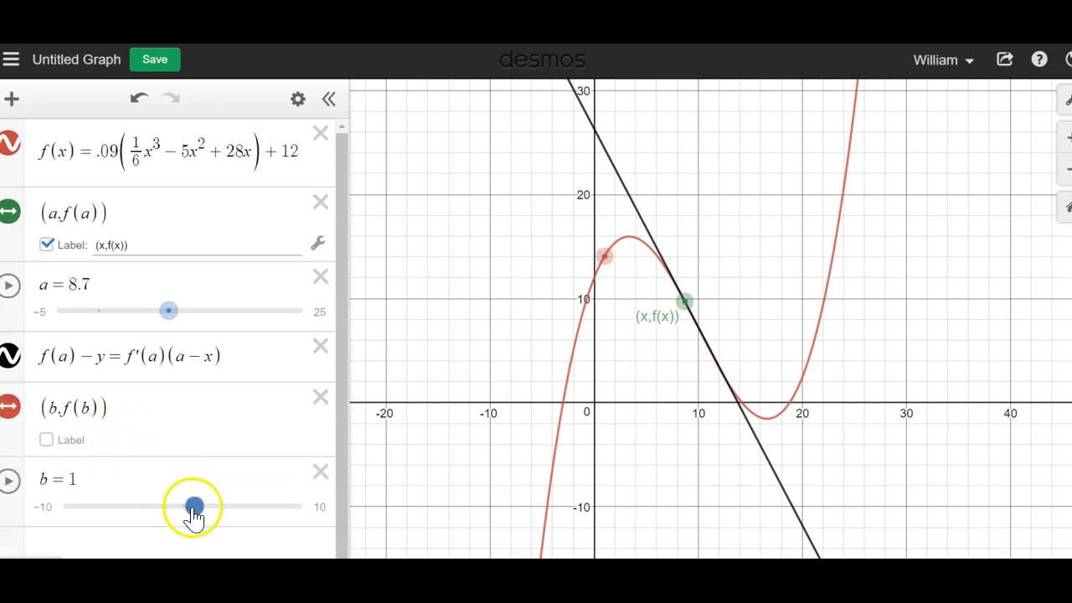
pyautogui.moveTo(193, 517); pyautogui.dragTo(318, 542)
pyautogui.moveTo(302, 507); pyautogui.dragTo(207, 517)
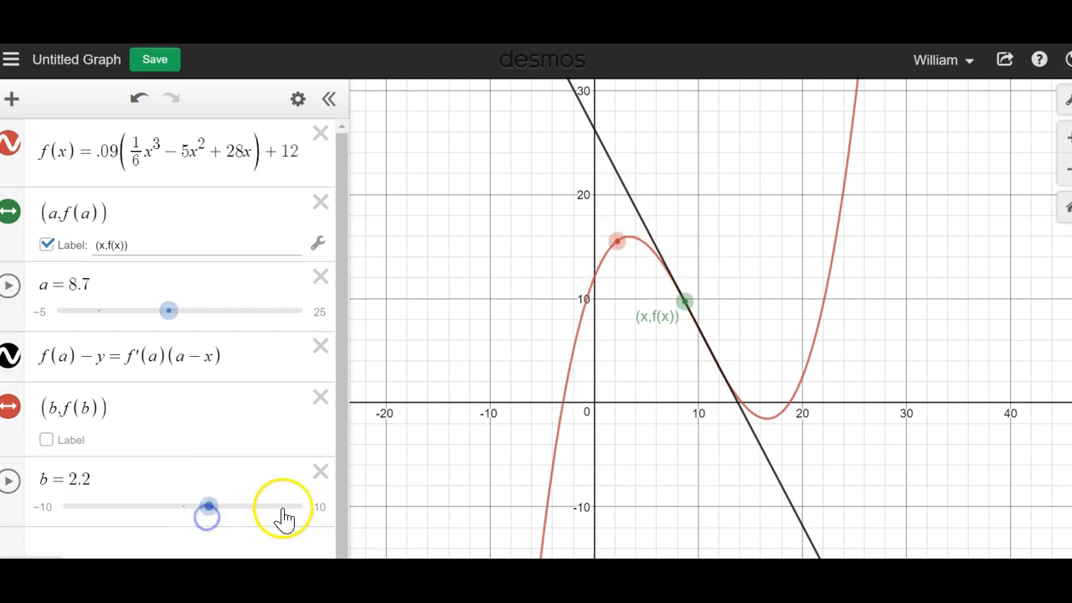
# Set the range of the b slider from -5 to 25, and move b to 9.7.
pyautogui.click(321, 508)
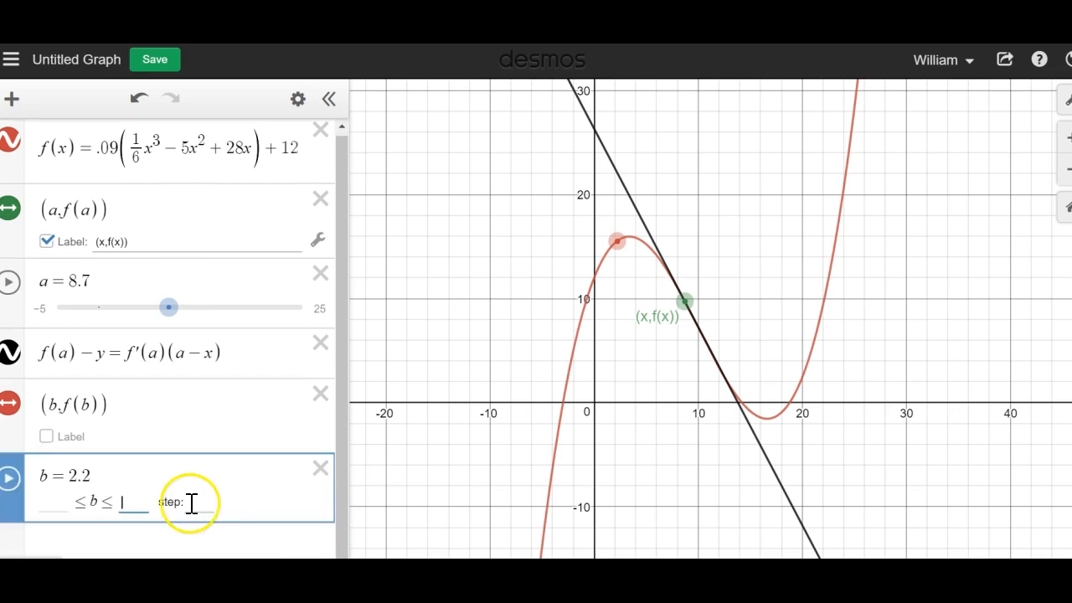
pyautogui.click(130, 502)
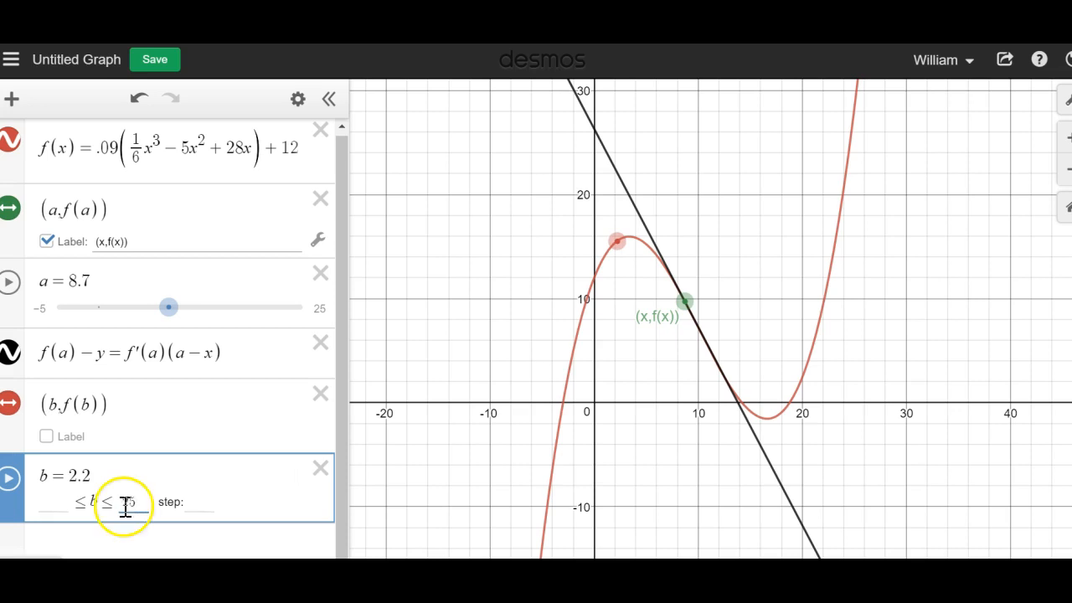
pyautogui.click(52, 504)
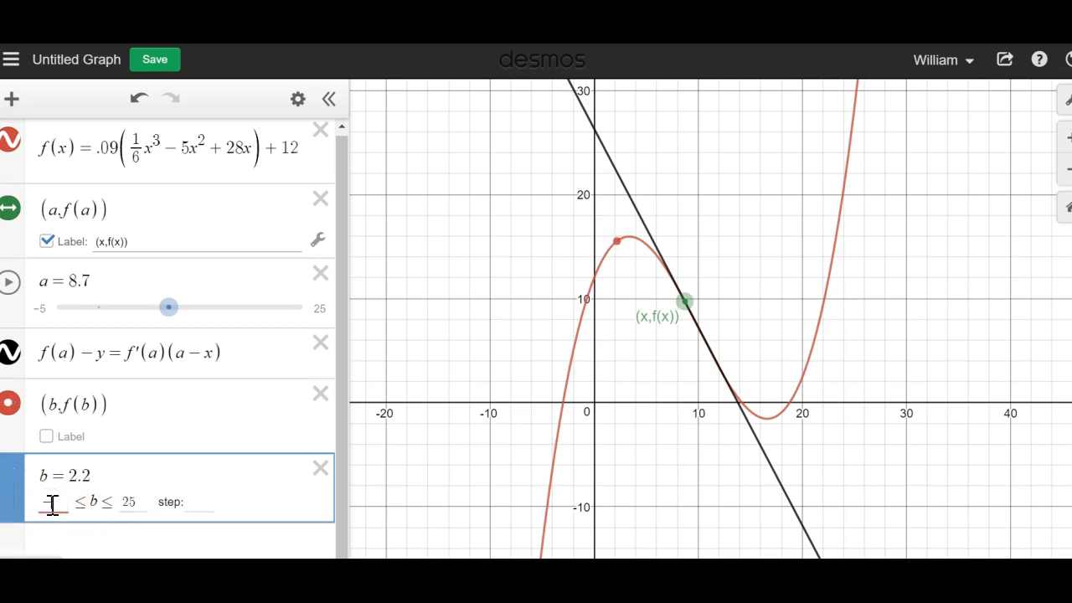
pyautogui.write('-5')
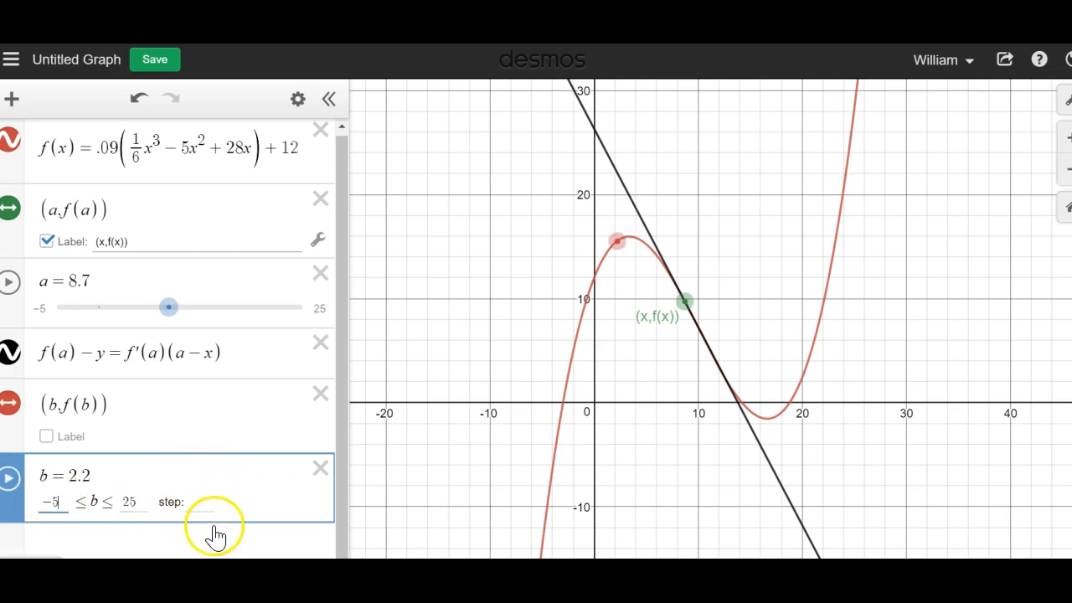
pyautogui.click(260, 548)
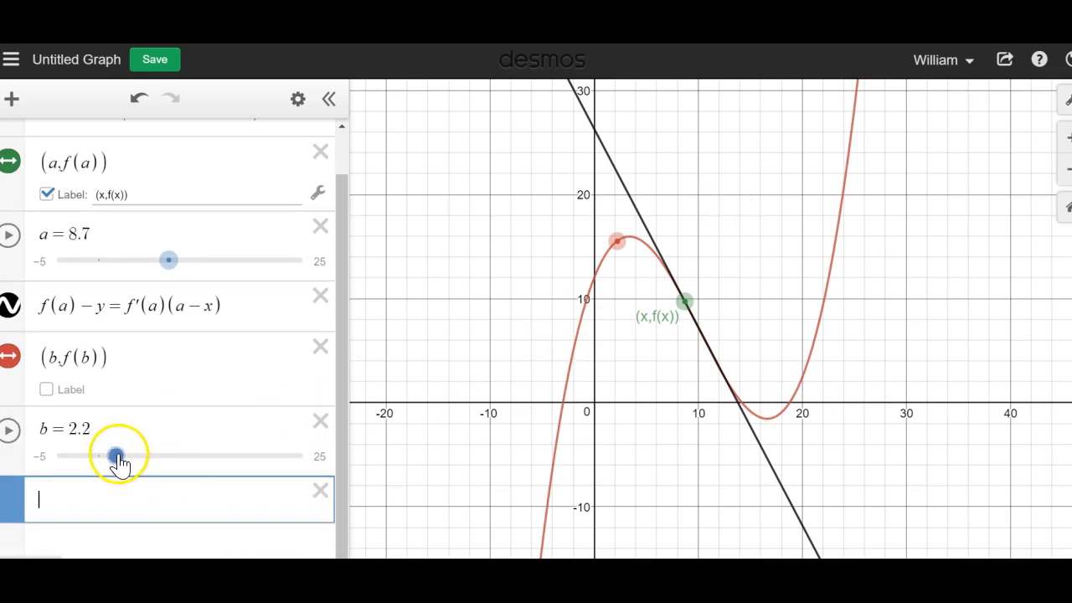
pyautogui.moveTo(116, 459); pyautogui.dragTo(177, 459)
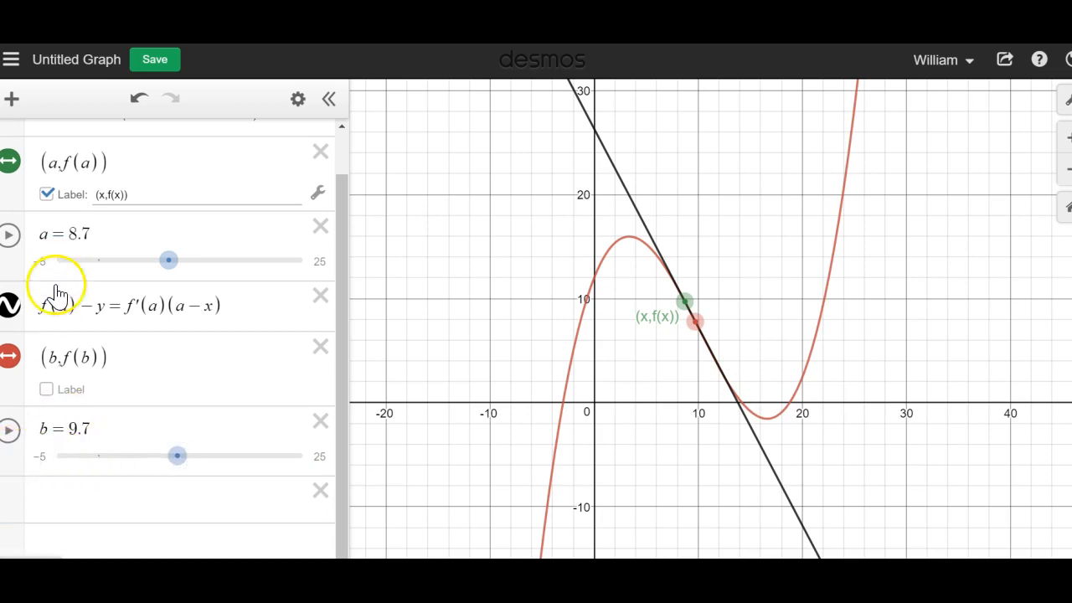
# Reorder the expressions so the b slider sits directly below the a slider, and move b to 22.8.
pyautogui.moveTo(15, 450); pyautogui.dragTo(15, 479)
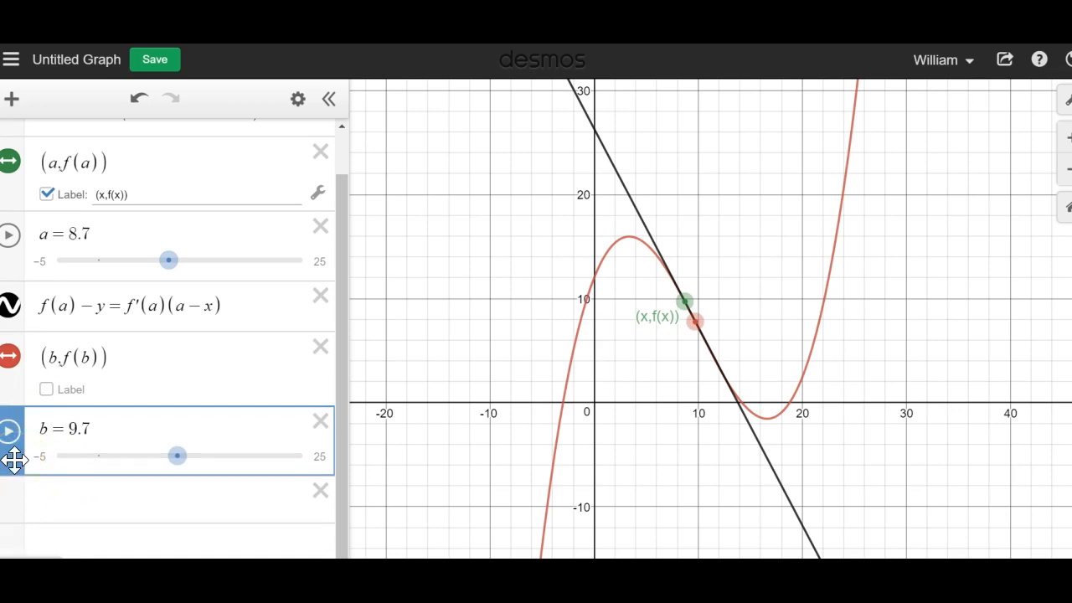
pyautogui.moveTo(15, 459); pyautogui.dragTo(14, 321)
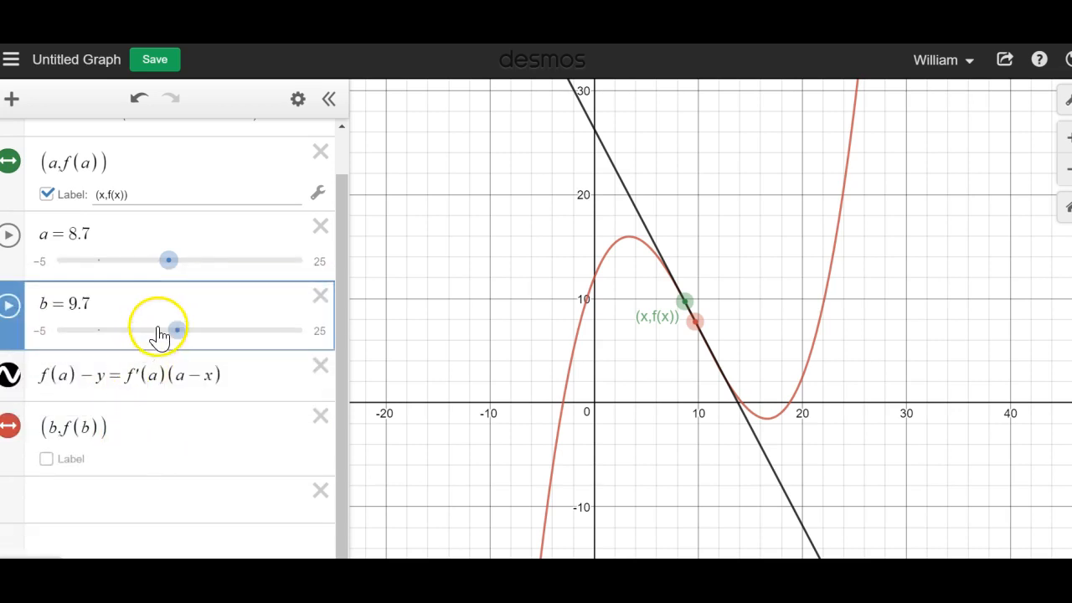
pyautogui.moveTo(177, 330); pyautogui.dragTo(285, 308)
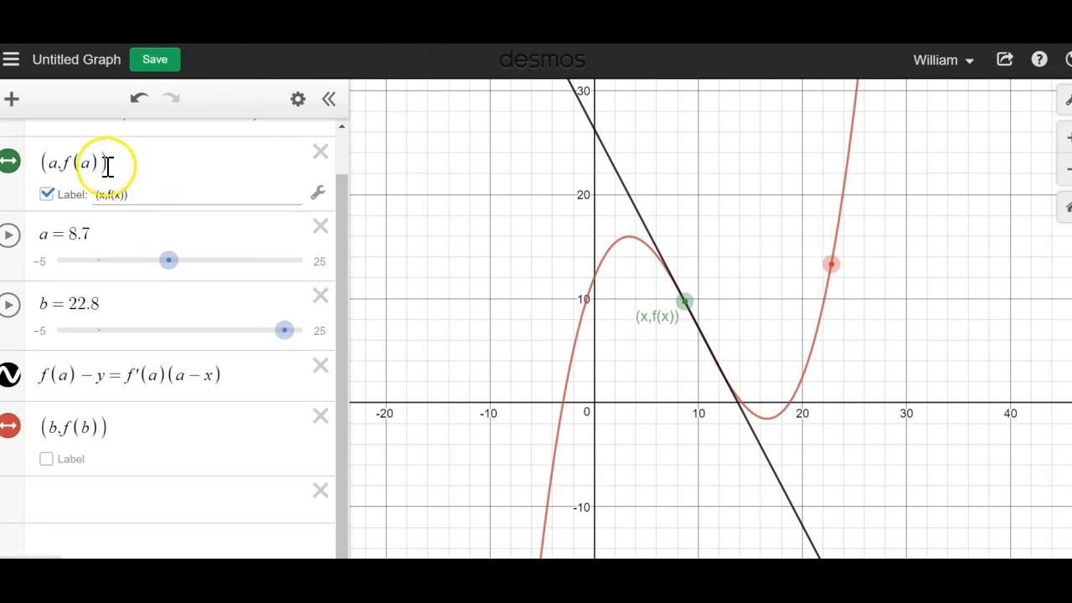
# Turn on the label of the point (b,f(b)) and enter (x+h,f(x+h) as its text.
pyautogui.click(51, 459)
pyautogui.click(120, 463)
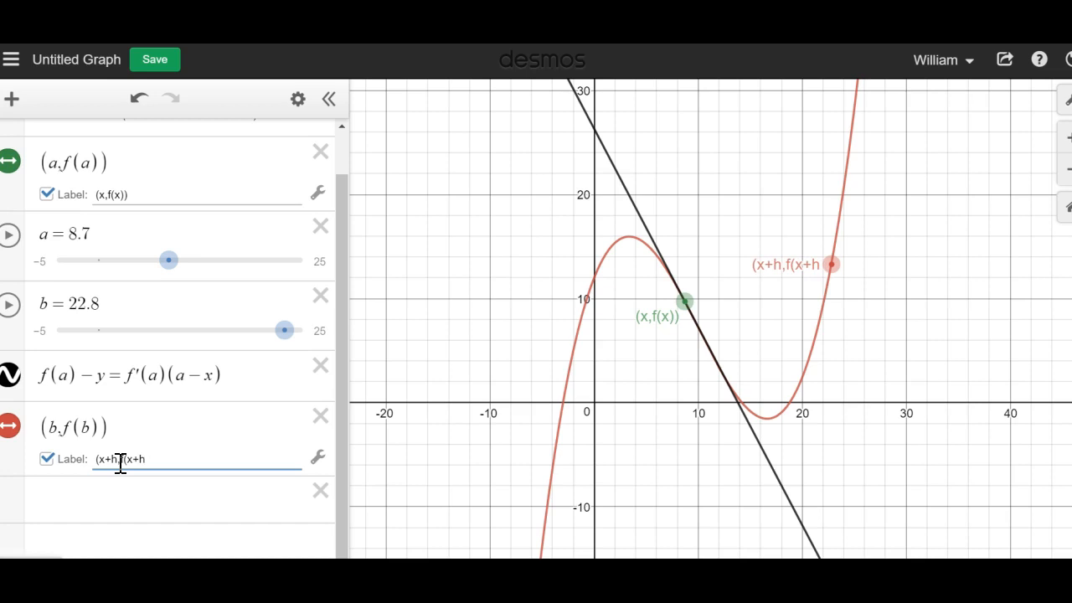
pyautogui.click(166, 492)
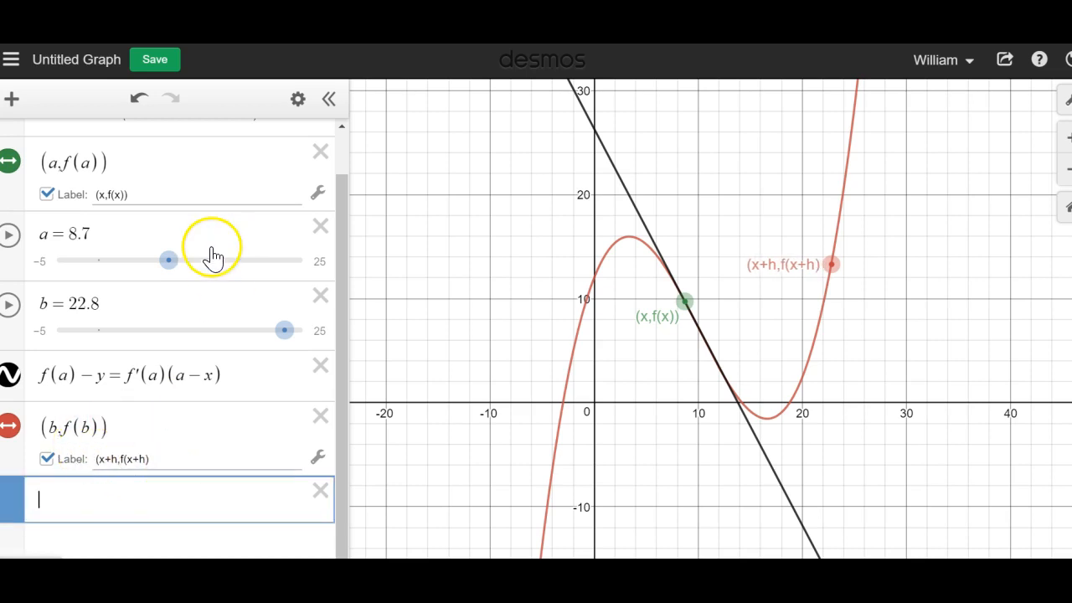
# Move a to 8.3 and b to 24, and complete the second point's label as (x+h,f(x+h)).
pyautogui.moveTo(168, 270)
pyautogui.mouseDown()
pyautogui.moveTo(137, 270)
pyautogui.moveTo(165, 275)
pyautogui.mouseUp()
pyautogui.click(288, 336)
pyautogui.moveTo(287, 337)
pyautogui.mouseDown()
pyautogui.moveTo(259, 339)
pyautogui.moveTo(296, 333)
pyautogui.mouseUp()
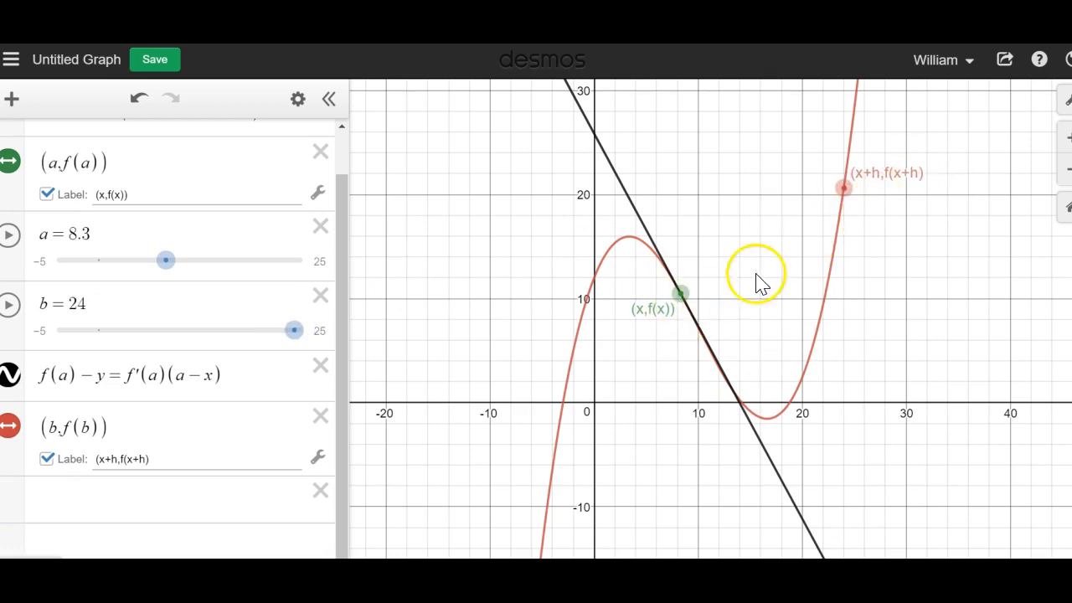
pyautogui.click(176, 458)
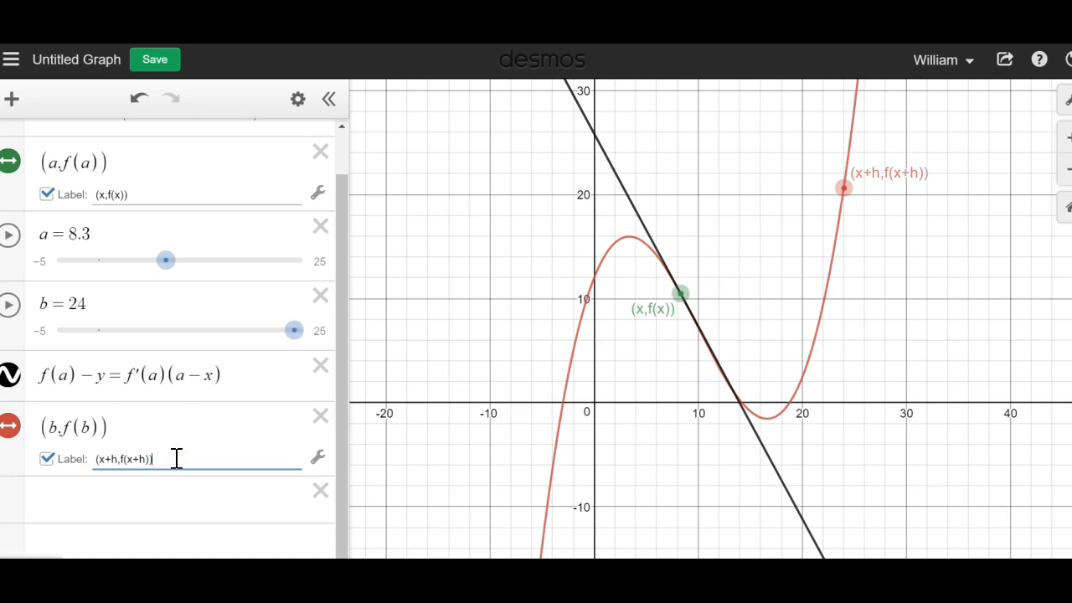
# Enter the point-slope template y-y=m(x-x) as a new expression for the secant line.
pyautogui.click(156, 498)
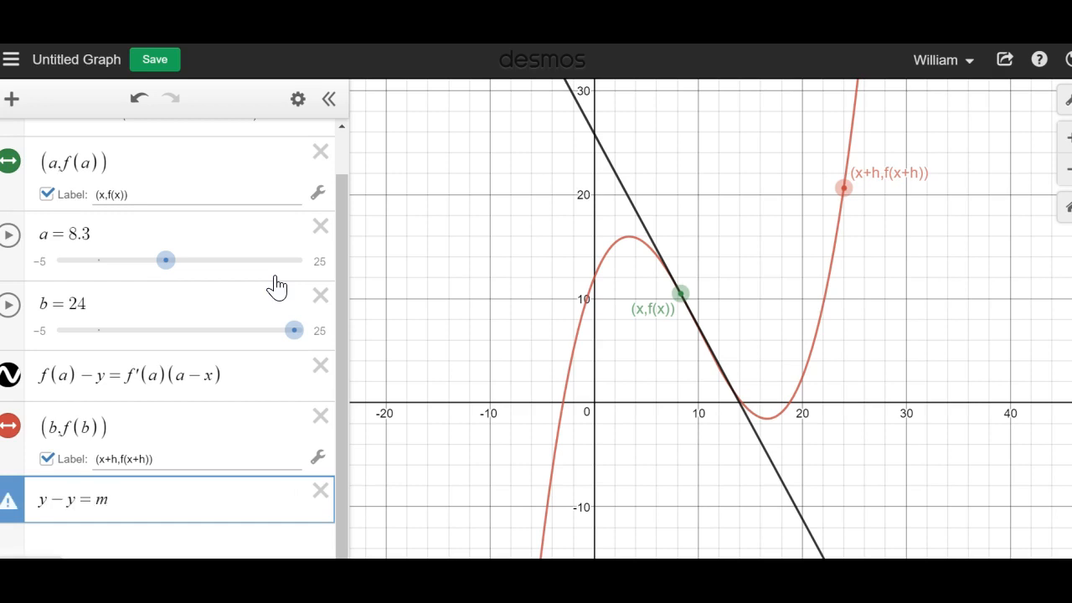
pyautogui.write('(')
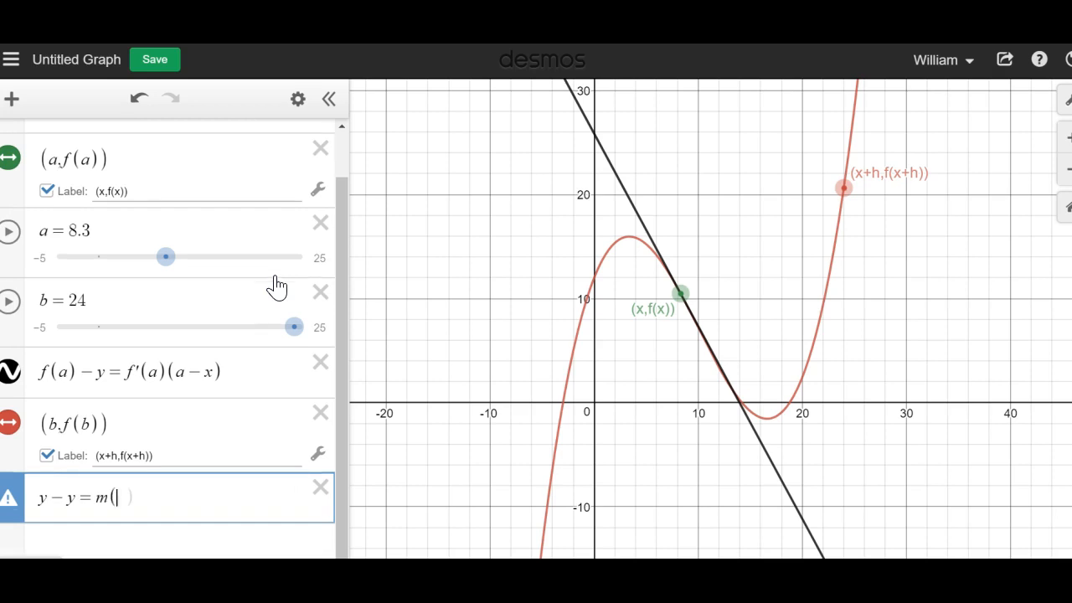
pyautogui.write('x-x')
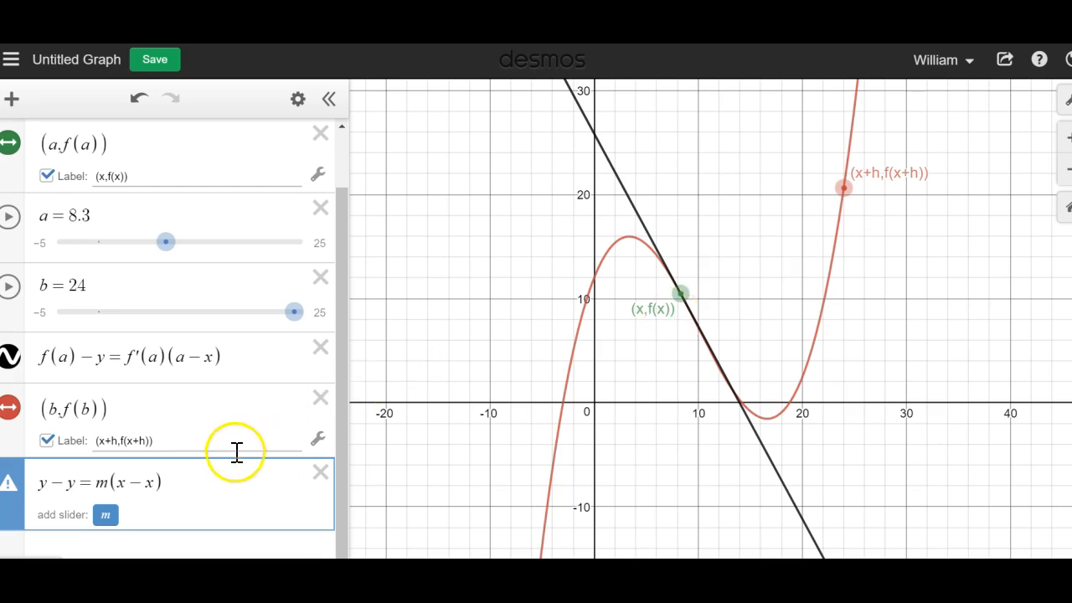
# Replace the slope m in the point-slope template with the fraction (f(b)-f(a))/(b-a).
pyautogui.click(108, 484)
pyautogui.moveTo(108, 483); pyautogui.dragTo(101, 483)
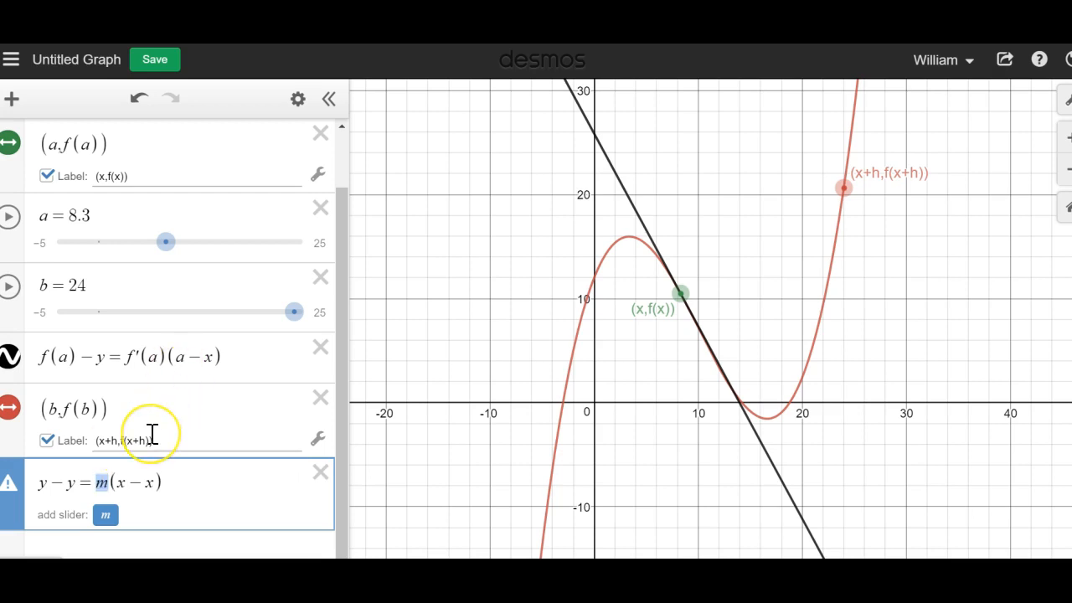
pyautogui.write('f(b)')
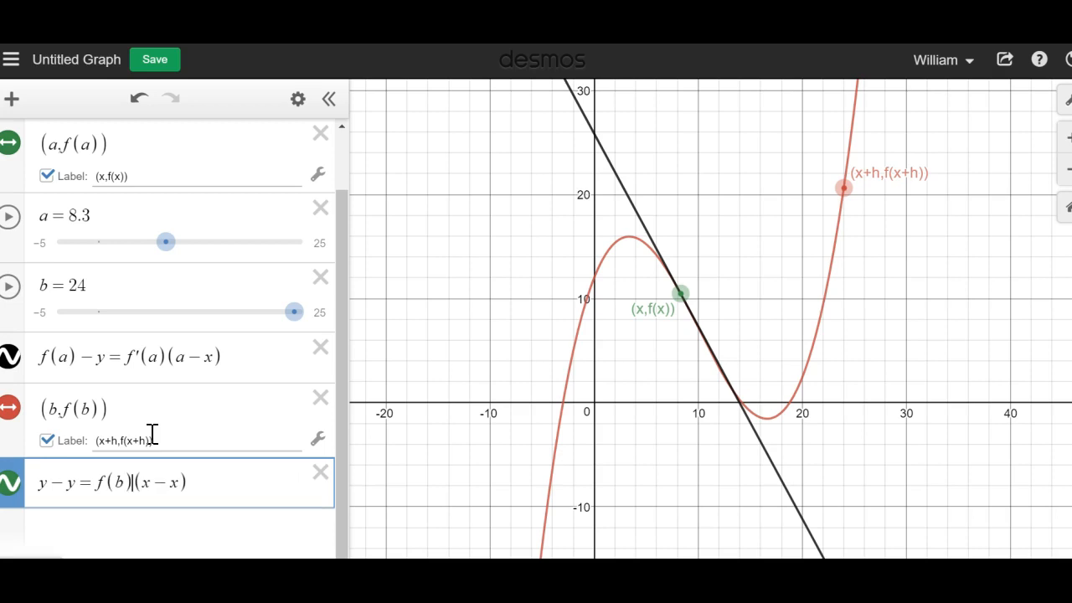
pyautogui.write('-f')
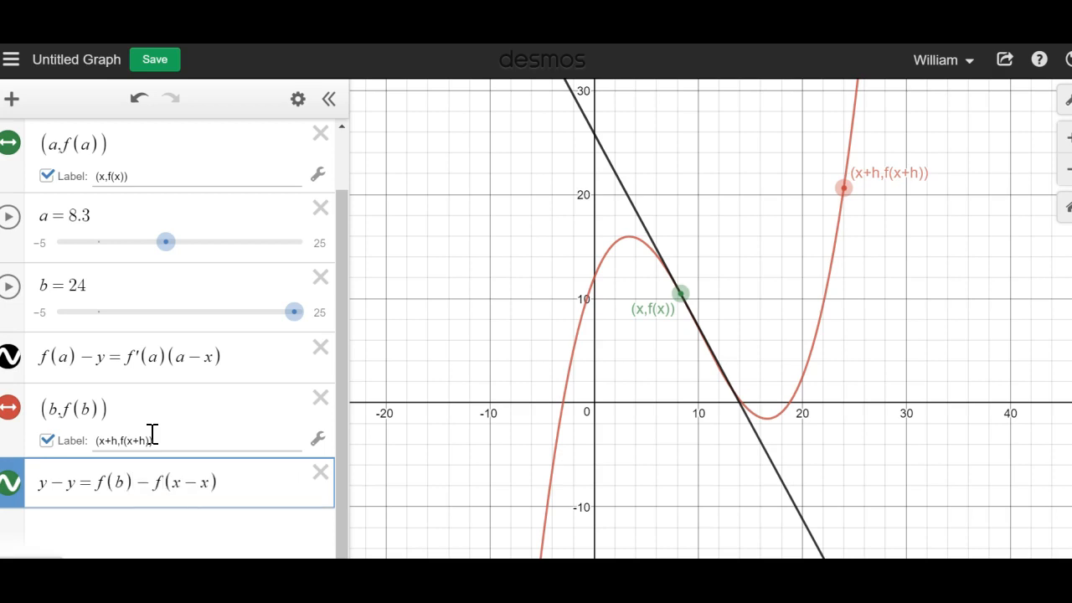
pyautogui.write('(a))(')
pyautogui.click(109, 479)
pyautogui.write('(')
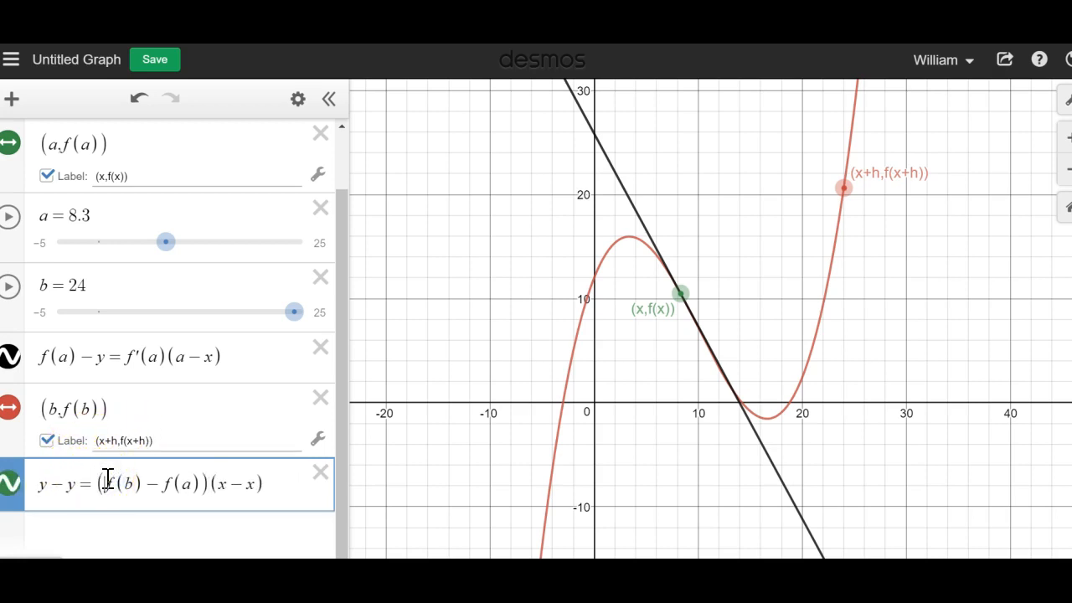
pyautogui.click(212, 485)
pyautogui.write('/(')
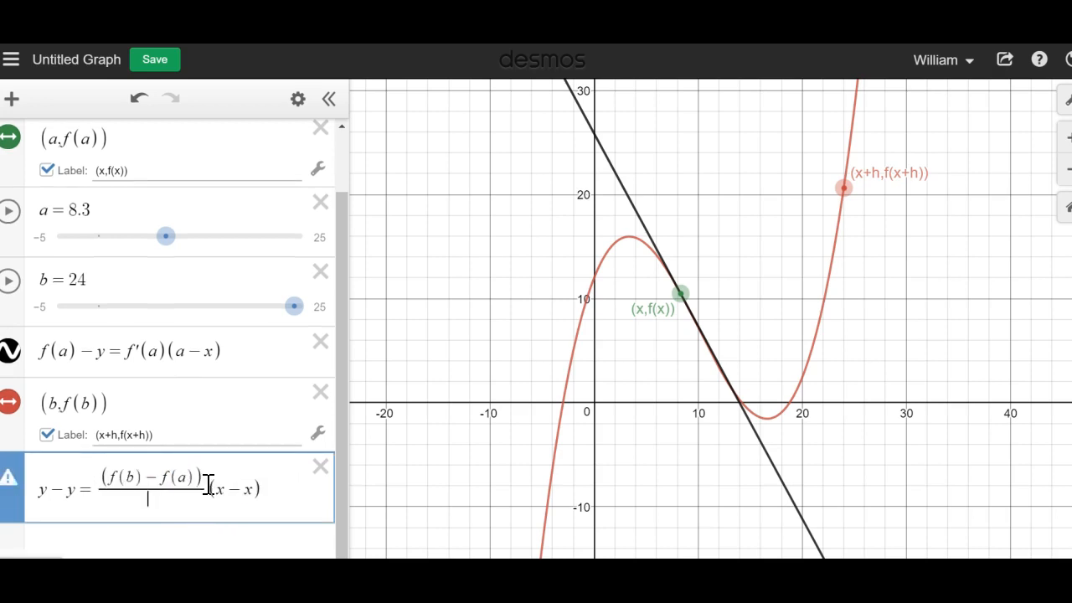
pyautogui.write('b - a')
pyautogui.click(172, 507)
pyautogui.click(199, 529)
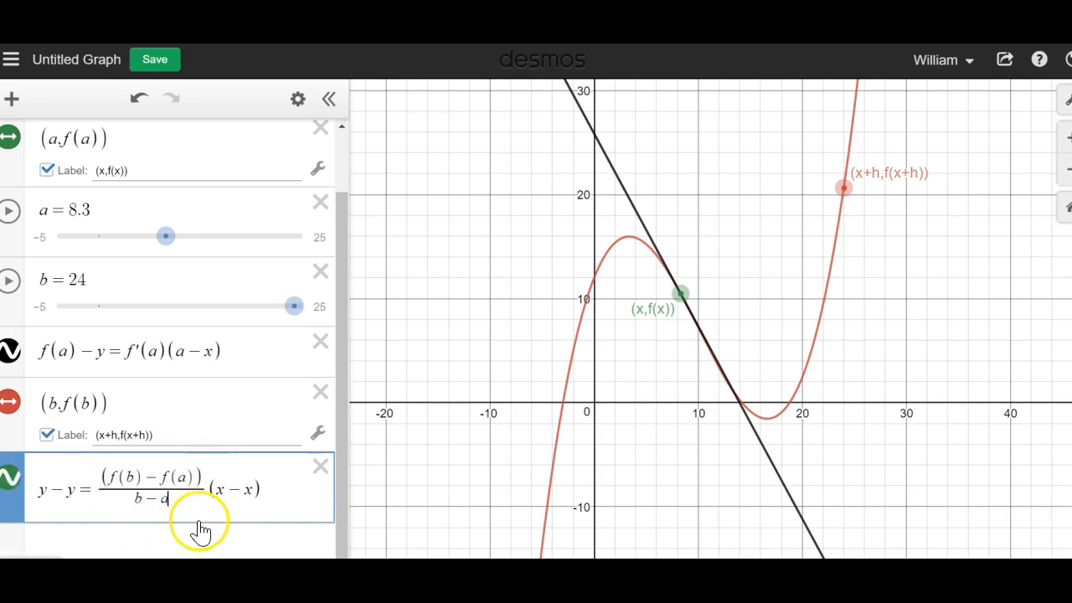
# Replace the first x with a and the first y with f(a) to complete the secant line equation.
pyautogui.click(224, 493)
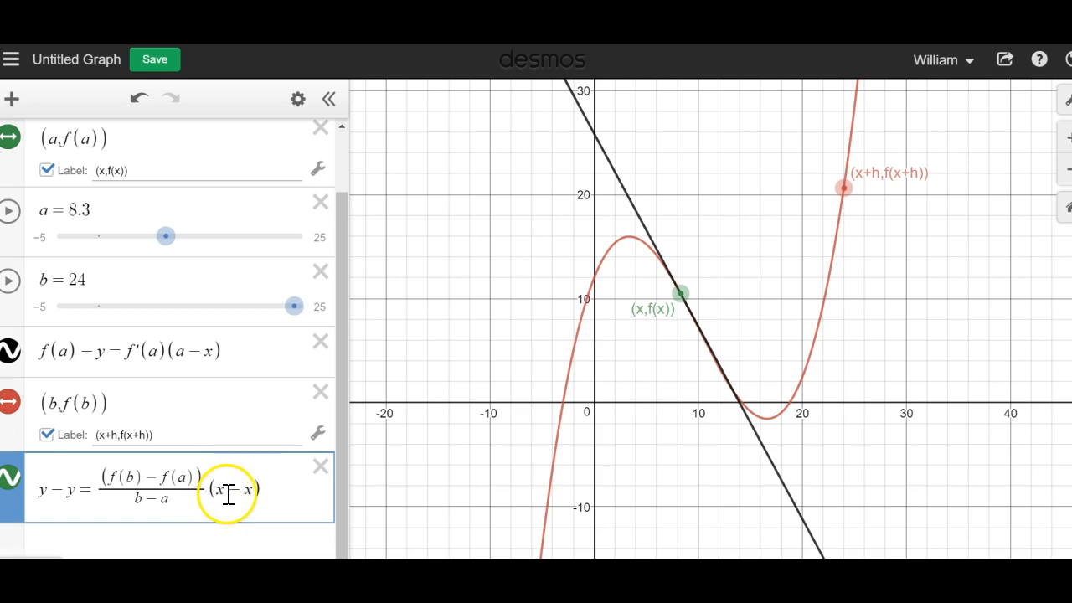
pyautogui.click(225, 494)
pyautogui.press('BackSpace')
pyautogui.write('a')
pyautogui.moveTo(48, 491); pyautogui.dragTo(41, 491)
pyautogui.write('f')
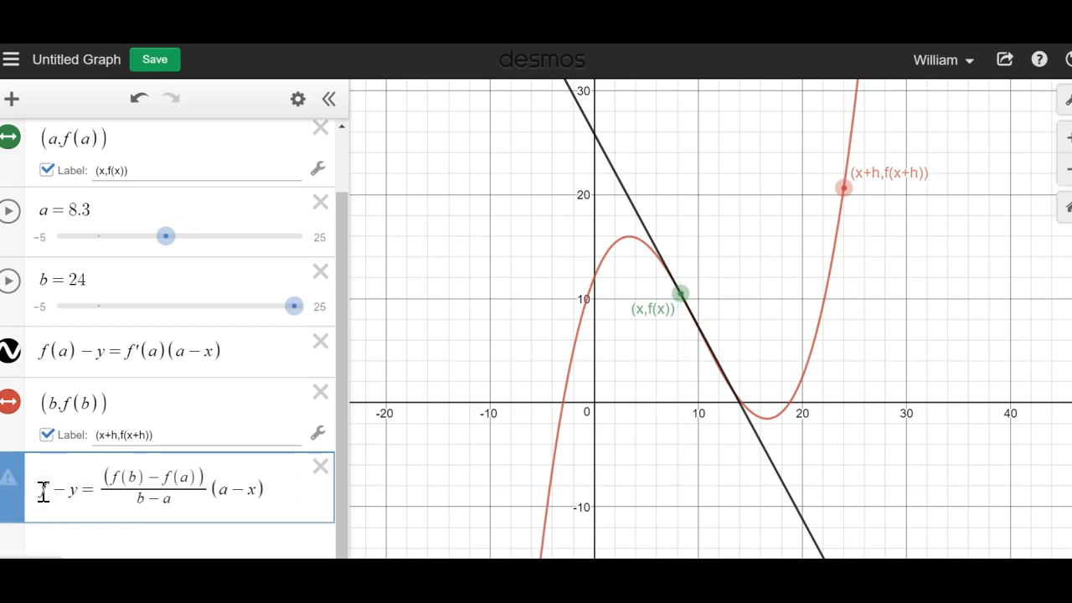
pyautogui.write('(a)')
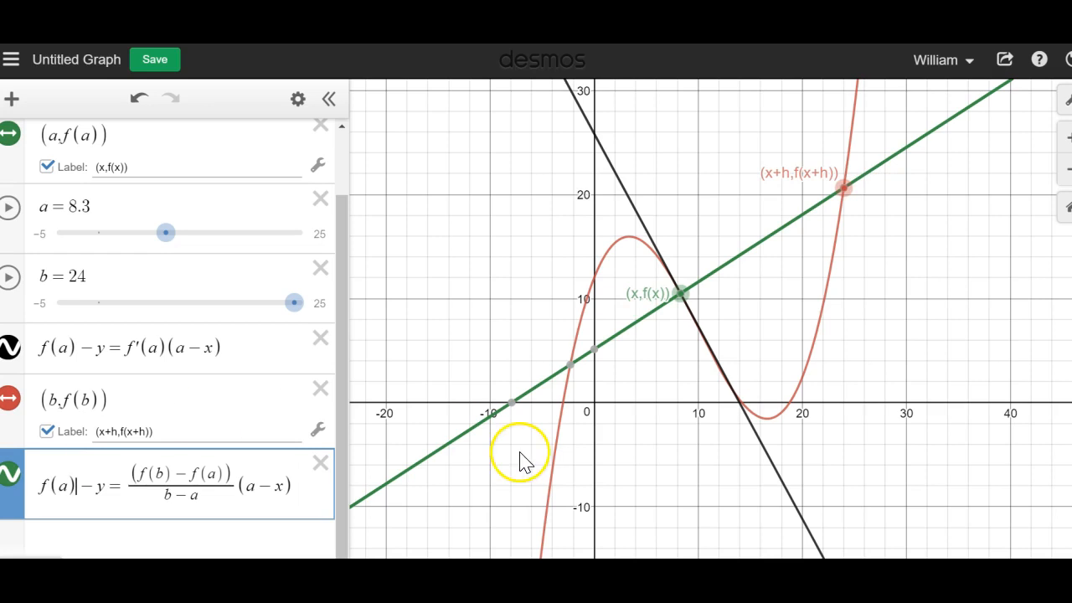
# Try the secant line with a at 11.7 and b at 22.7, and bring a back to 7.2.
pyautogui.moveTo(168, 243); pyautogui.dragTo(194, 249)
pyautogui.moveTo(291, 302)
pyautogui.mouseDown()
pyautogui.moveTo(245, 303)
pyautogui.moveTo(289, 305)
pyautogui.moveTo(260, 307)
pyautogui.moveTo(280, 302)
pyautogui.moveTo(288, 282)
pyautogui.mouseUp()
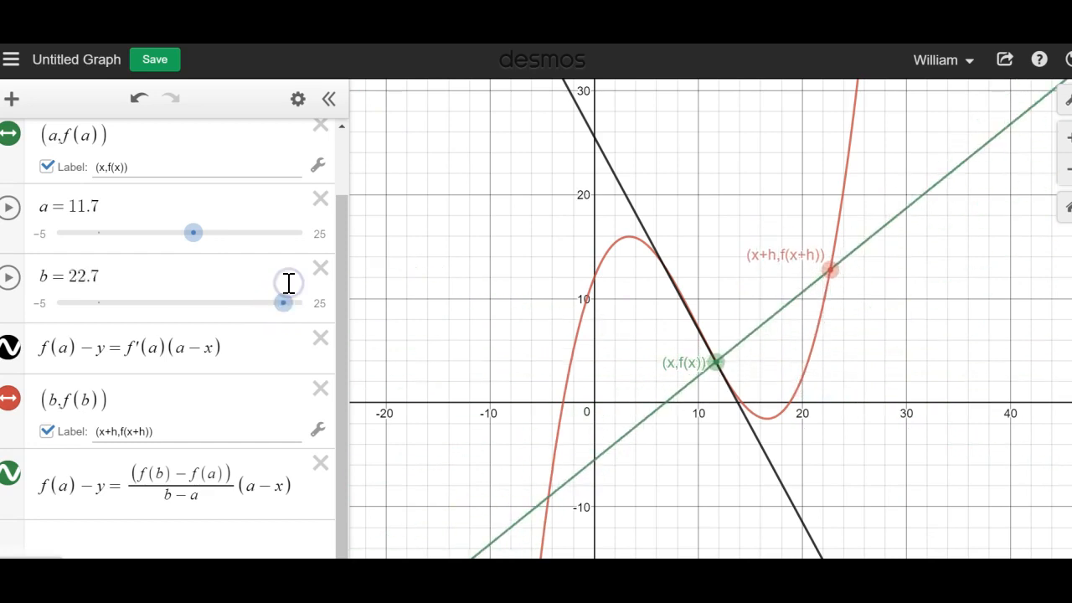
pyautogui.moveTo(194, 232); pyautogui.dragTo(159, 243)
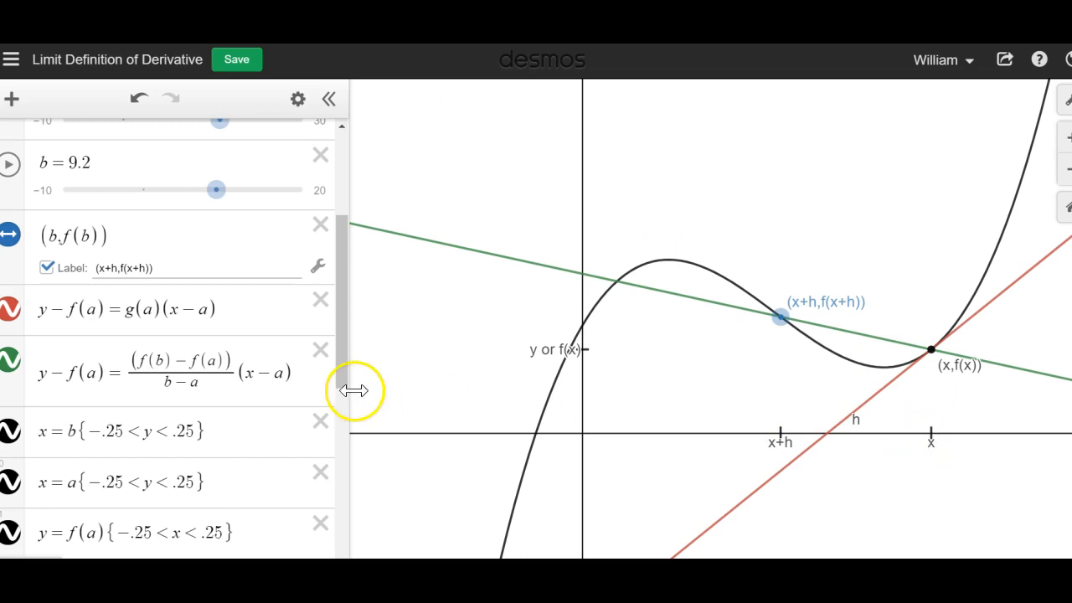
# Examine the finished Limit Definition of Derivative graph by moving one of its point sliders.
pyautogui.moveTo(345, 277); pyautogui.dragTo(333, 235)
pyautogui.moveTo(218, 209); pyautogui.dragTo(149, 211)
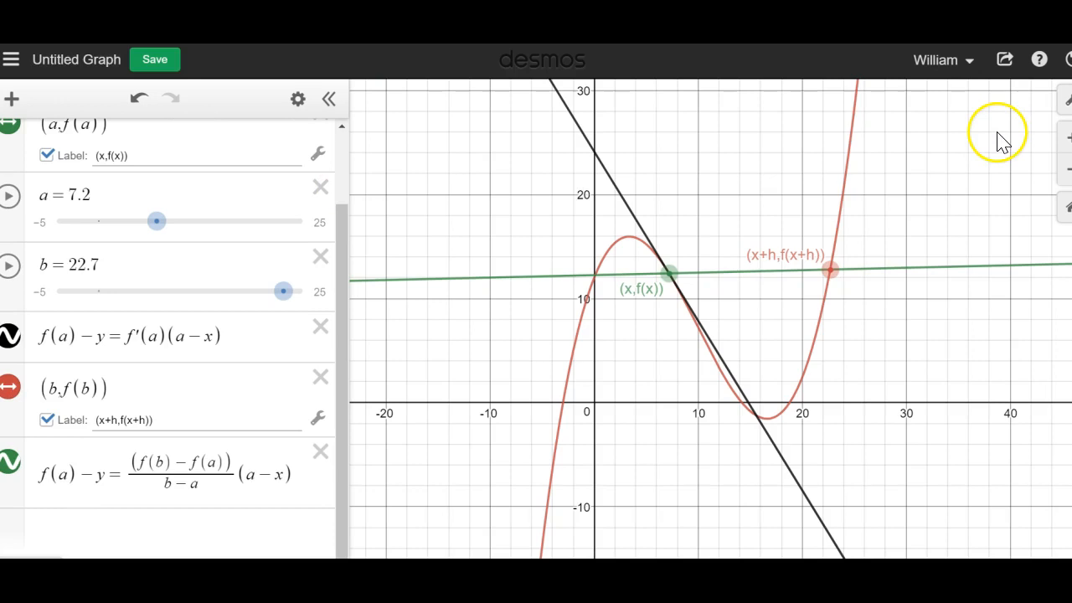
# Turn off the grid in the settings of the untitled graph.
pyautogui.click(1068, 141)
pyautogui.moveTo(884, 326); pyautogui.dragTo(876, 342)
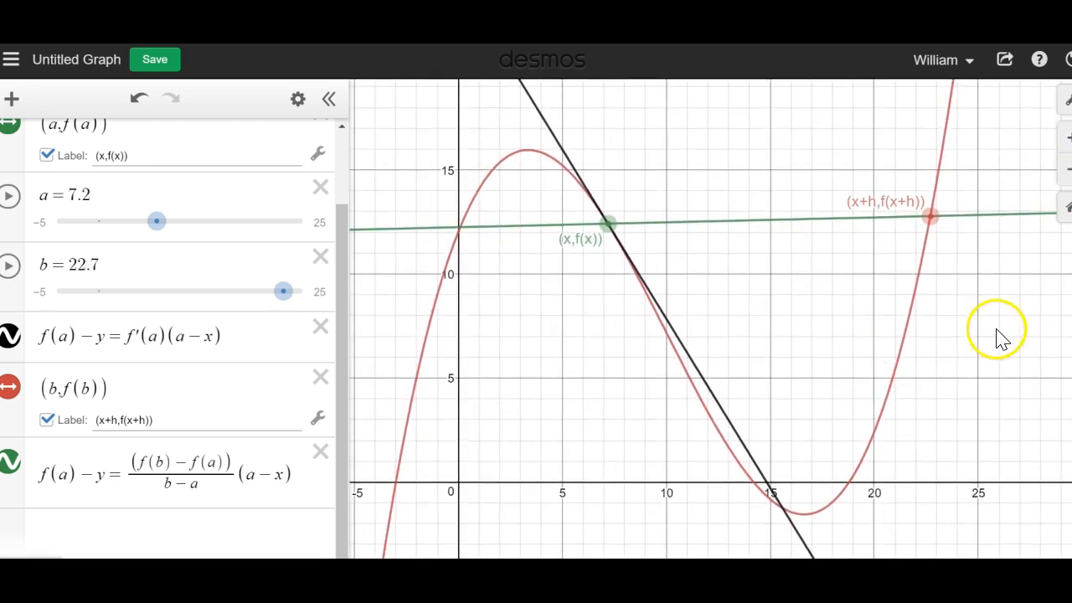
pyautogui.click(1066, 101)
pyautogui.click(822, 148)
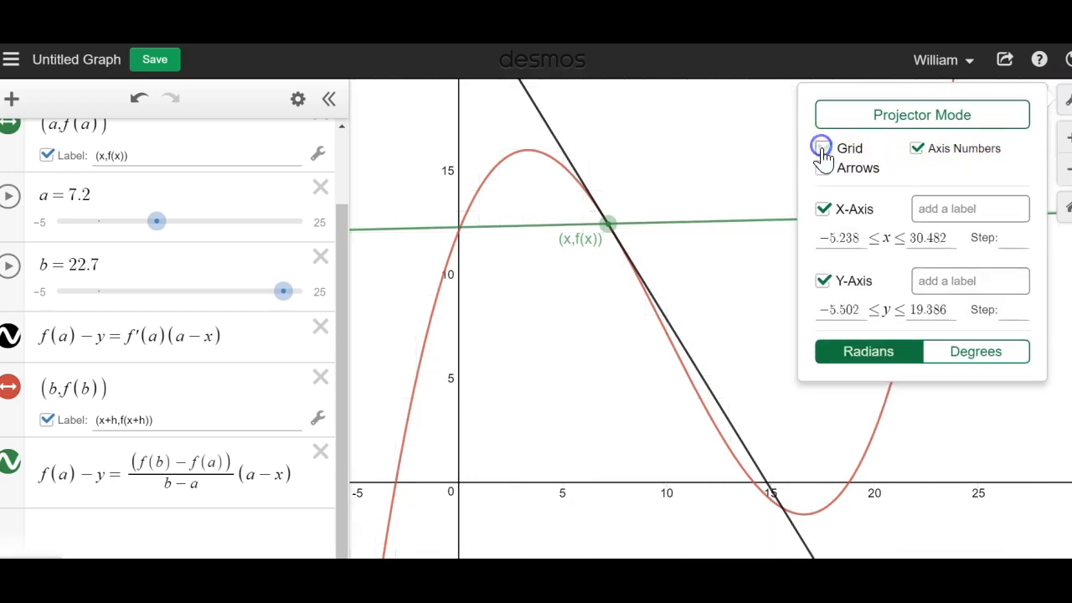
# Close the graph settings and add the horizontal line y = .5 as a new expression.
pyautogui.click(932, 466)
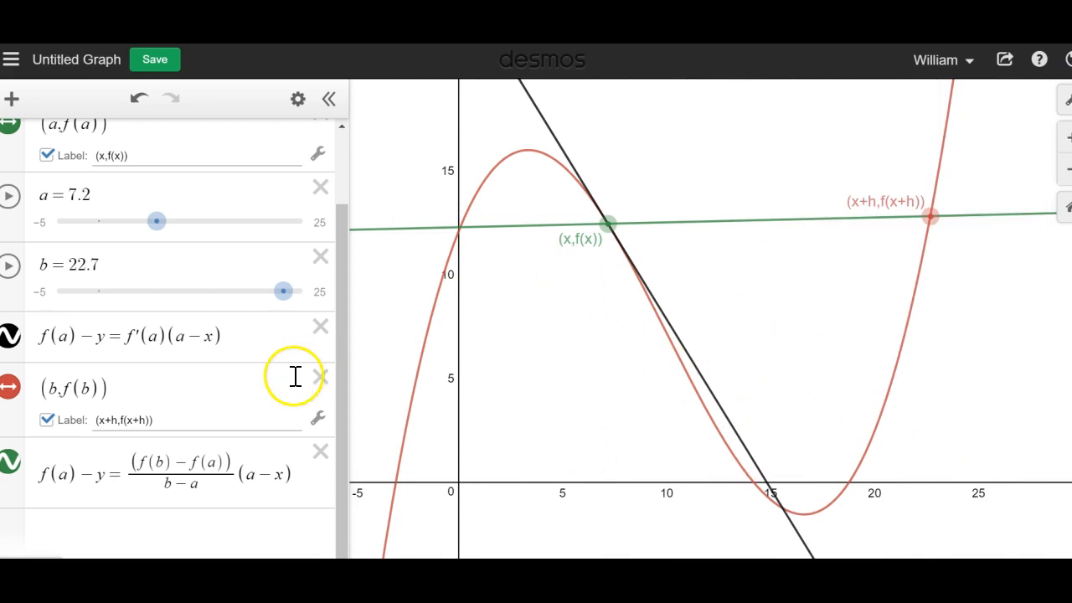
pyautogui.click(104, 542)
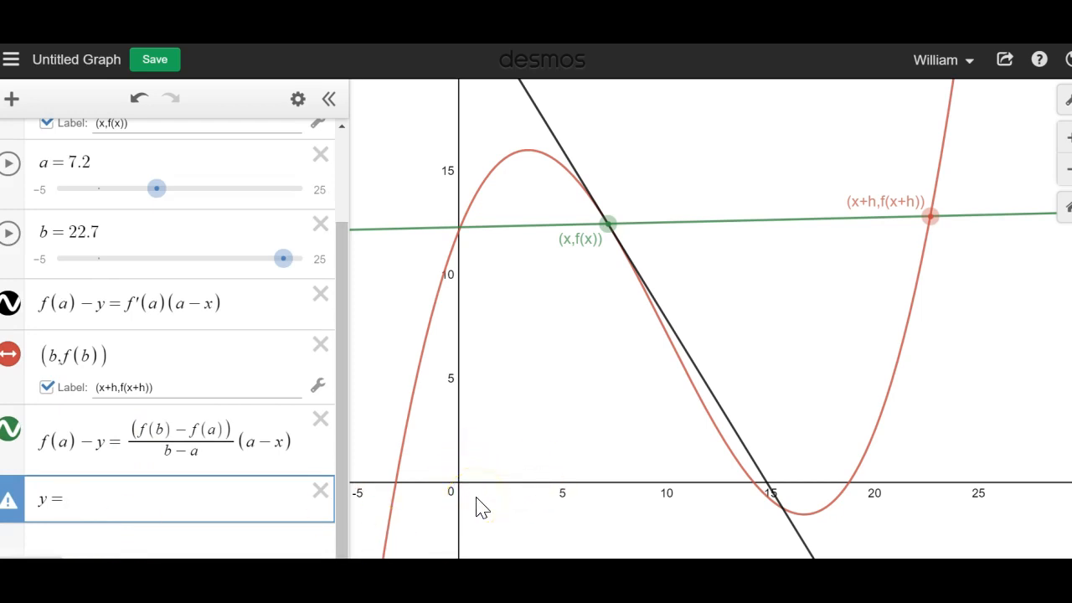
pyautogui.write('.5')
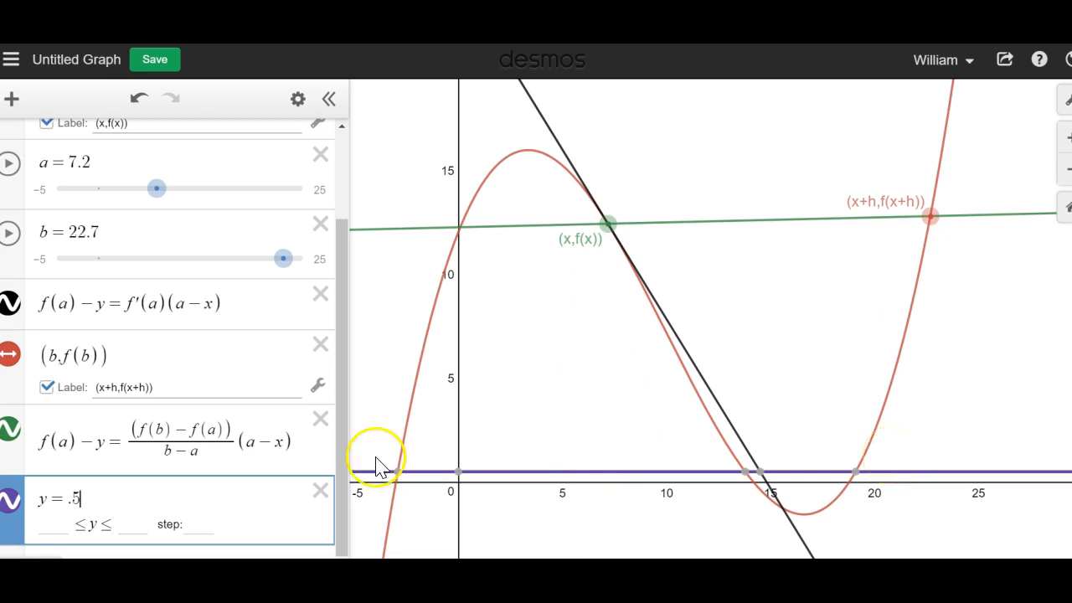
# Restrict the line y = .5 to the domain {a < x < b}.
pyautogui.click(76, 525)
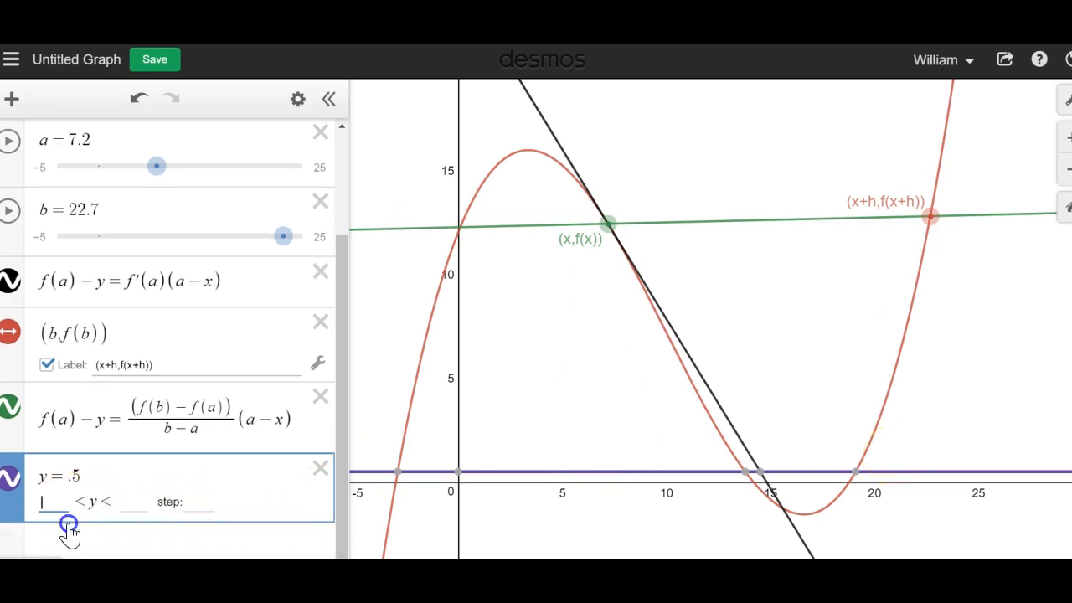
pyautogui.click(121, 475)
pyautogui.write('{')
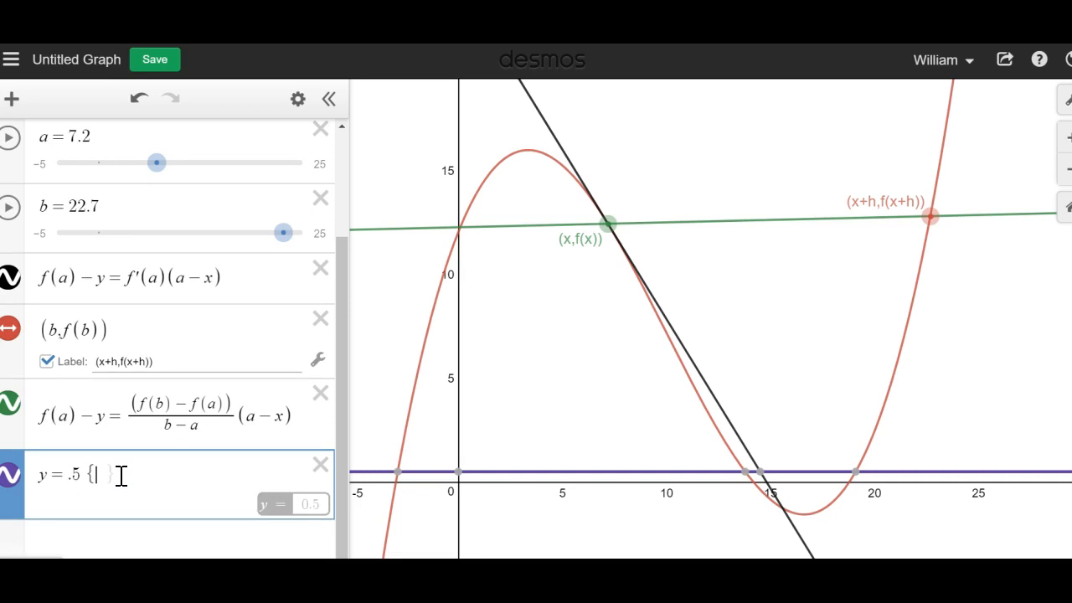
pyautogui.write('a ')
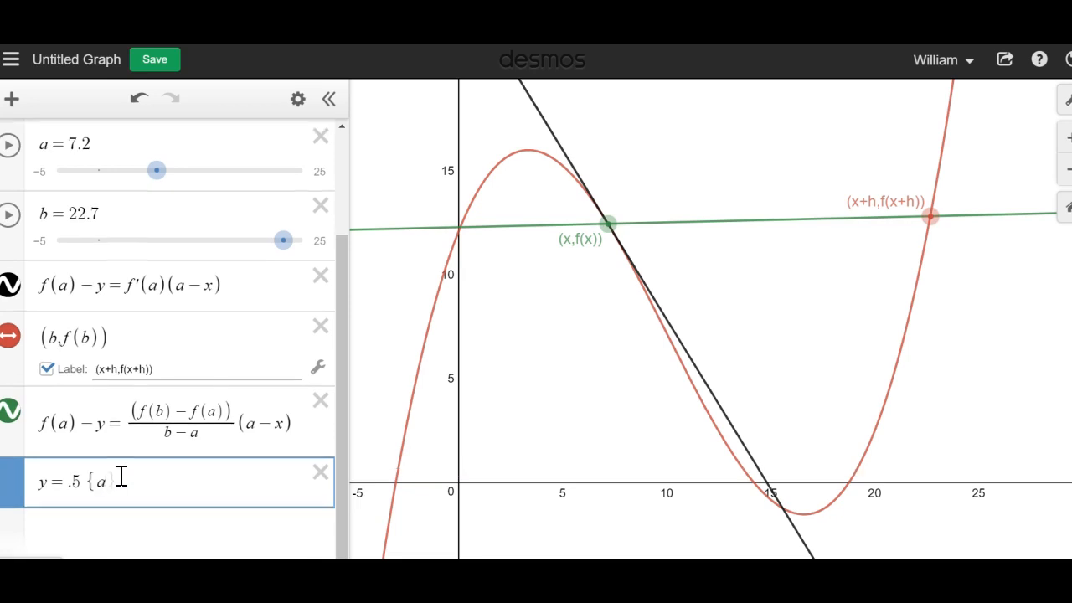
pyautogui.write('< x ')
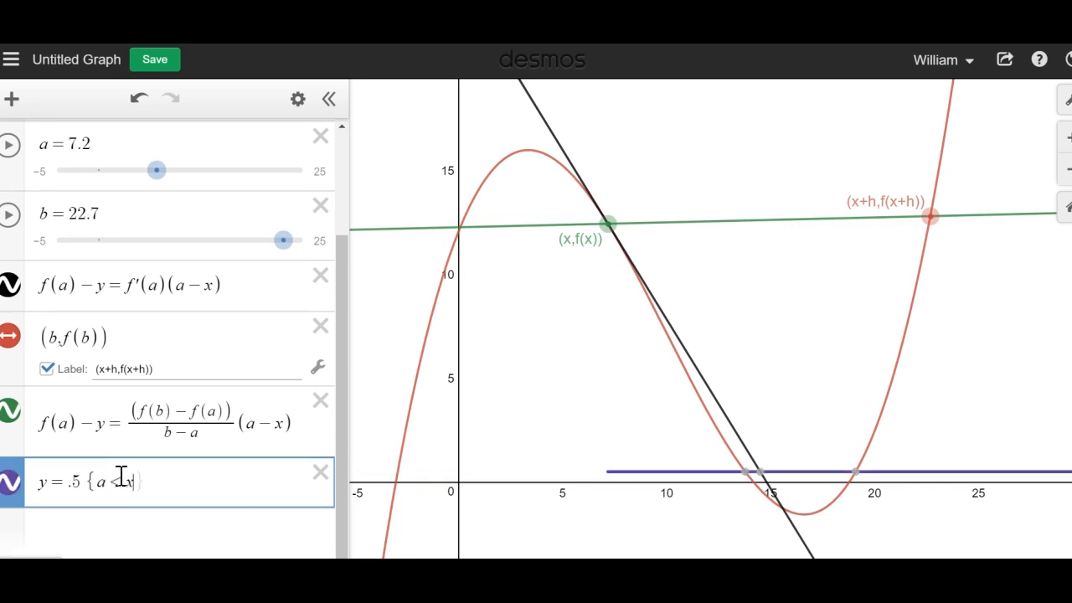
pyautogui.write('< b')
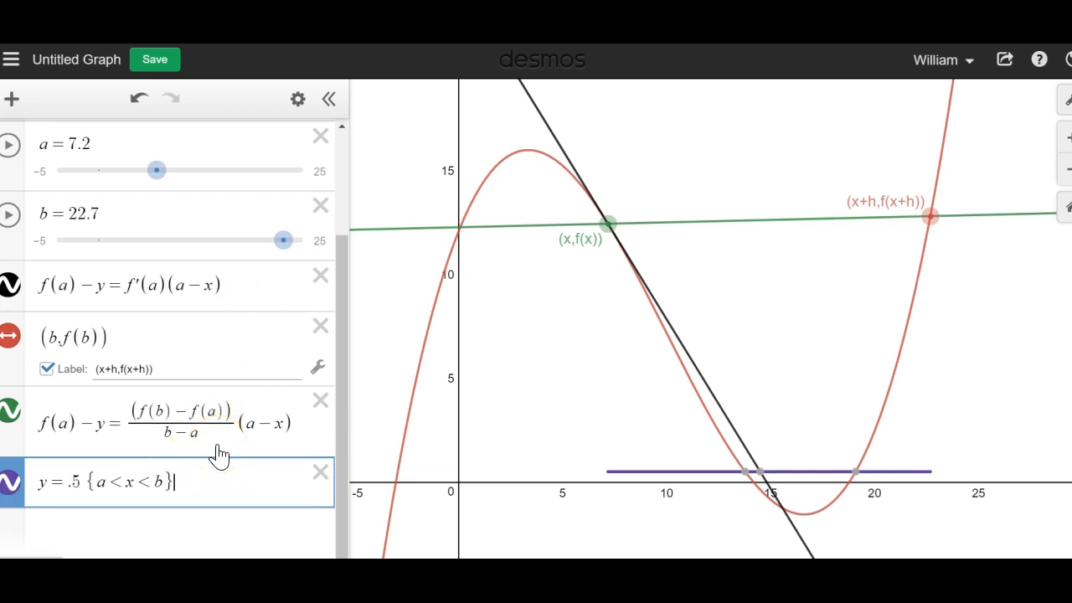
# Test the horizontal segment at several values of a, and compare it with the h bracket in the finished Limit Definition of Derivative graph.
pyautogui.moveTo(158, 183); pyautogui.dragTo(230, 198)
pyautogui.moveTo(242, 194); pyautogui.dragTo(189, 195)
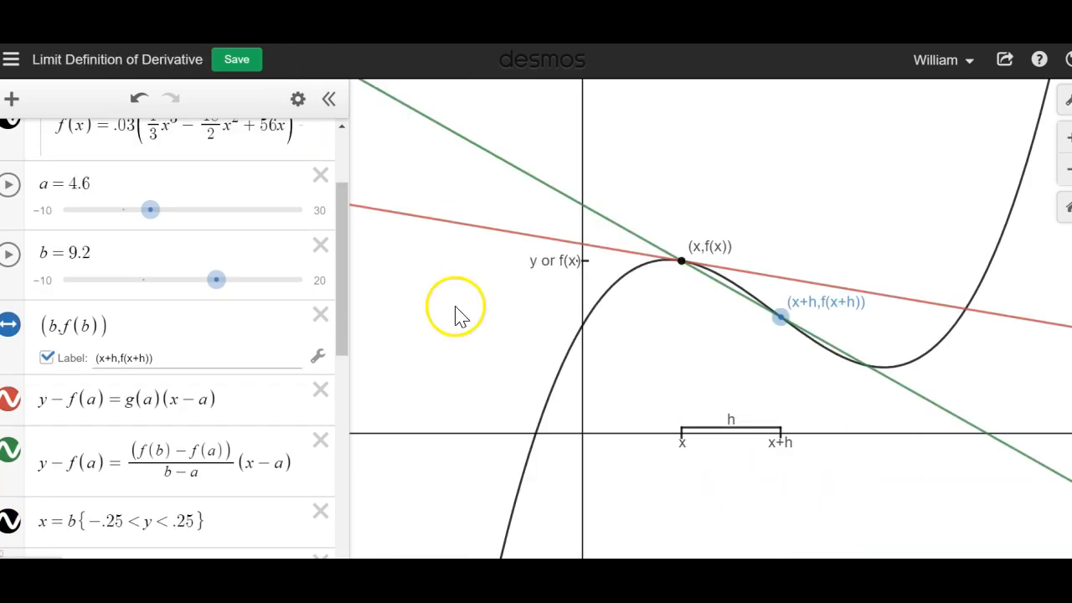
pyautogui.scroll(5, 591, 400)
pyautogui.scroll(-3, 592, 400)
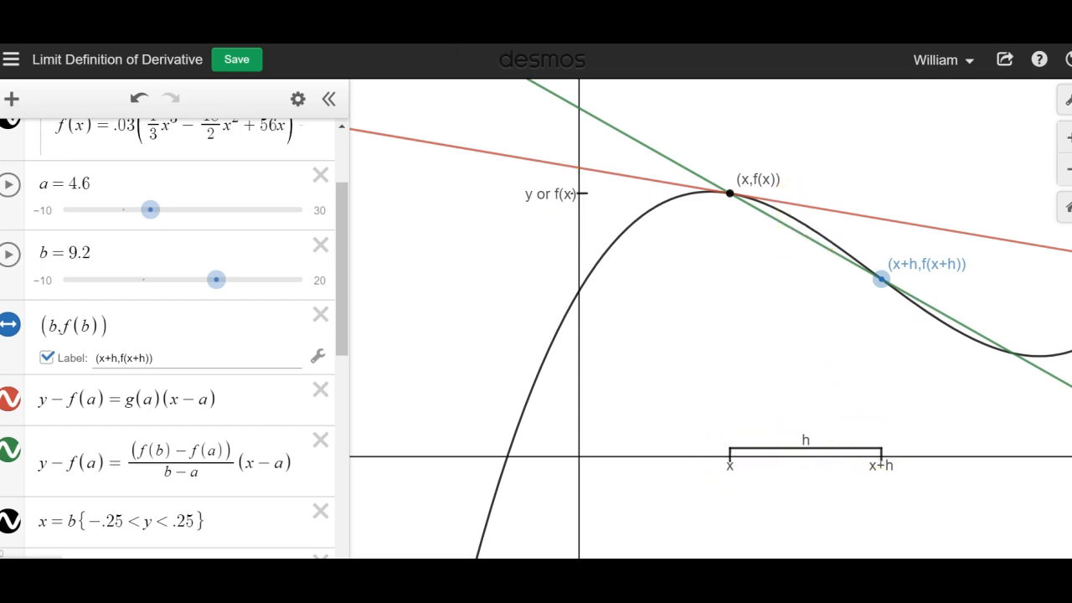
pyautogui.moveTo(340, 219); pyautogui.dragTo(329, 171)
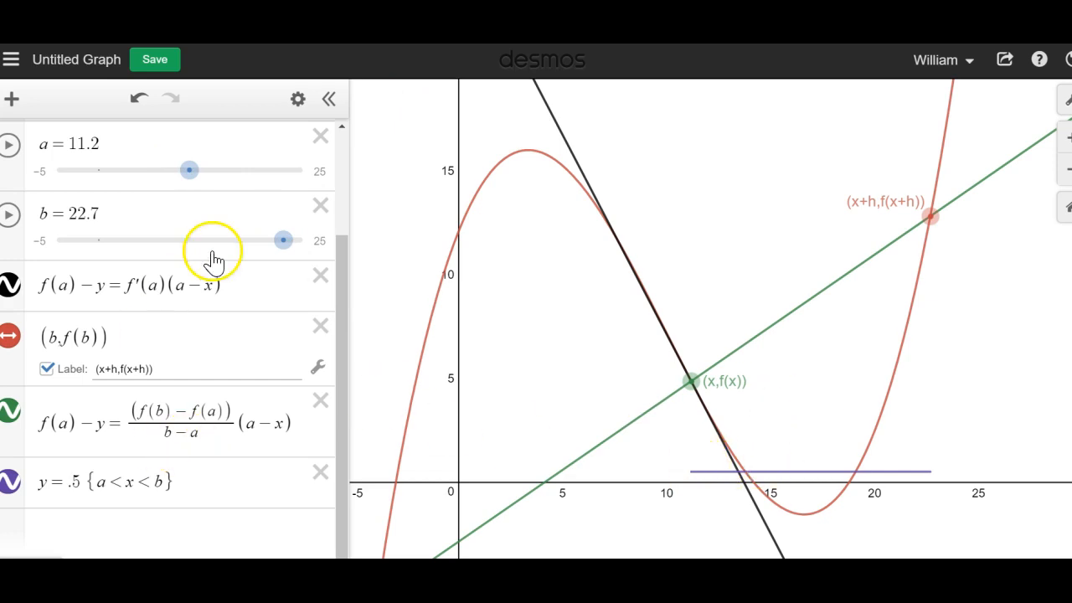
pyautogui.moveTo(189, 170)
pyautogui.mouseDown()
pyautogui.moveTo(151, 174)
pyautogui.moveTo(217, 177)
pyautogui.moveTo(184, 178)
pyautogui.mouseUp()
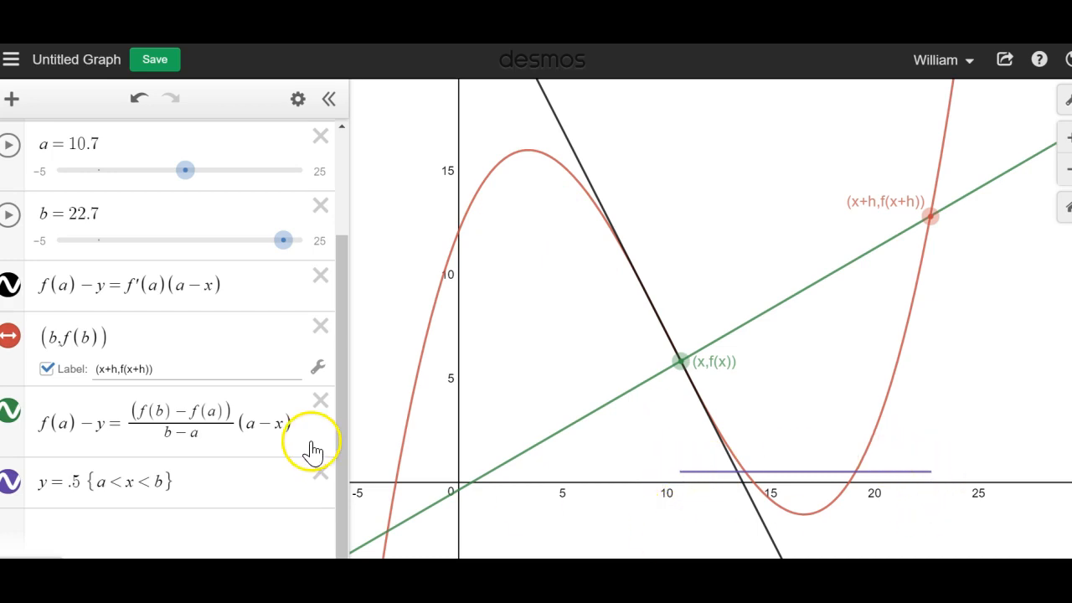
# Add the short vertical segment x = a {-.25 < y < .5} at the start of the horizontal segment.
pyautogui.click(168, 524)
pyautogui.write('x = a ')
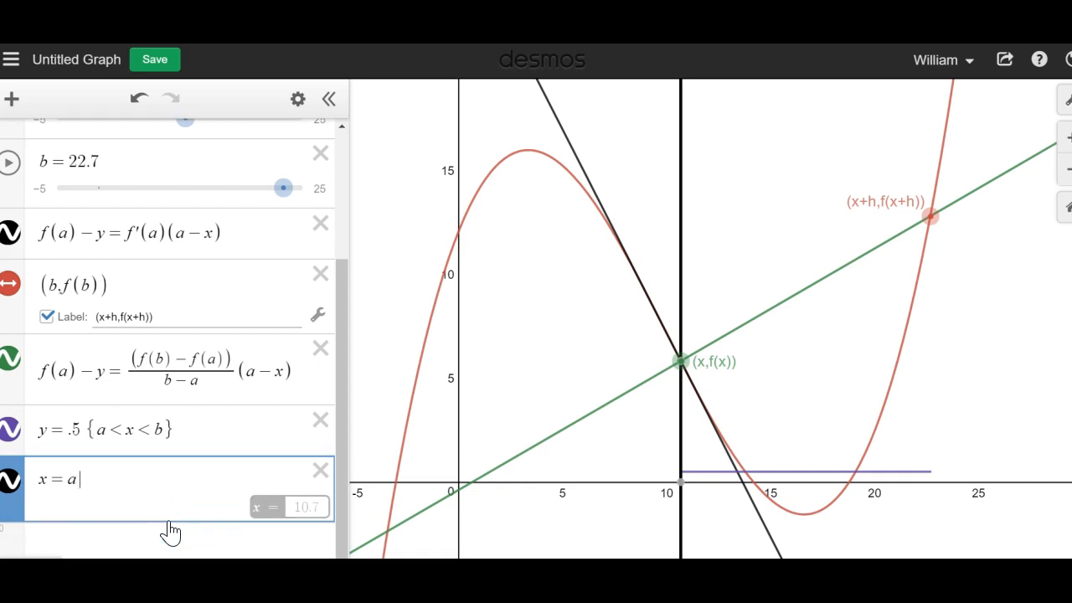
pyautogui.write('{')
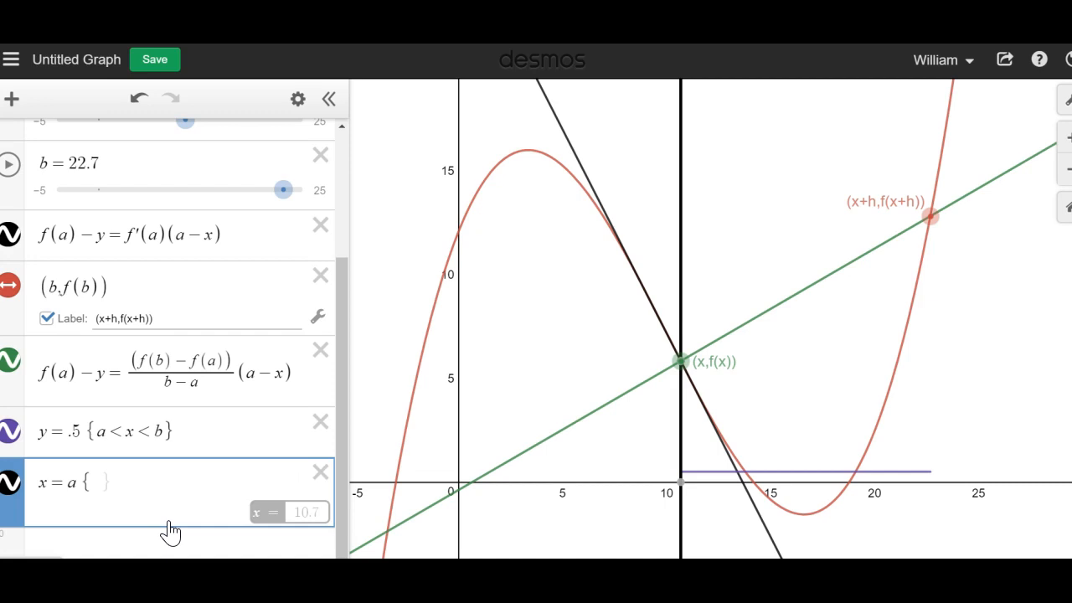
pyautogui.write('-.25')
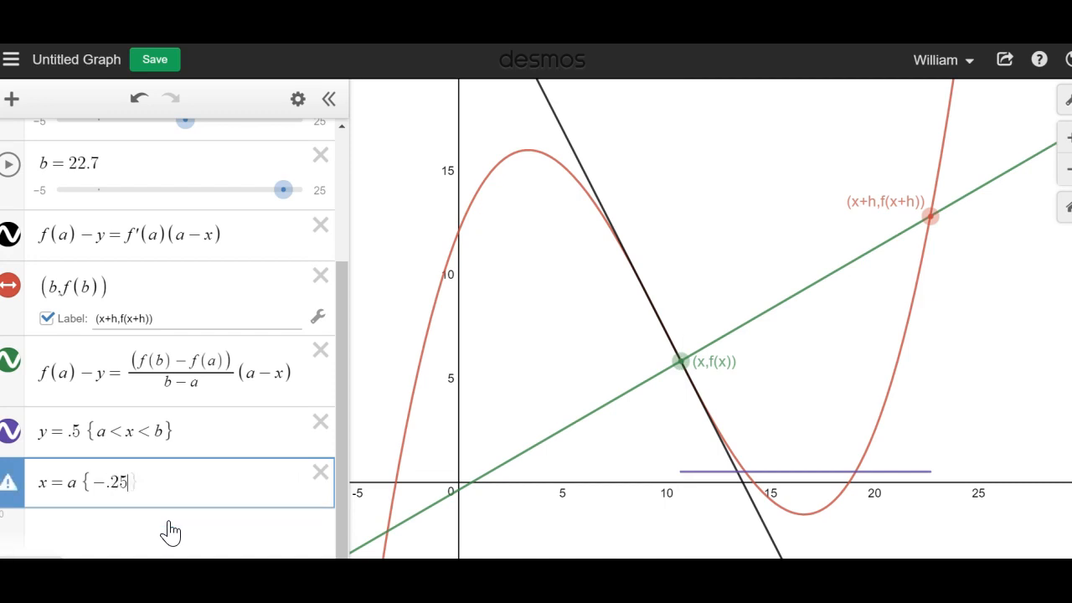
pyautogui.write(' < y ')
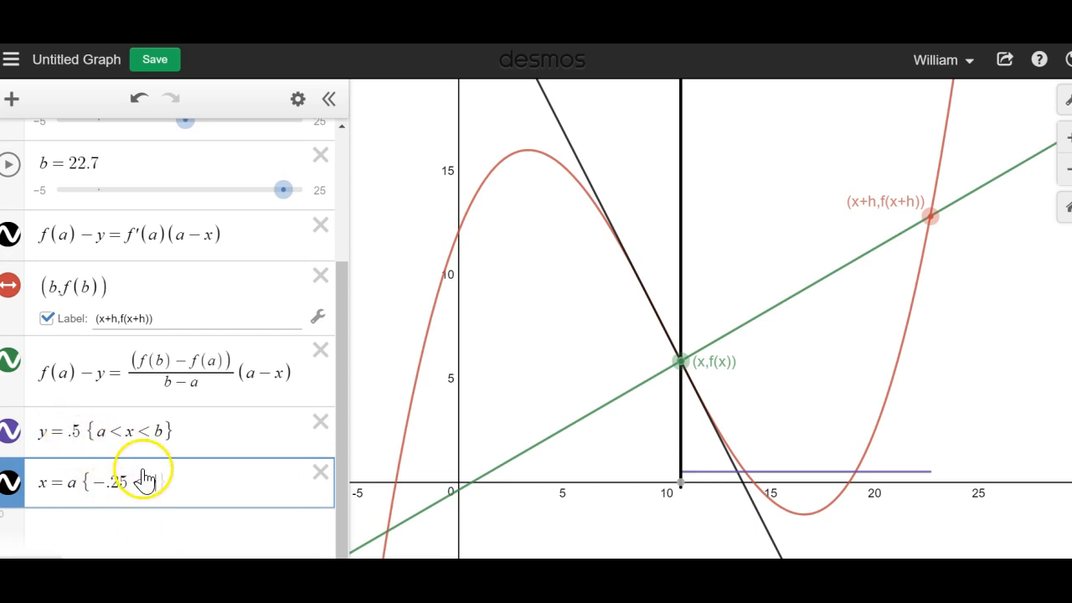
pyautogui.write('< .5')
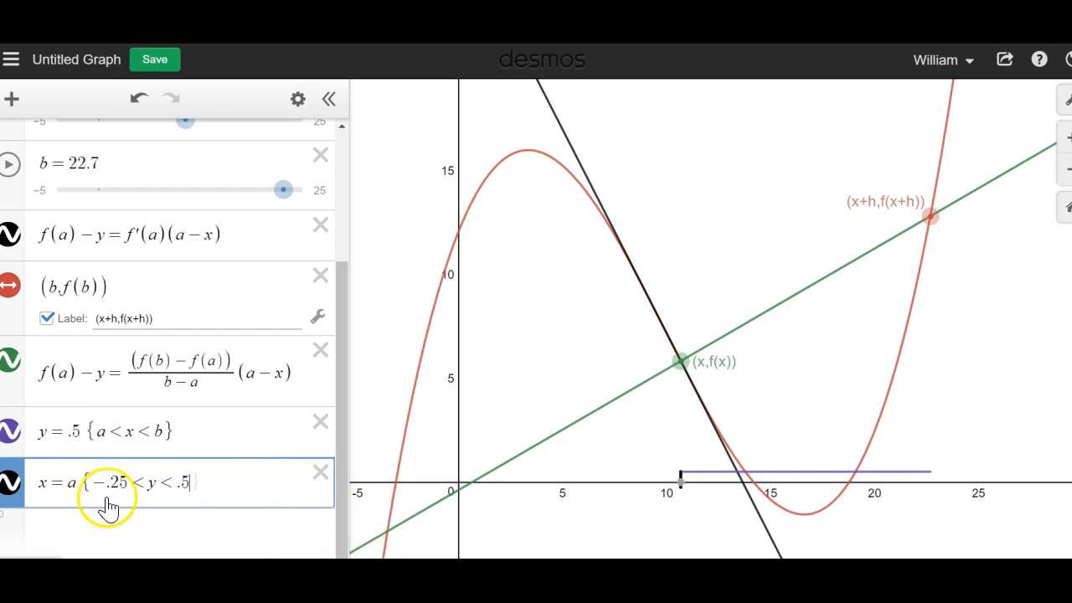
# Change the colour of the x = a segment to purple to match the horizontal segment.
pyautogui.click(11, 486)
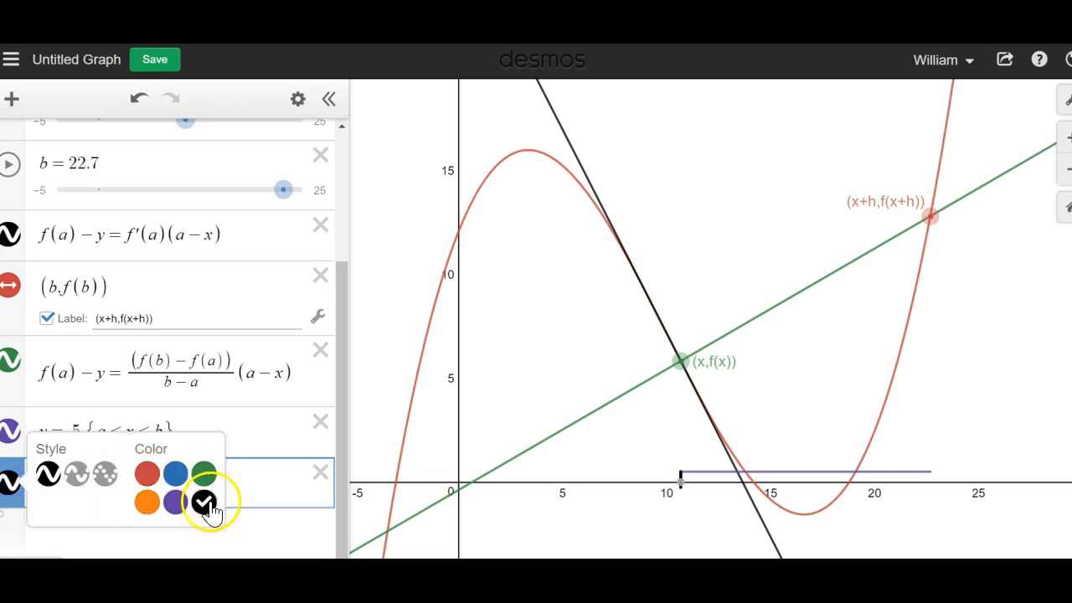
pyautogui.click(175, 502)
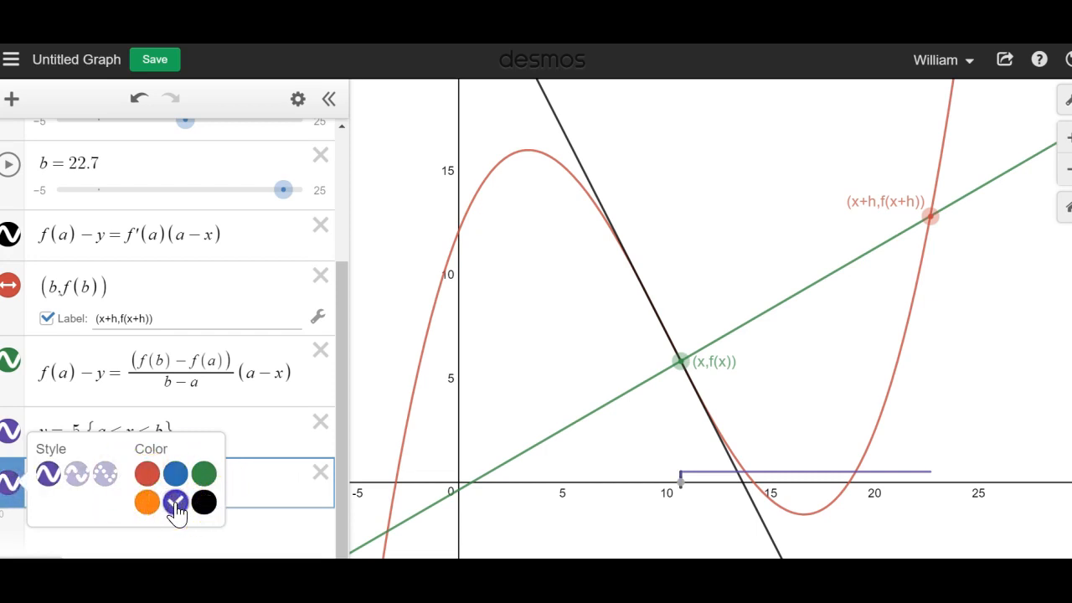
pyautogui.click(260, 527)
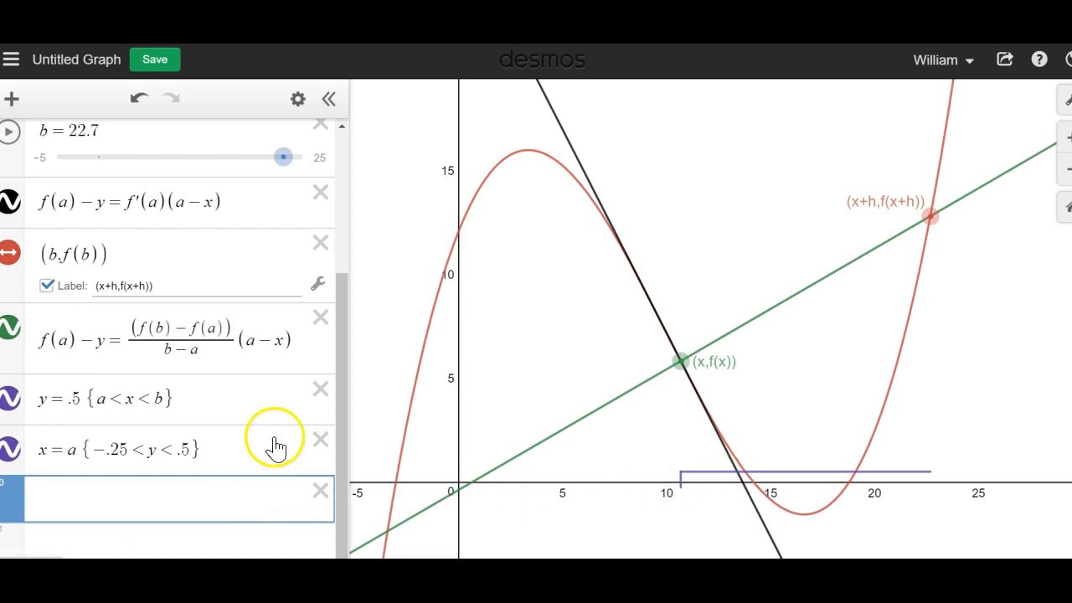
# Test how the purple bracket follows the point by changing a to 9.5.
pyautogui.scroll(1, 168, 248)
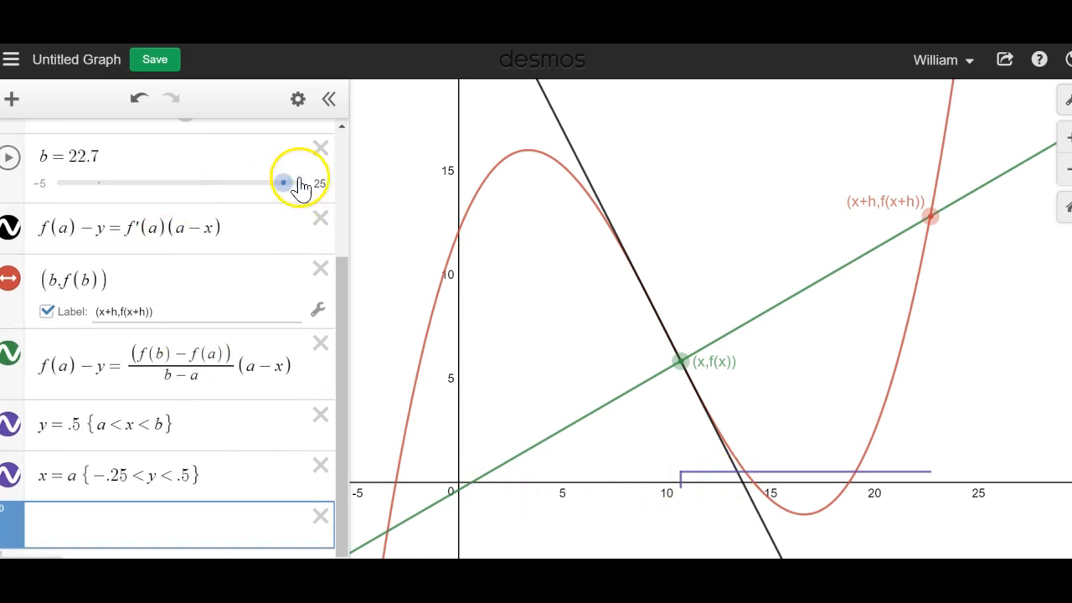
pyautogui.scroll(2, 215, 237)
pyautogui.moveTo(185, 183)
pyautogui.mouseDown()
pyautogui.moveTo(134, 194)
pyautogui.moveTo(213, 205)
pyautogui.moveTo(180, 203)
pyautogui.mouseUp()
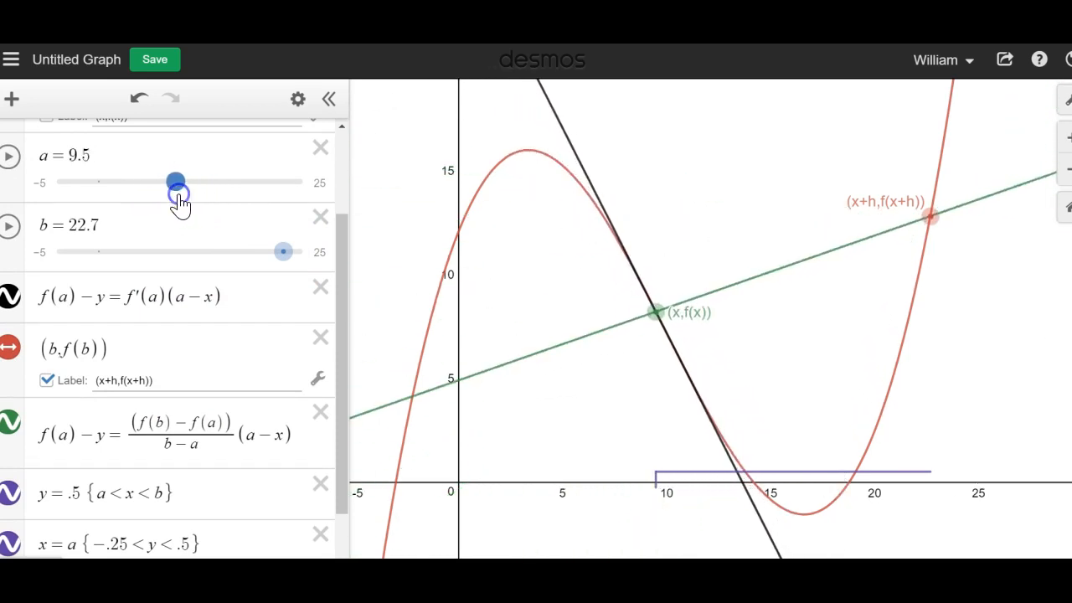
# Duplicate the x = a segment expression and change the copy to x = b {-.25 < y < .5}.
pyautogui.moveTo(342, 300); pyautogui.dragTo(343, 390)
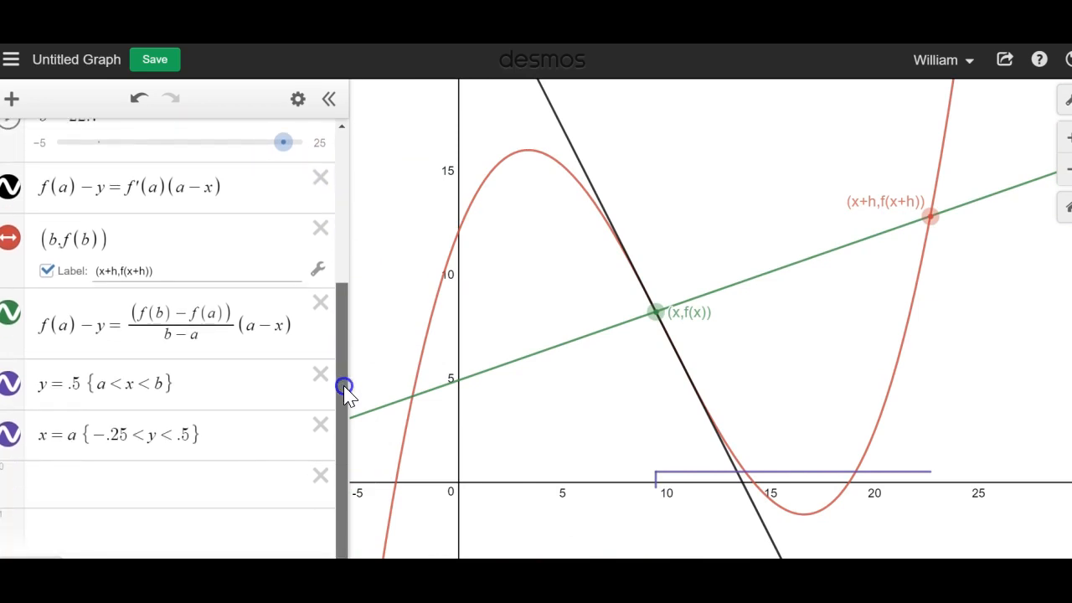
pyautogui.click(221, 432)
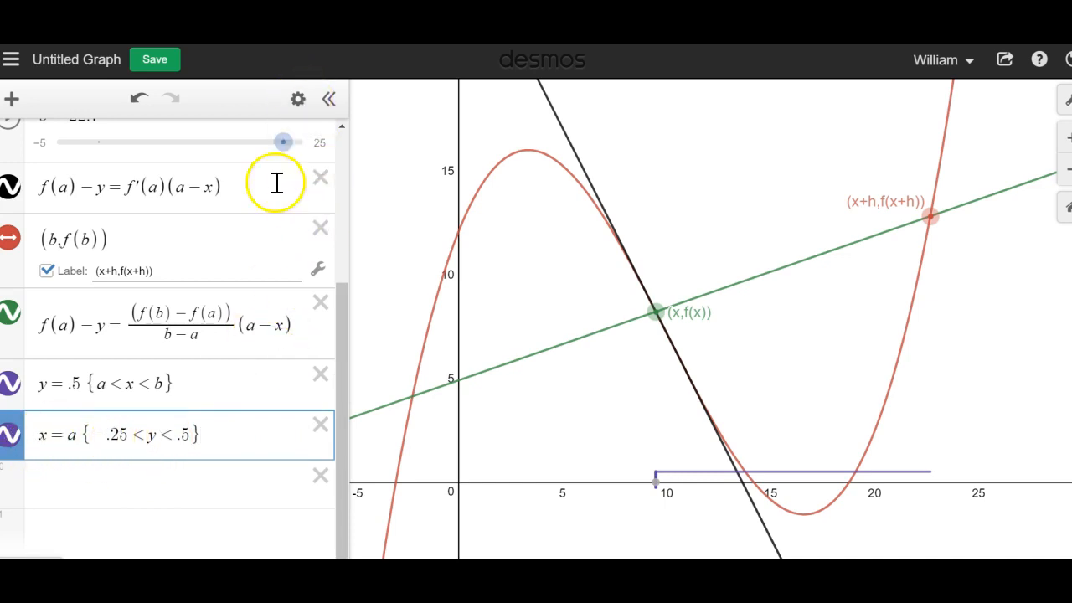
pyautogui.click(299, 98)
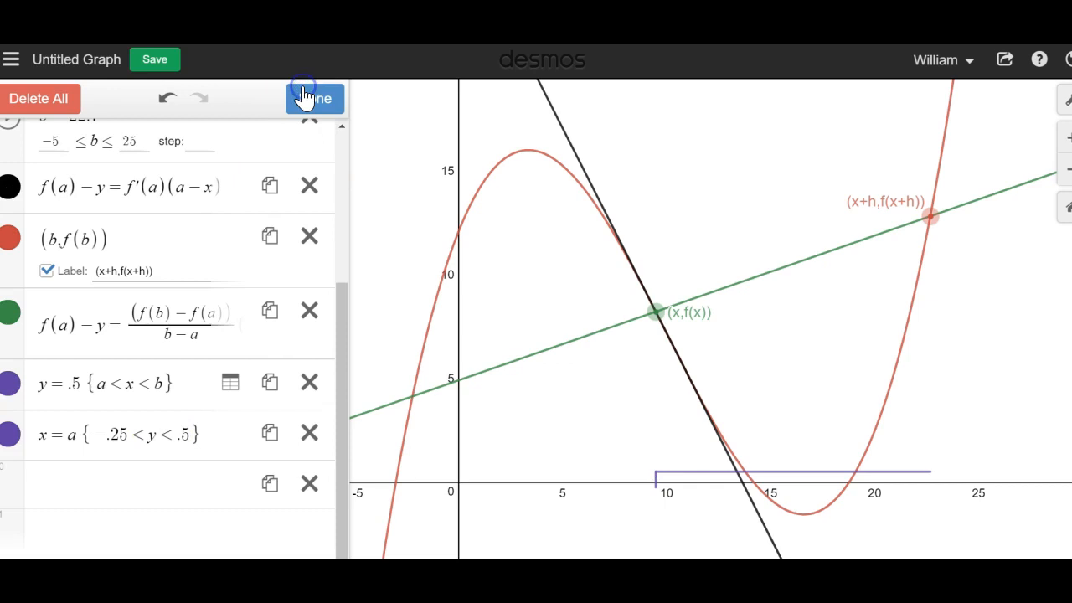
pyautogui.click(269, 432)
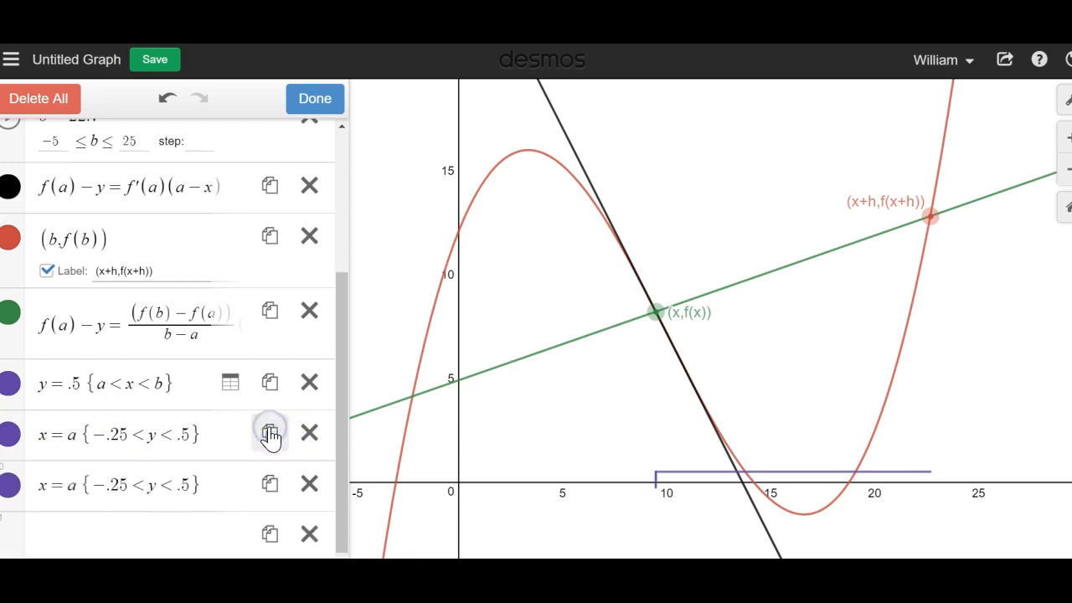
pyautogui.click(77, 487)
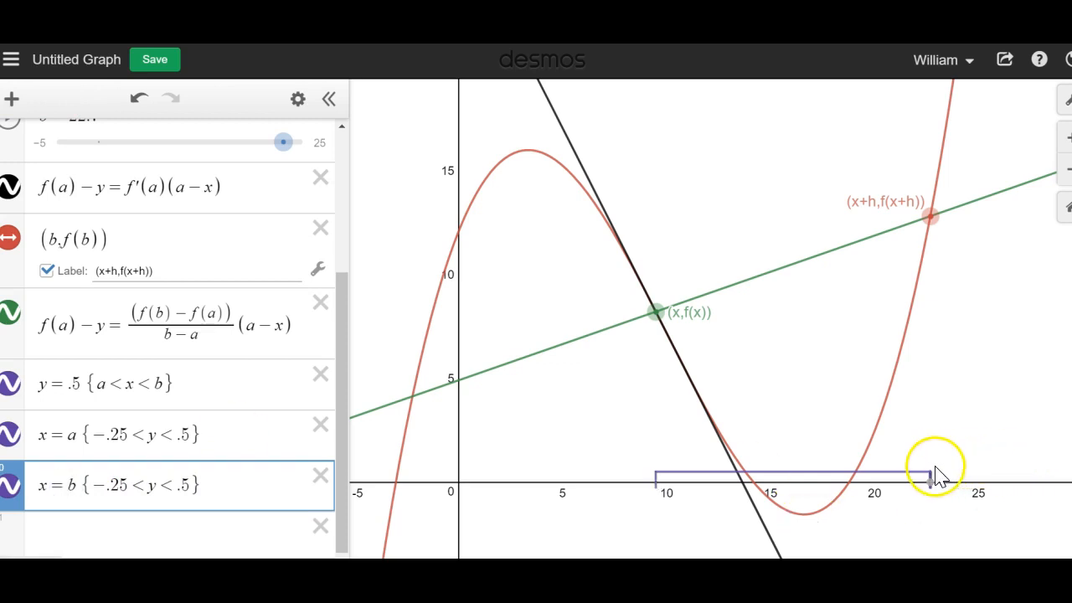
# Test the completed bracket by moving a to about 11.2 and b to about 21.2.
pyautogui.click(224, 536)
pyautogui.scroll(3, 216, 357)
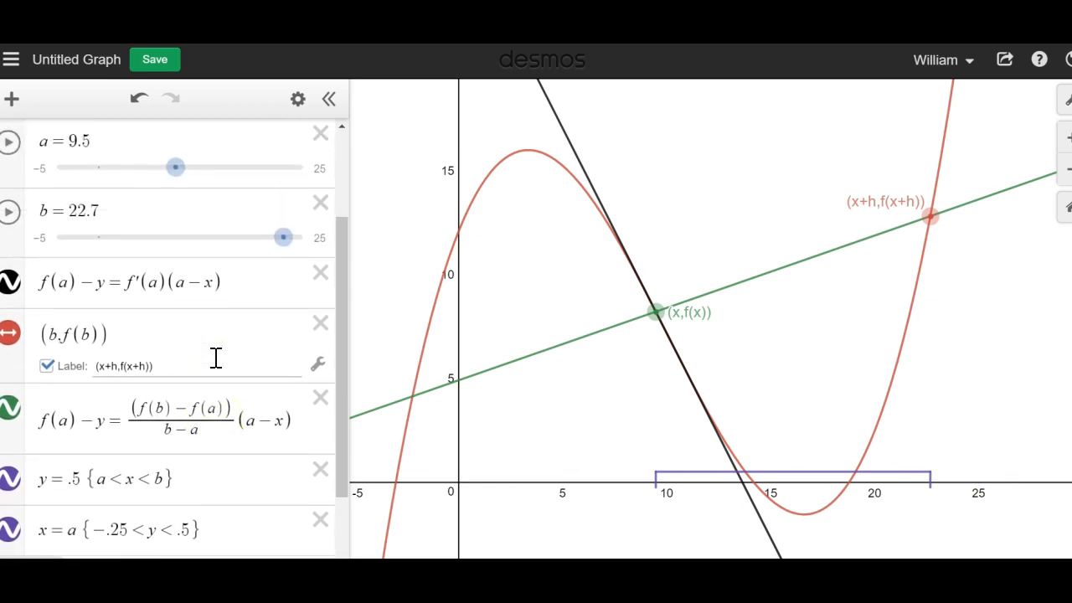
pyautogui.moveTo(172, 189)
pyautogui.mouseDown()
pyautogui.moveTo(126, 183)
pyautogui.moveTo(186, 191)
pyautogui.mouseUp()
pyautogui.moveTo(273, 234)
pyautogui.mouseDown()
pyautogui.moveTo(282, 247)
pyautogui.moveTo(201, 242)
pyautogui.moveTo(281, 253)
pyautogui.moveTo(269, 251)
pyautogui.mouseUp()
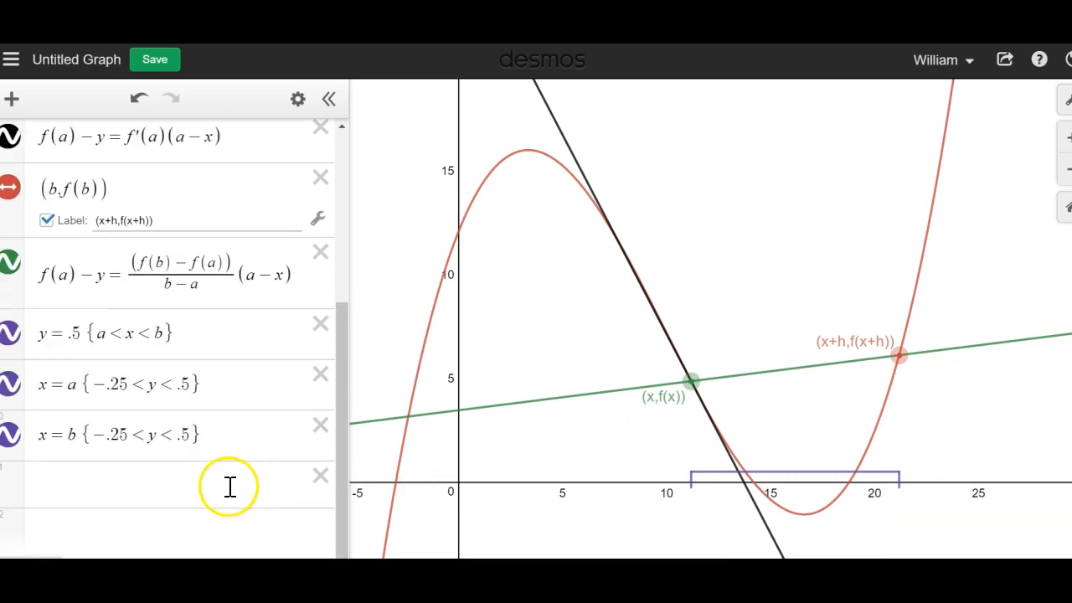
# Plot the point (a,0) on the x-axis and label it X.
pyautogui.click(224, 492)
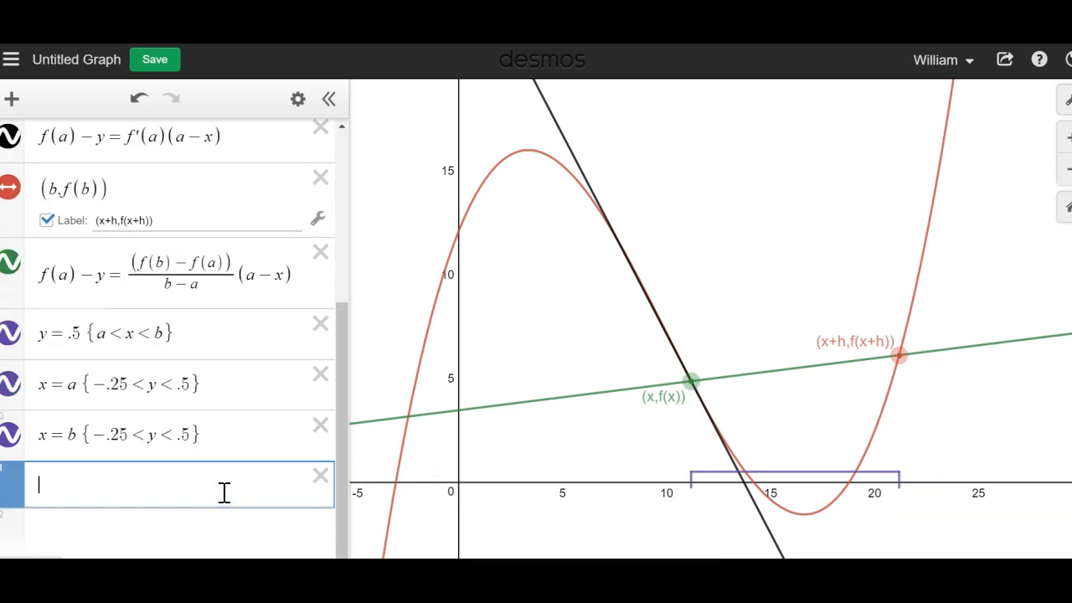
pyautogui.write('(')
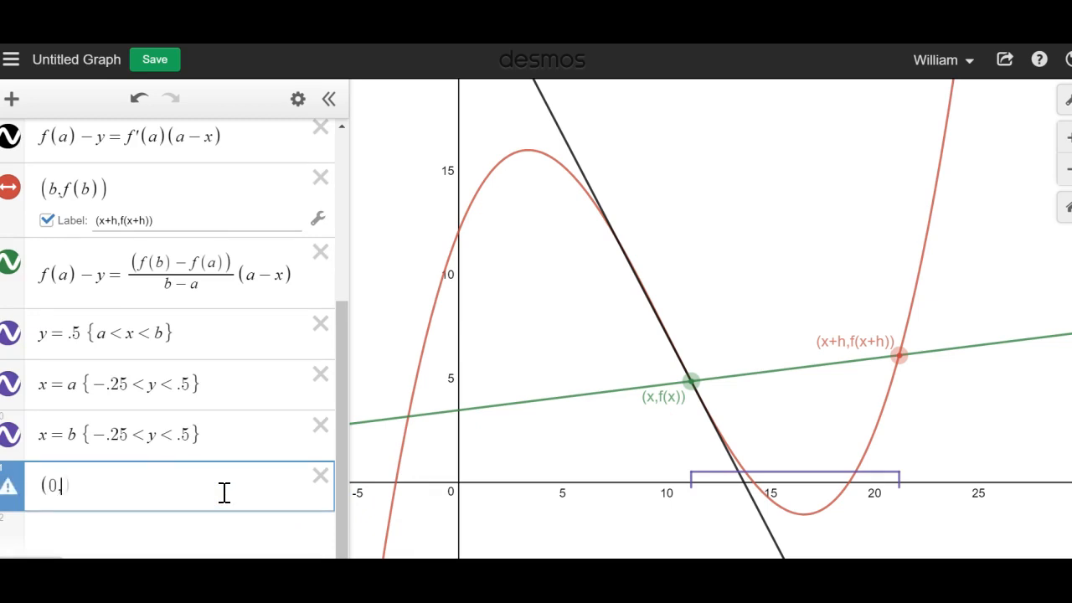
pyautogui.write('0,a')
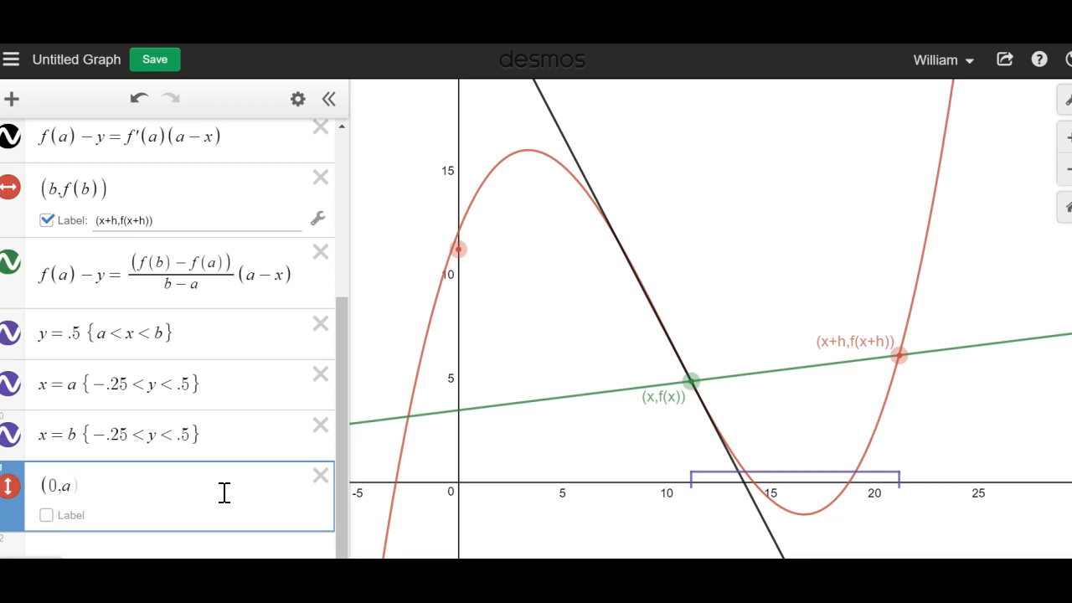
pyautogui.press('BackSpace')
pyautogui.press('BackSpace')
pyautogui.press('BackSpace')
pyautogui.write('d')
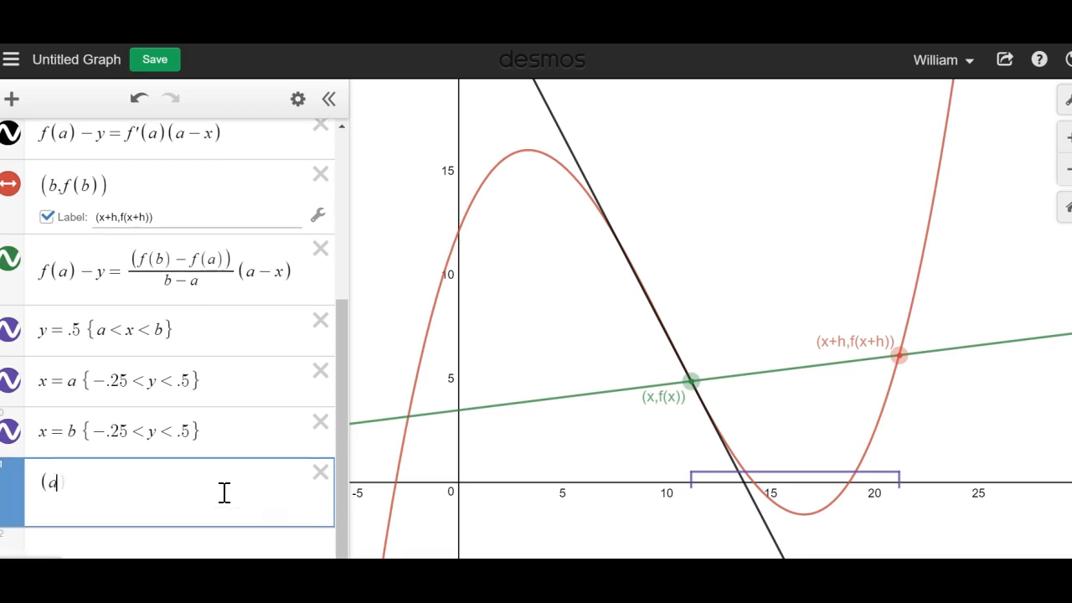
pyautogui.write(',0')
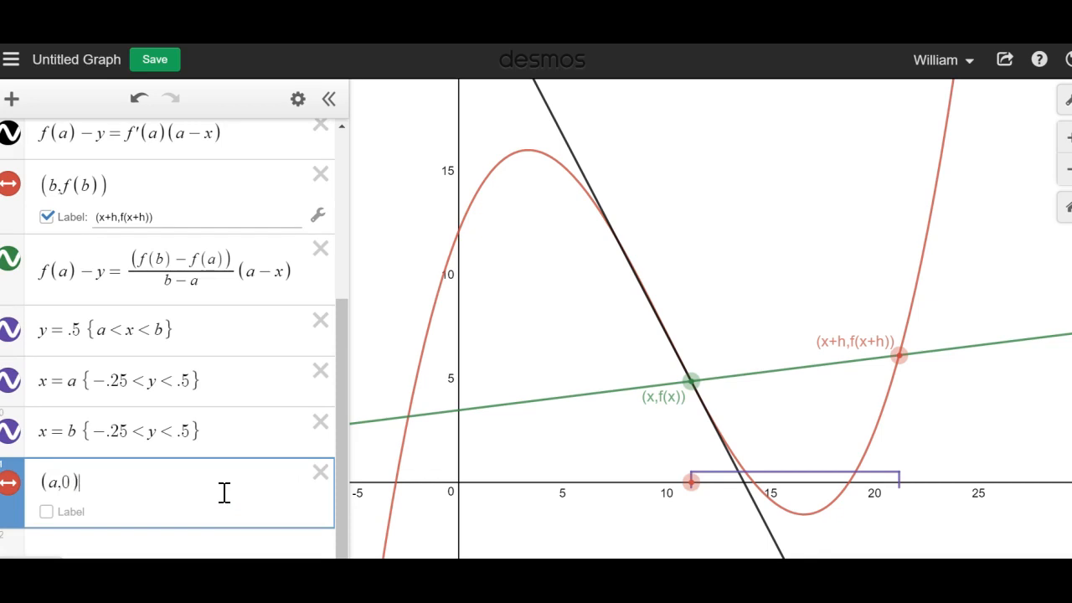
pyautogui.click(46, 511)
pyautogui.click(128, 505)
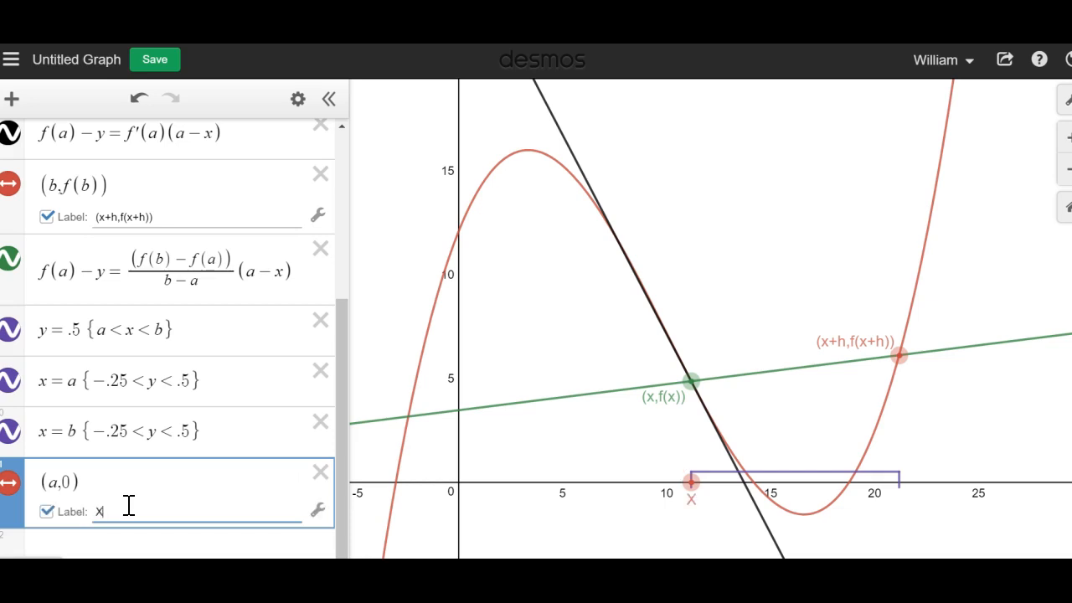
# Relabel the point below the bracket's start as lowercase x with its dot hidden, and change its coordinates to (a,-1).
pyautogui.click(98, 509)
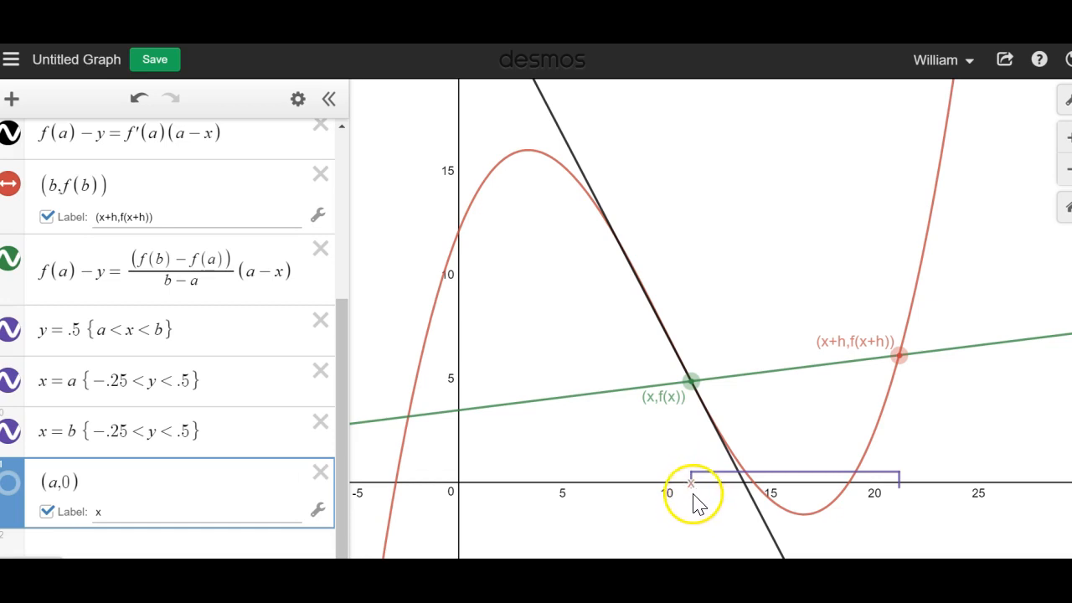
pyautogui.click(67, 479)
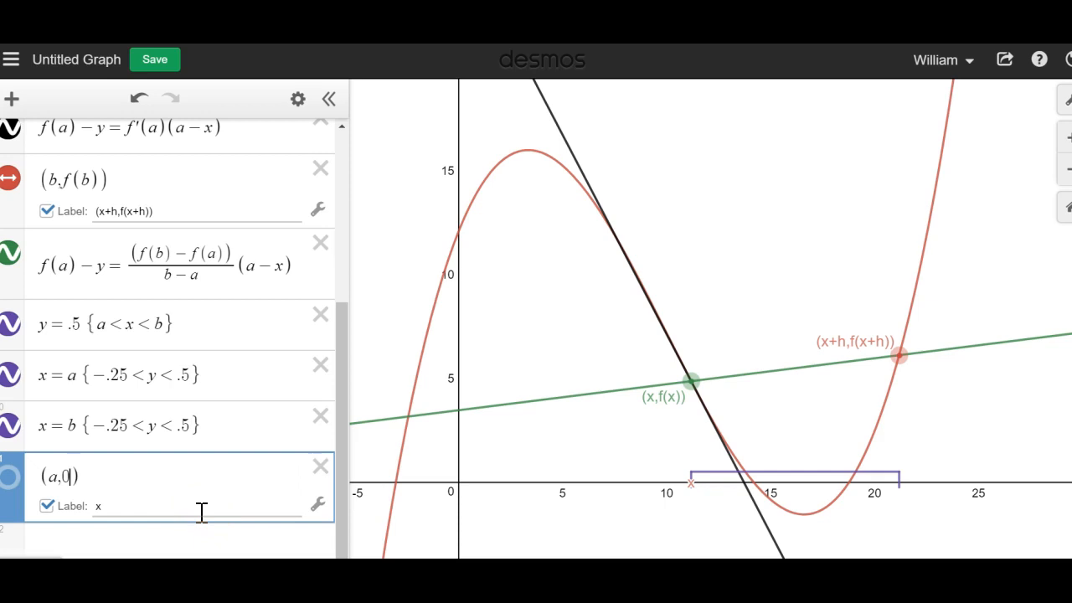
pyautogui.press('BackSpace')
pyautogui.write('-')
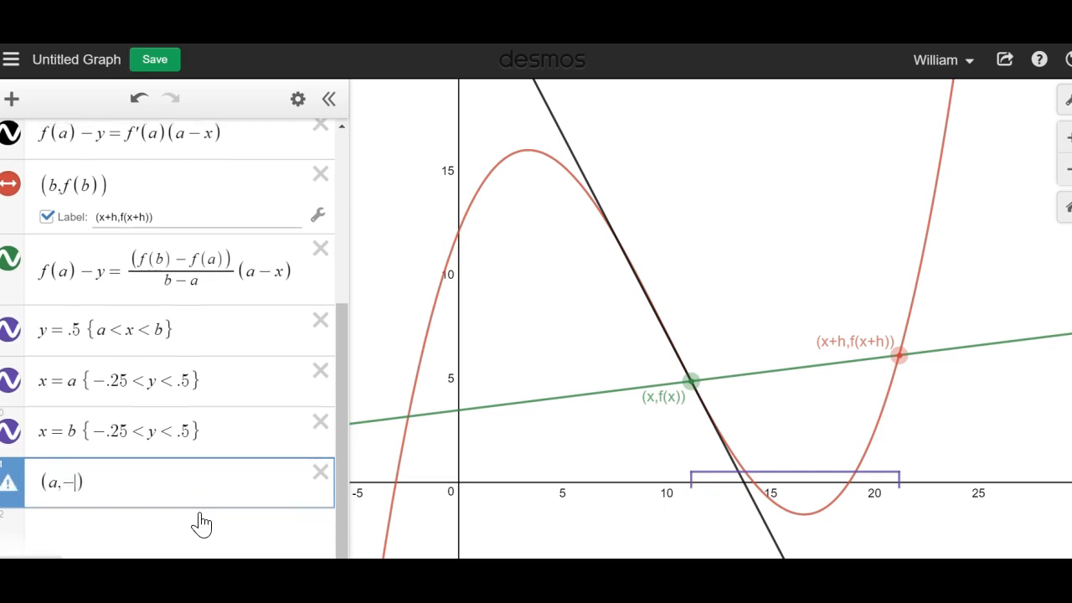
pyautogui.write('1')
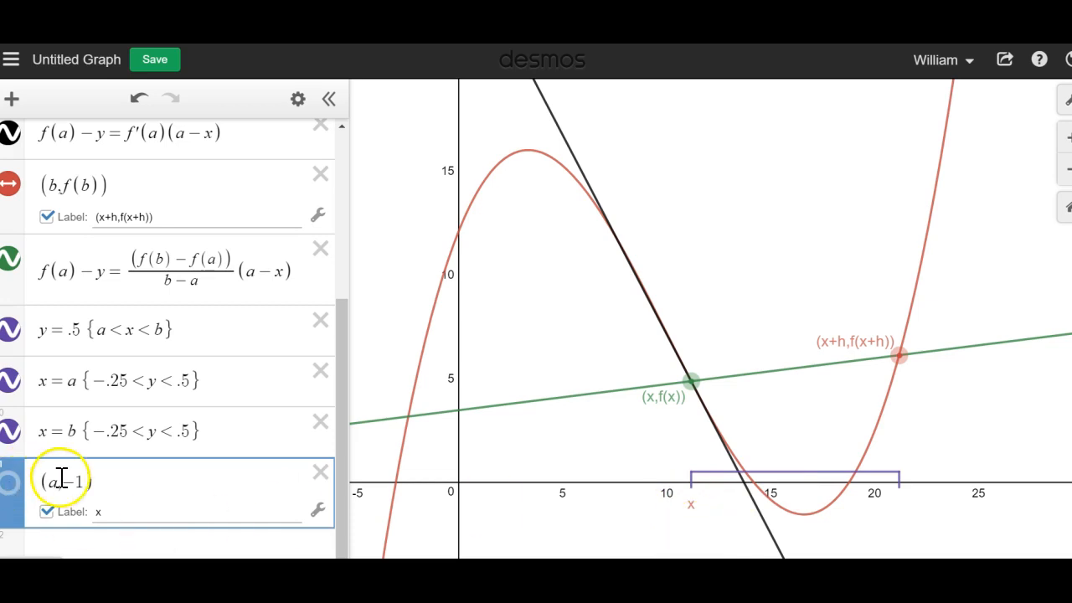
# Set the x label's font size to Large and color it purple, keeping the point's dot hidden.
pyautogui.click(48, 512)
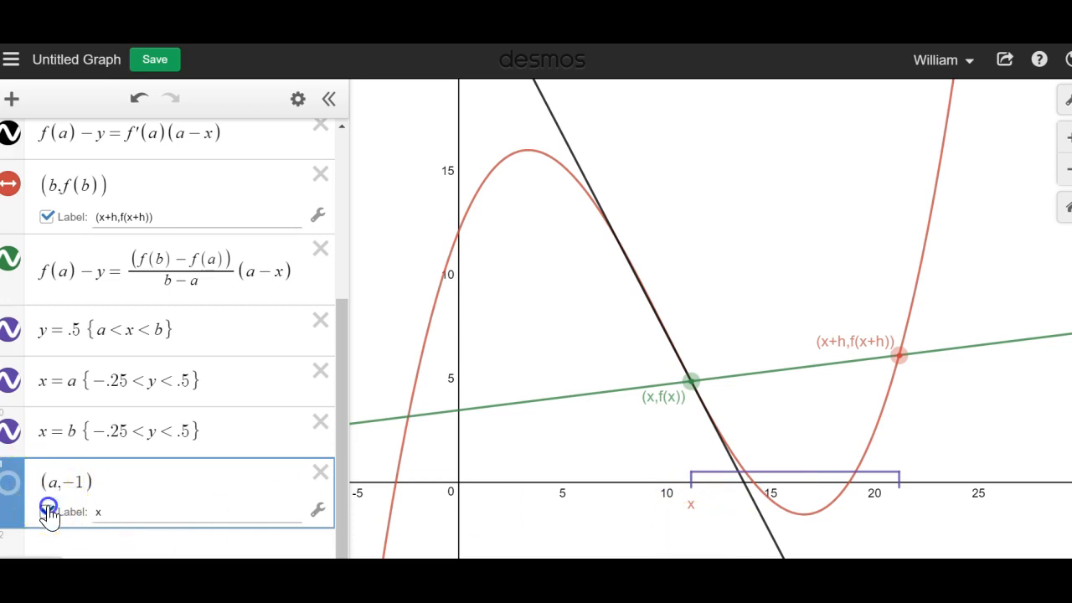
pyautogui.click(318, 508)
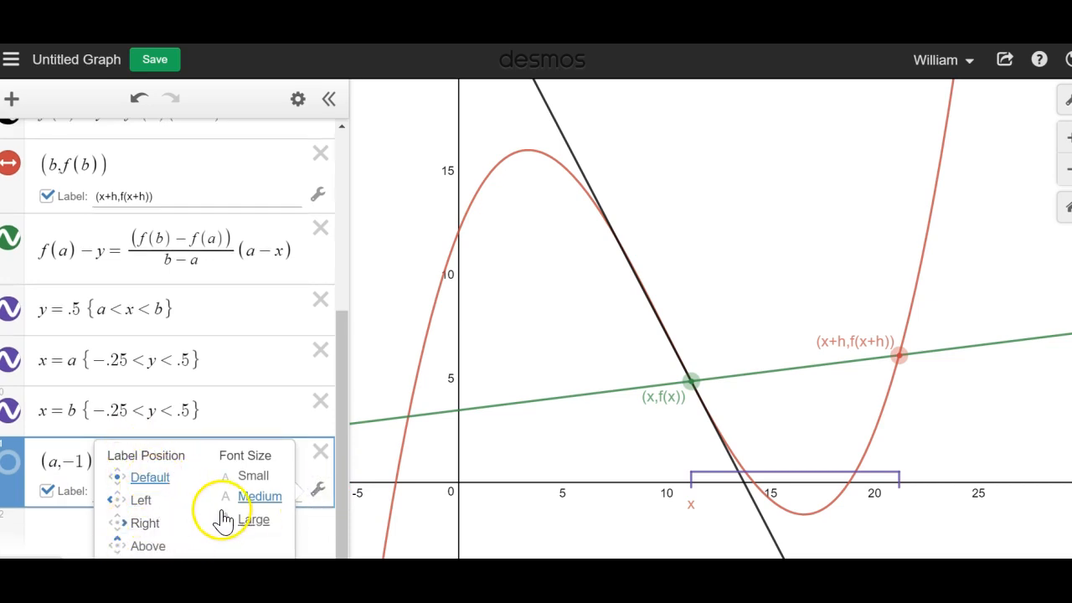
pyautogui.click(253, 521)
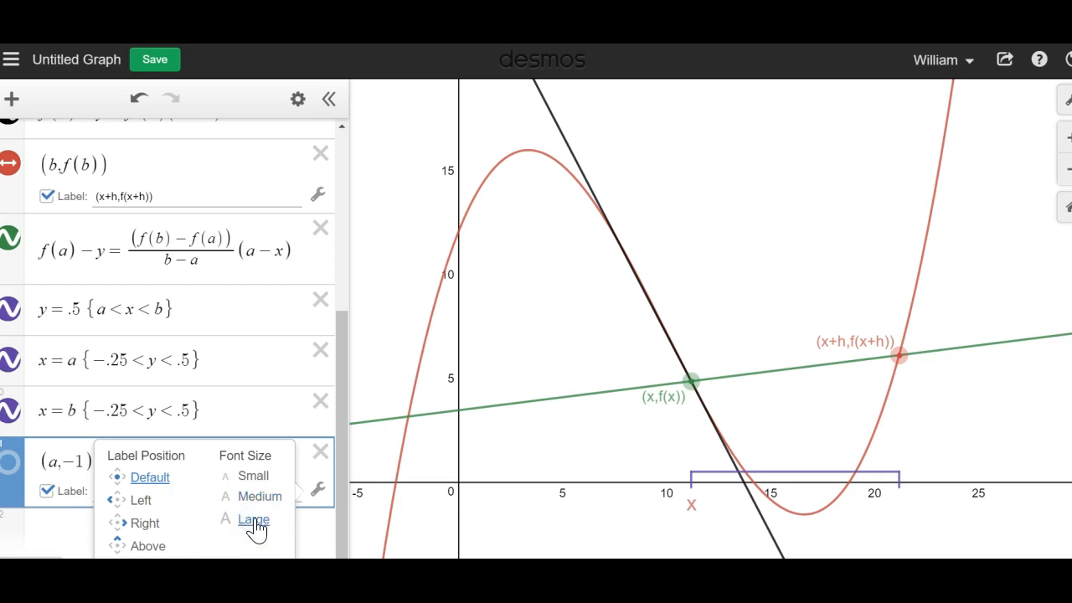
pyautogui.click(10, 466)
pyautogui.click(10, 466)
pyautogui.click(176, 481)
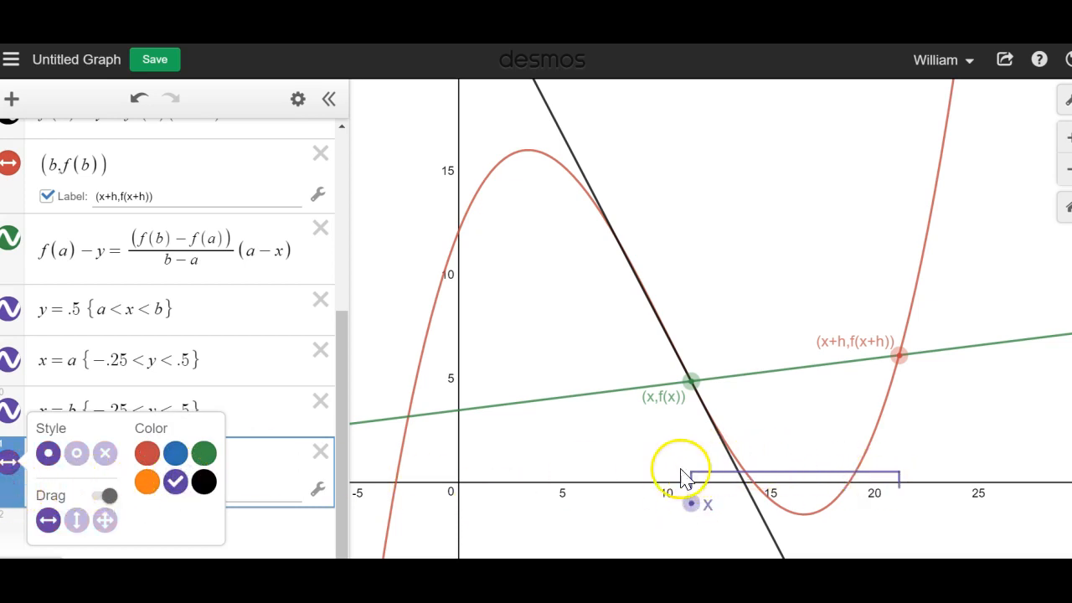
pyautogui.click(10, 472)
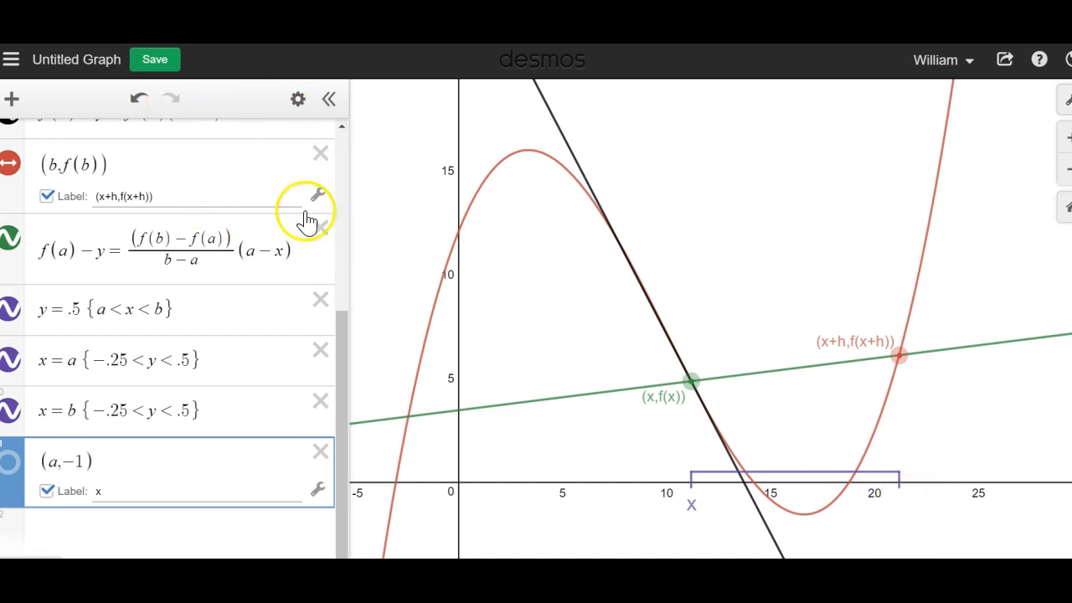
# Duplicate the (a,-1) point, change the copy to (b,-1), and label it x+h.
pyautogui.click(298, 99)
pyautogui.click(277, 459)
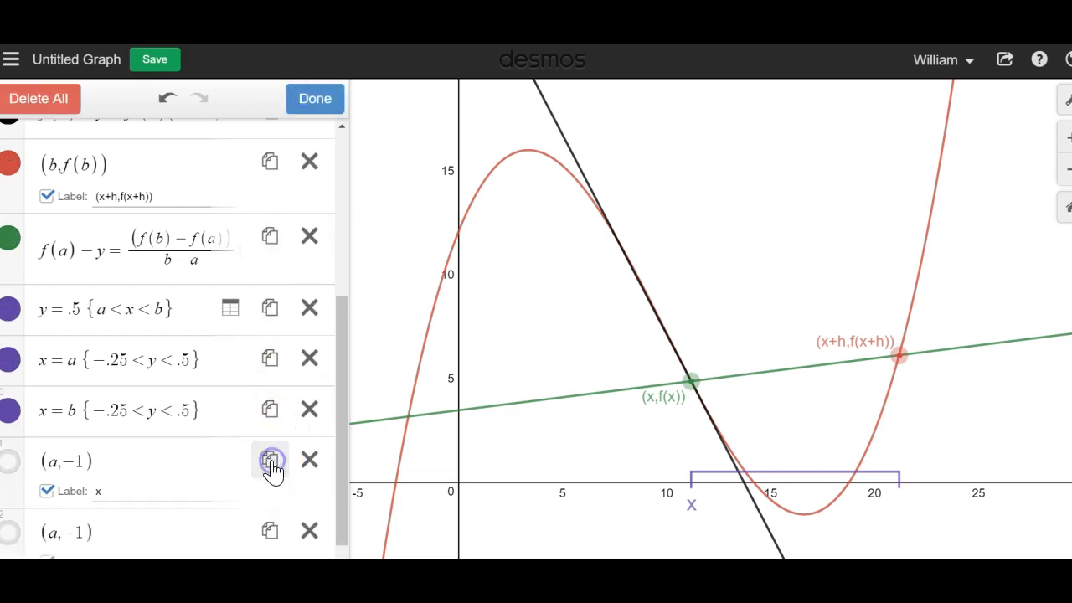
pyautogui.scroll(-2, 153, 526)
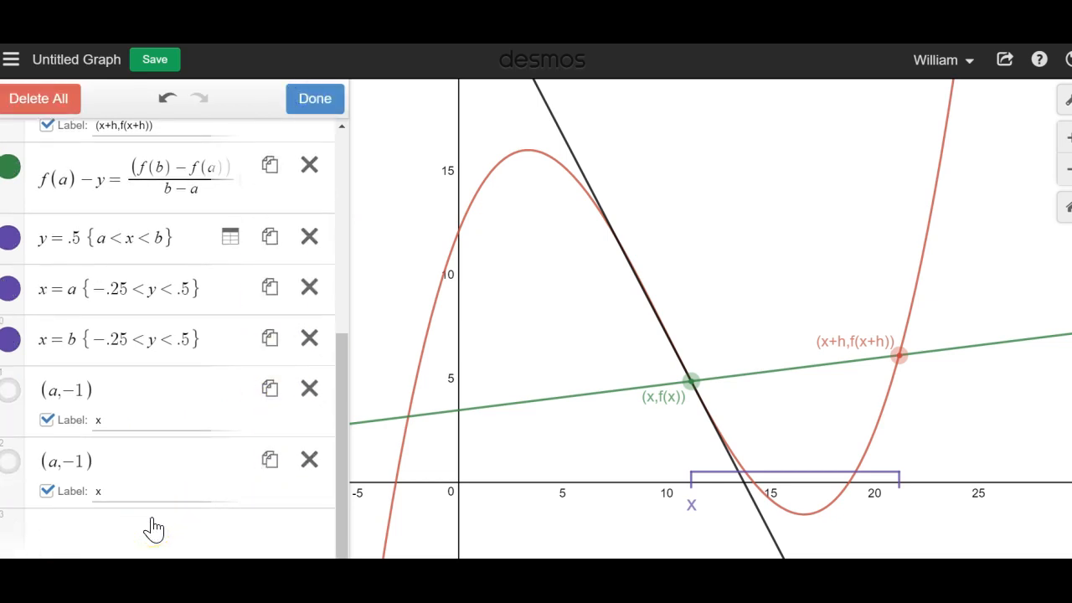
pyautogui.moveTo(59, 463); pyautogui.dragTo(50, 466)
pyautogui.click(57, 466)
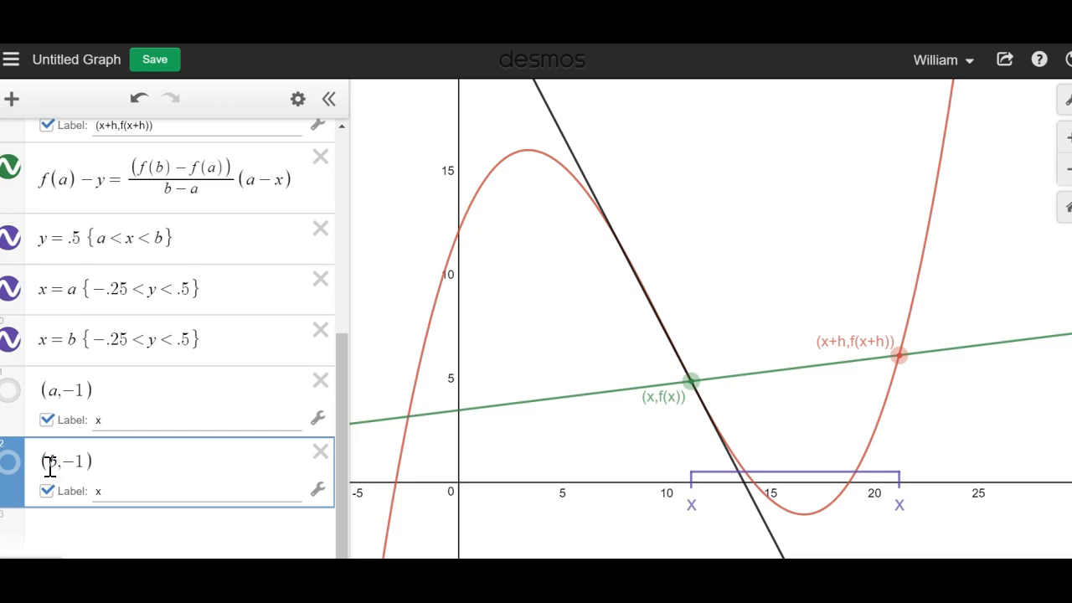
pyautogui.write('b')
pyautogui.click(112, 492)
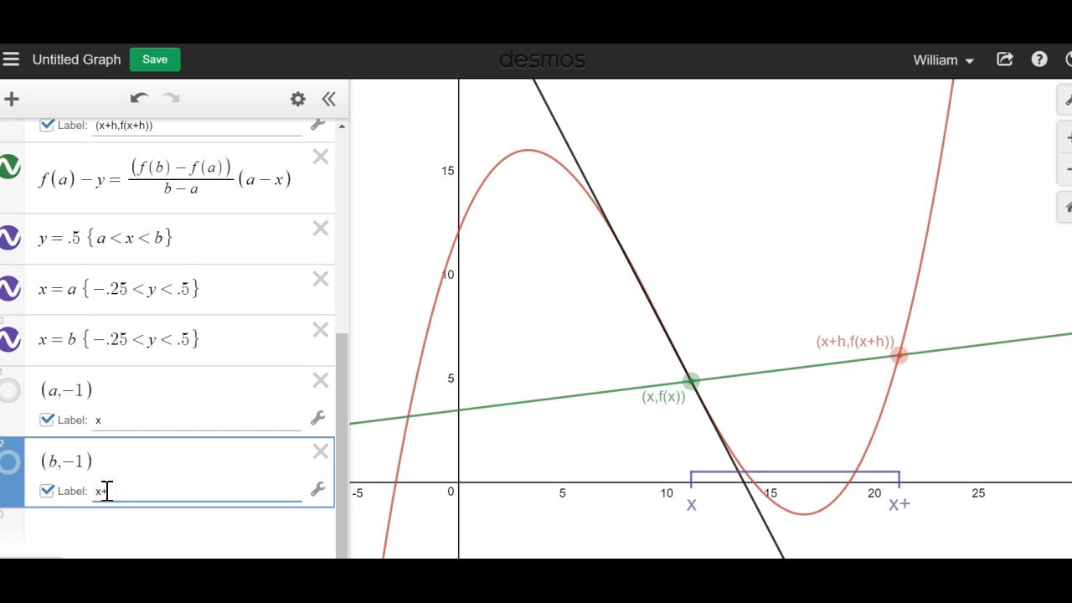
pyautogui.click(171, 534)
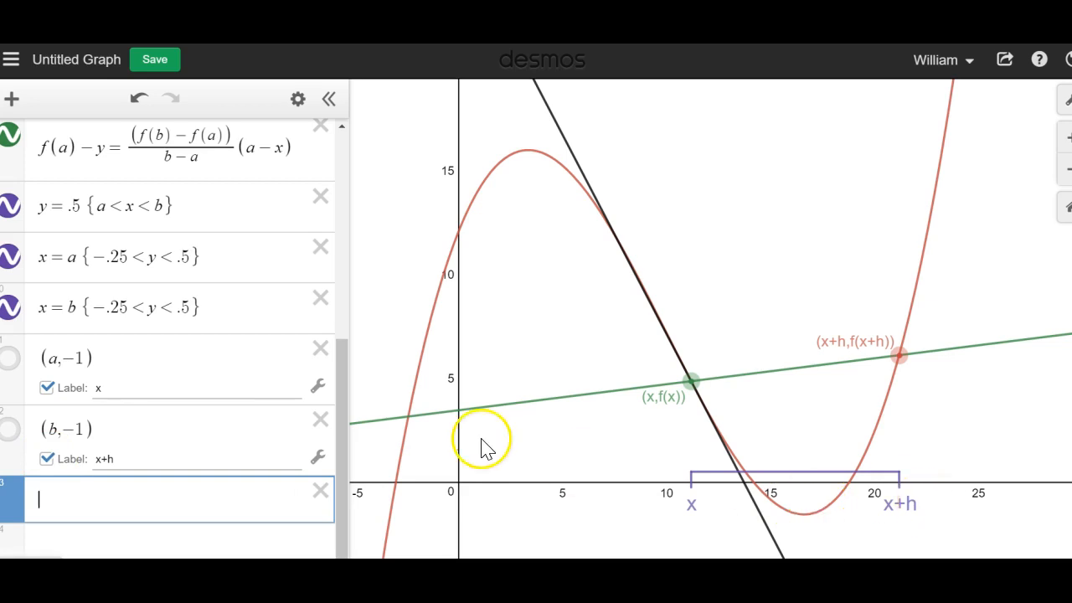
# Test the x and x+h labels by moving a to 8.5 and b to 21.7.
pyautogui.scroll(10, 156, 372)
pyautogui.rightClick(157, 374)
pyautogui.moveTo(190, 251); pyautogui.dragTo(167, 263)
pyautogui.moveTo(267, 325); pyautogui.dragTo(272, 300)
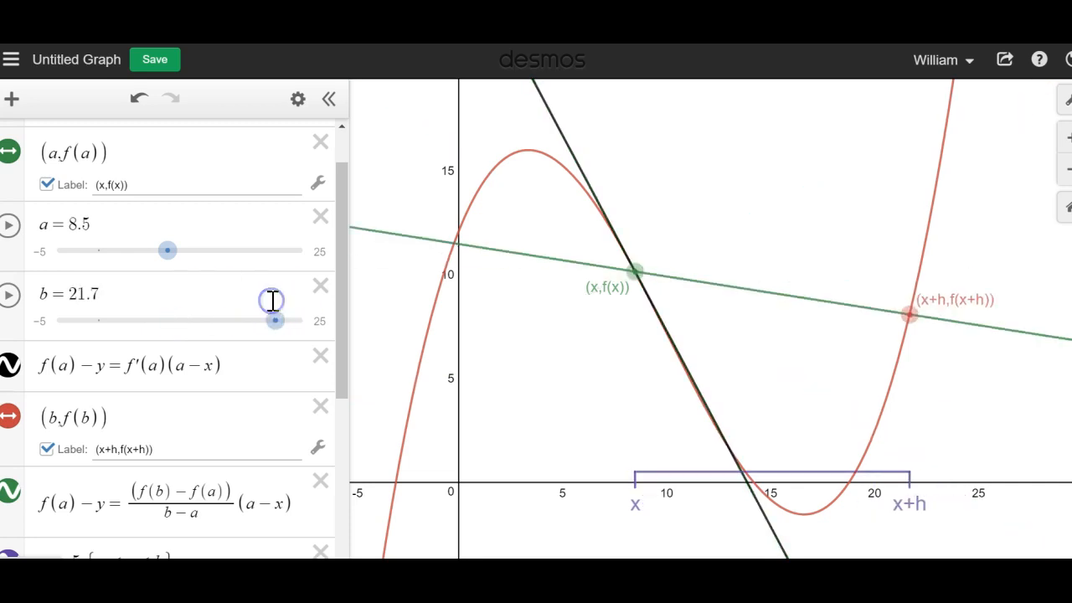
# Enter the midpoint formula (a+b)/2 in a new expression at the end of the list.
pyautogui.click(342, 327)
pyautogui.moveTo(341, 327); pyautogui.dragTo(336, 436)
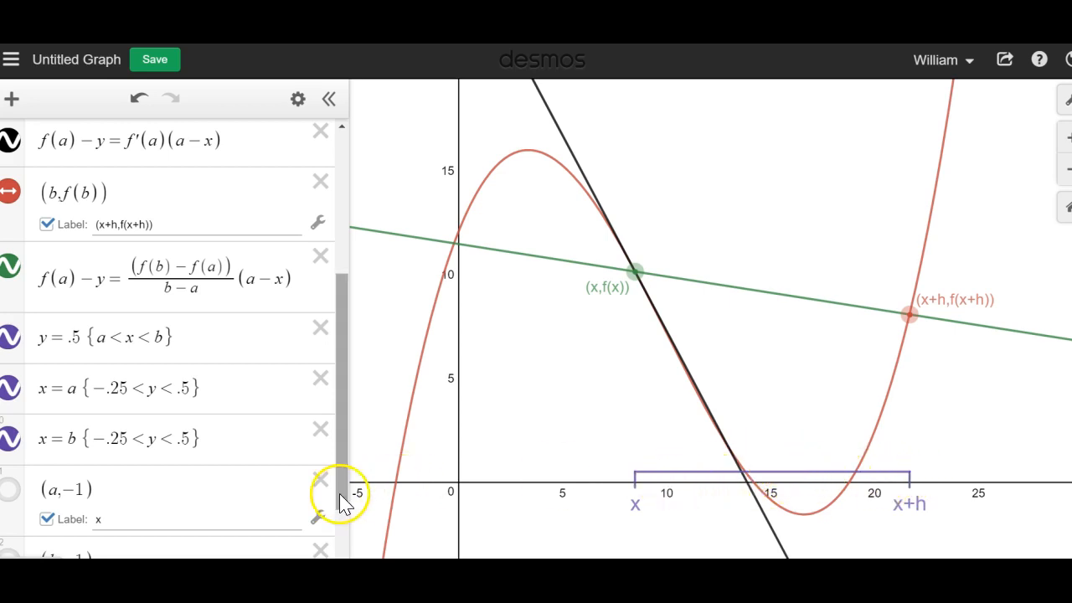
pyautogui.scroll(-3, 339, 507)
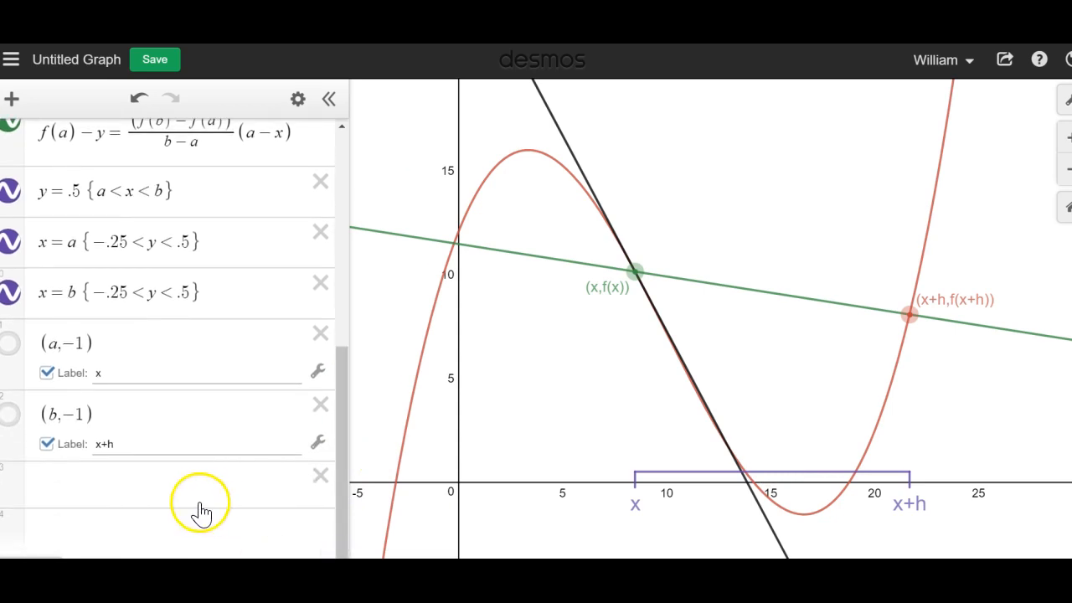
pyautogui.click(181, 483)
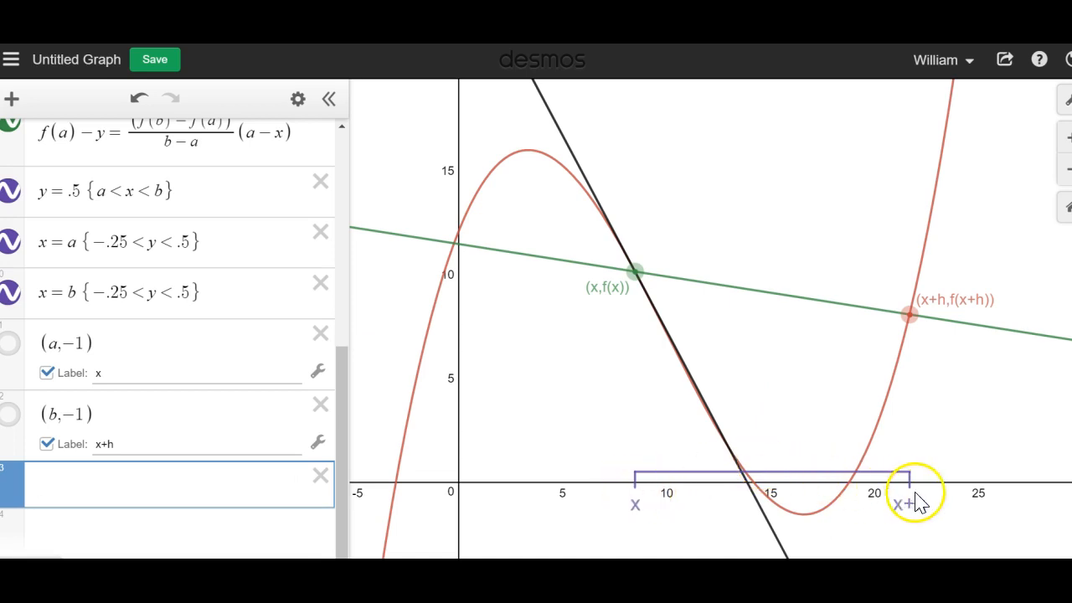
pyautogui.click(769, 460)
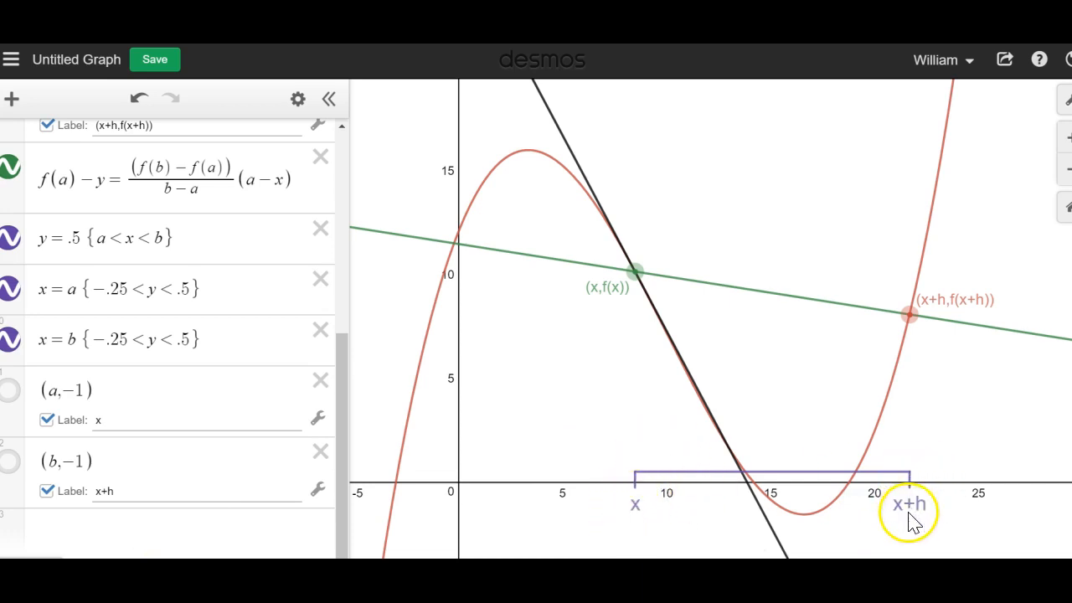
pyautogui.click(203, 526)
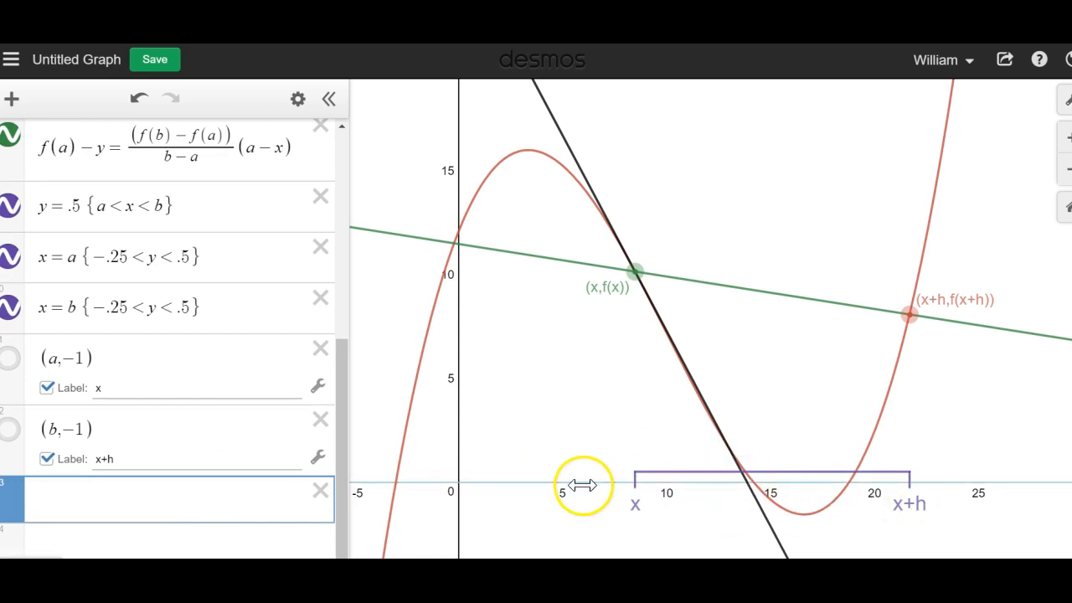
pyautogui.write('(')
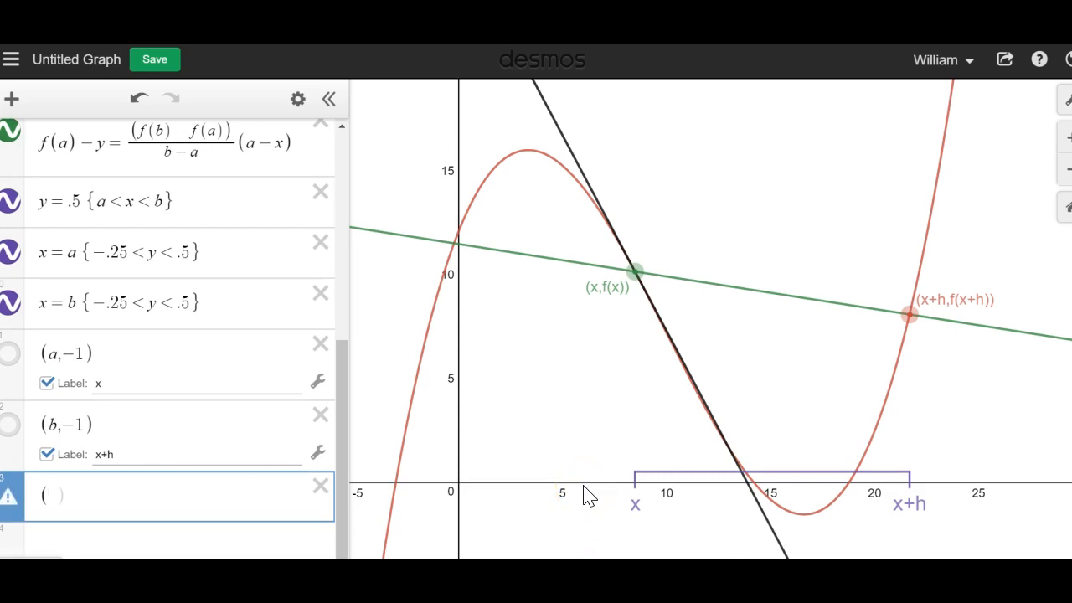
pyautogui.write('a')
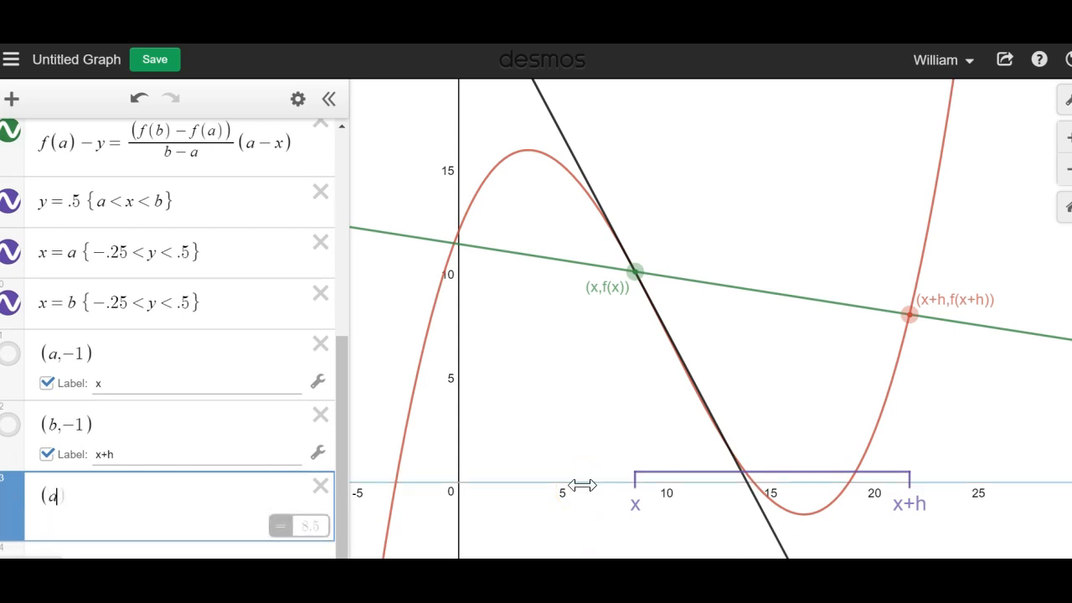
pyautogui.write('+b')
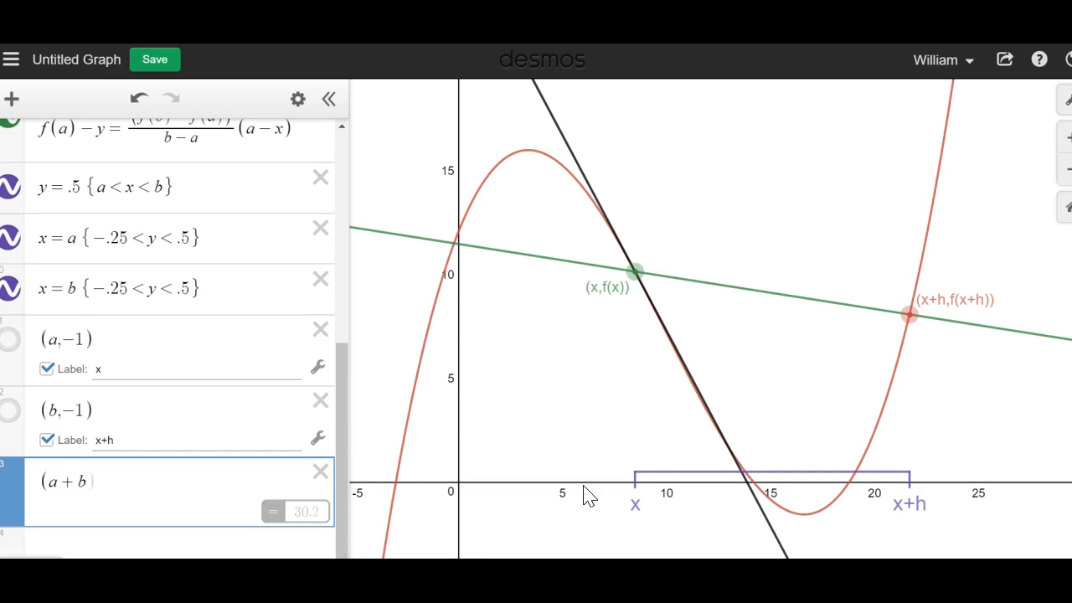
pyautogui.write('/')
pyautogui.press('BackSpace')
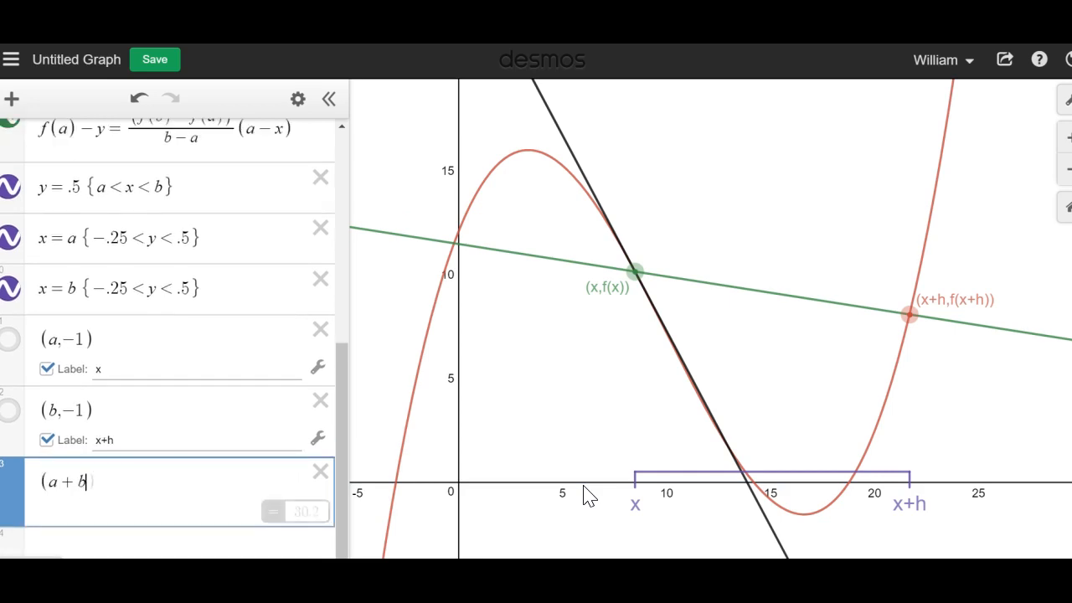
pyautogui.write(')/')
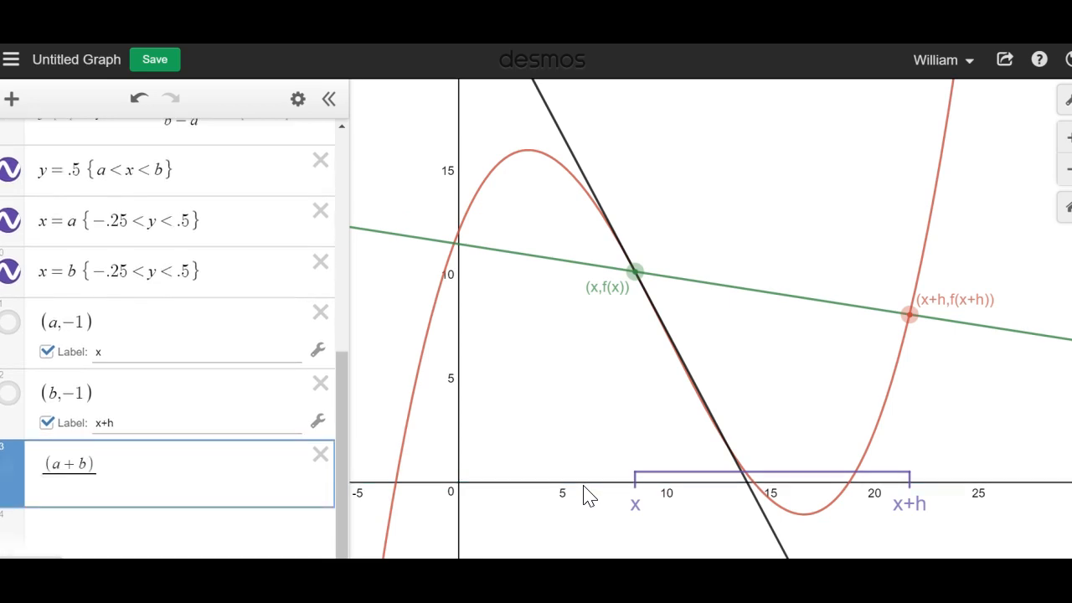
pyautogui.write('2')
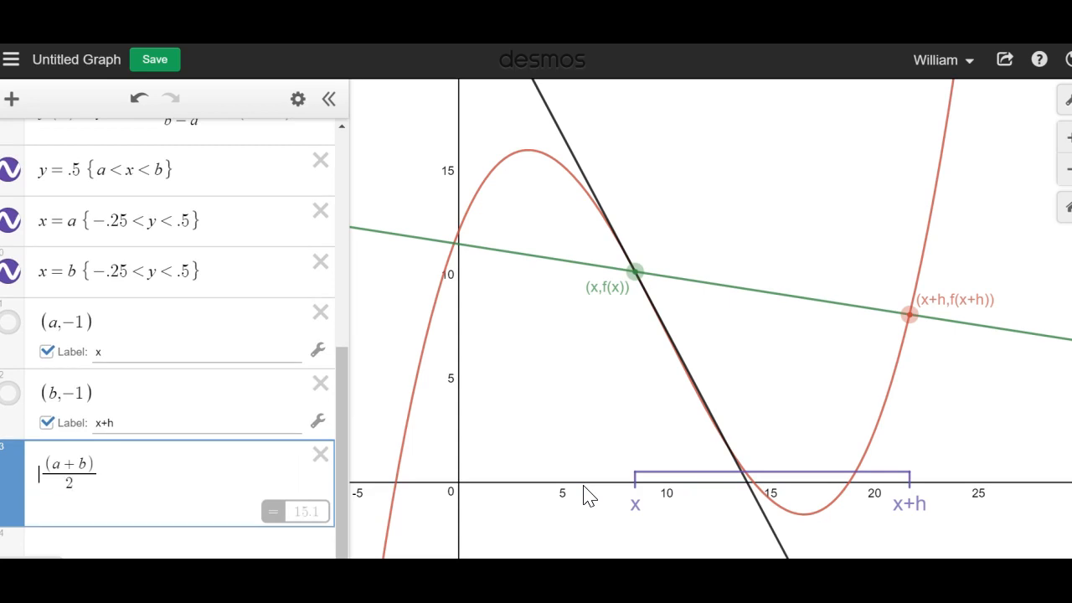
# Turn the midpoint formula into the point ((a+b)/2, 1/2) on the bracket's horizontal segment.
pyautogui.press('Home')
pyautogui.write('(')
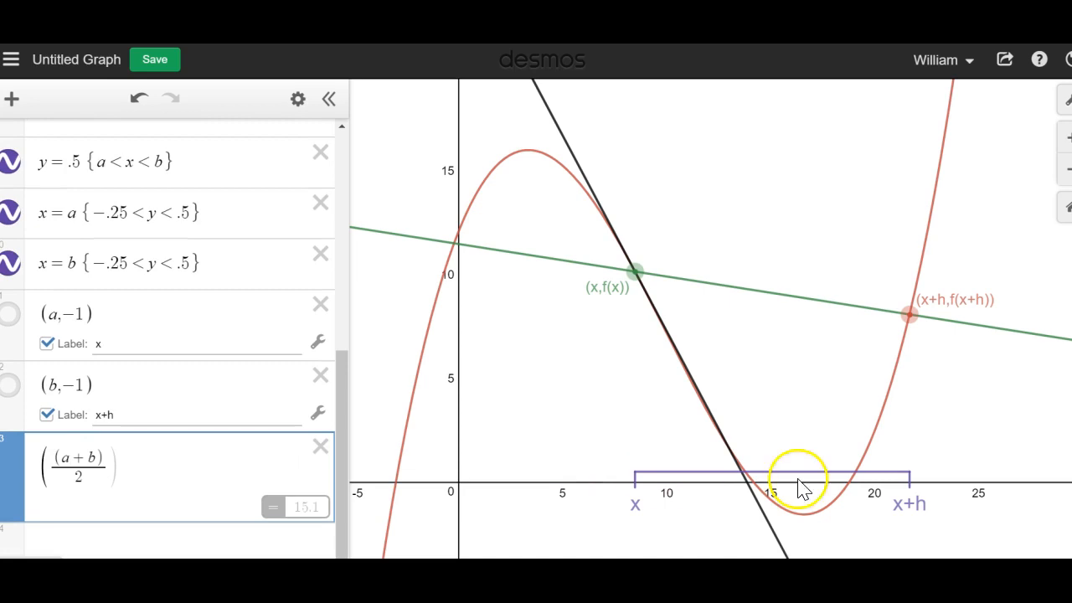
pyautogui.write(',')
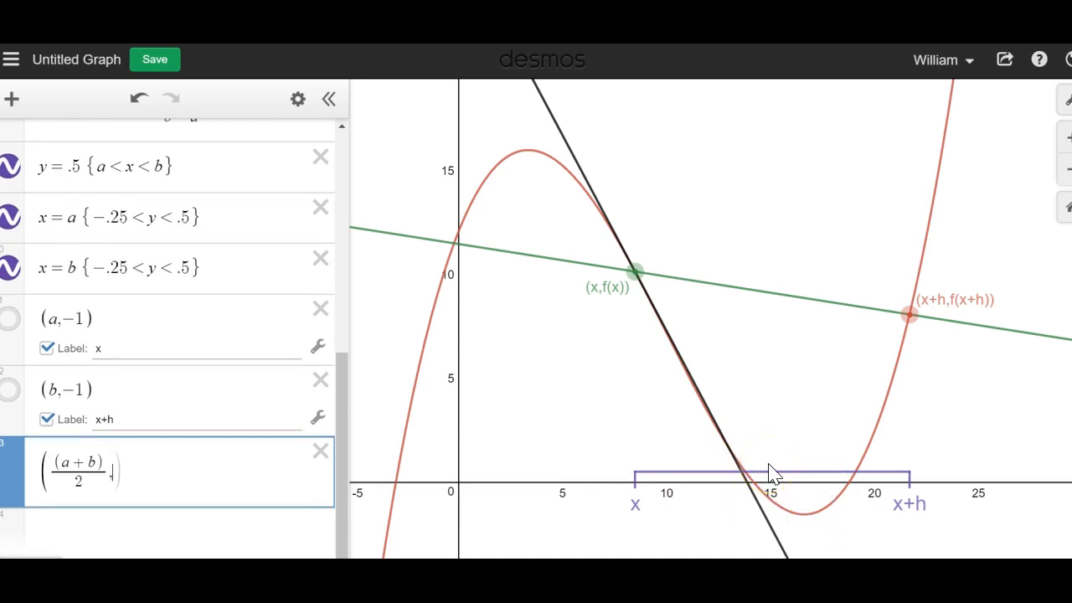
pyautogui.write('1')
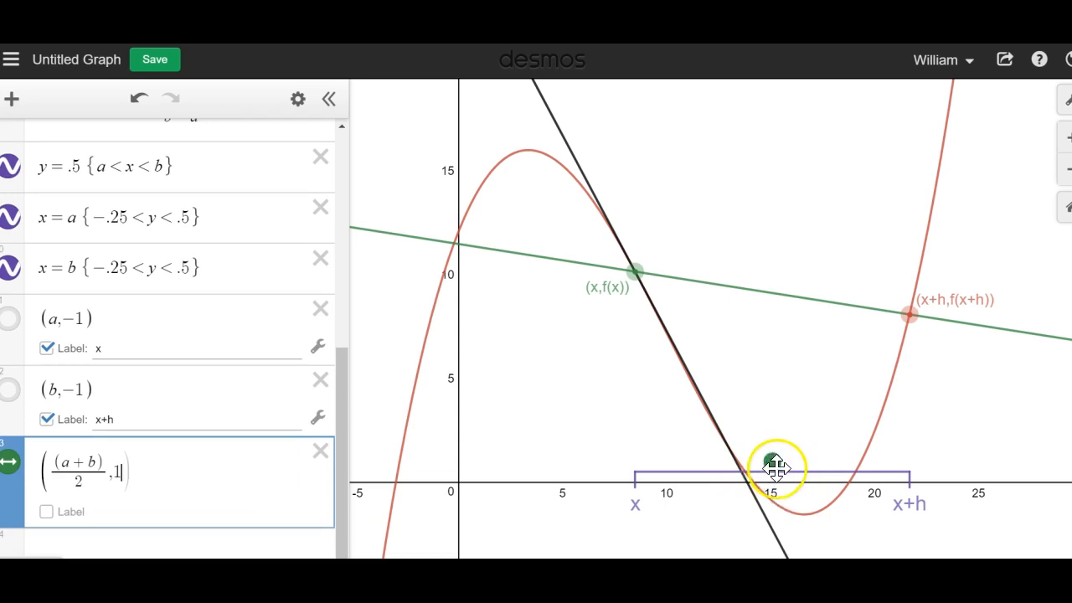
pyautogui.press('BackSpace')
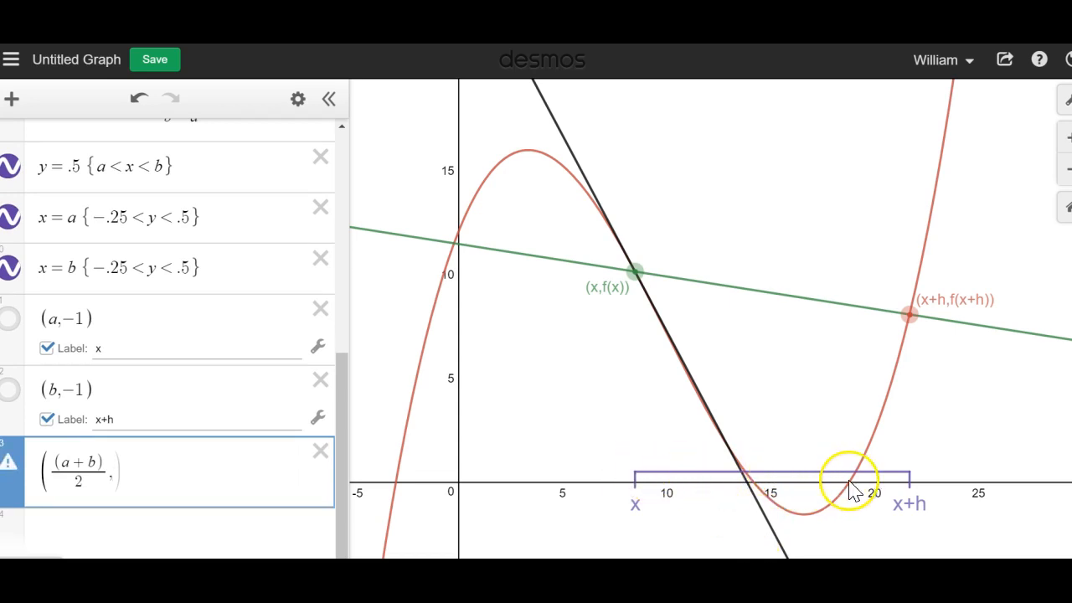
pyautogui.write('1/2')
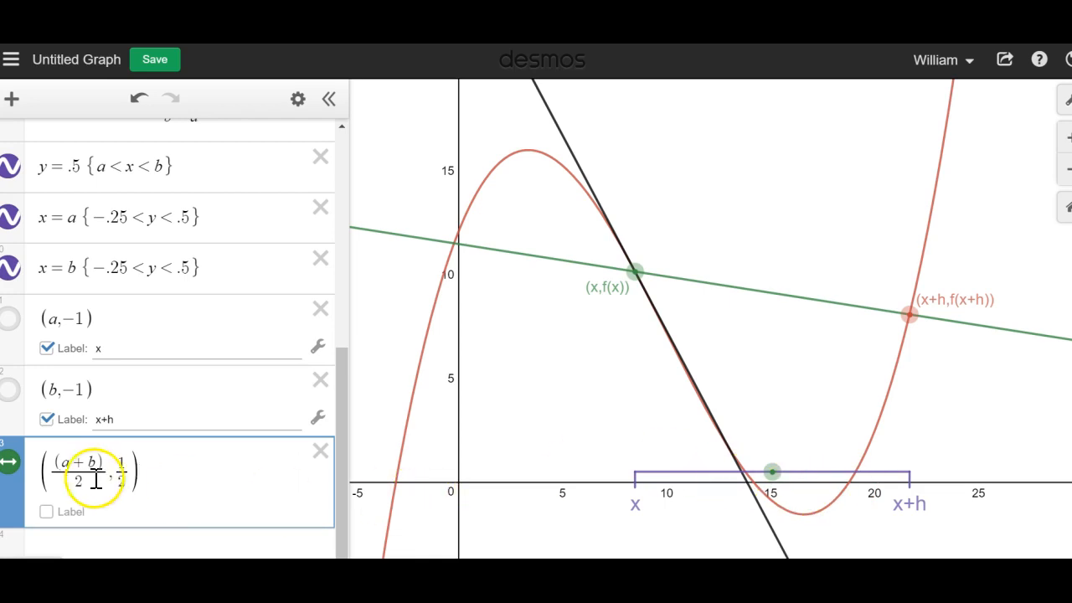
# Colour the midpoint ((a+b)/2, 1/2) purple and give it the label h.
pyautogui.click(17, 466)
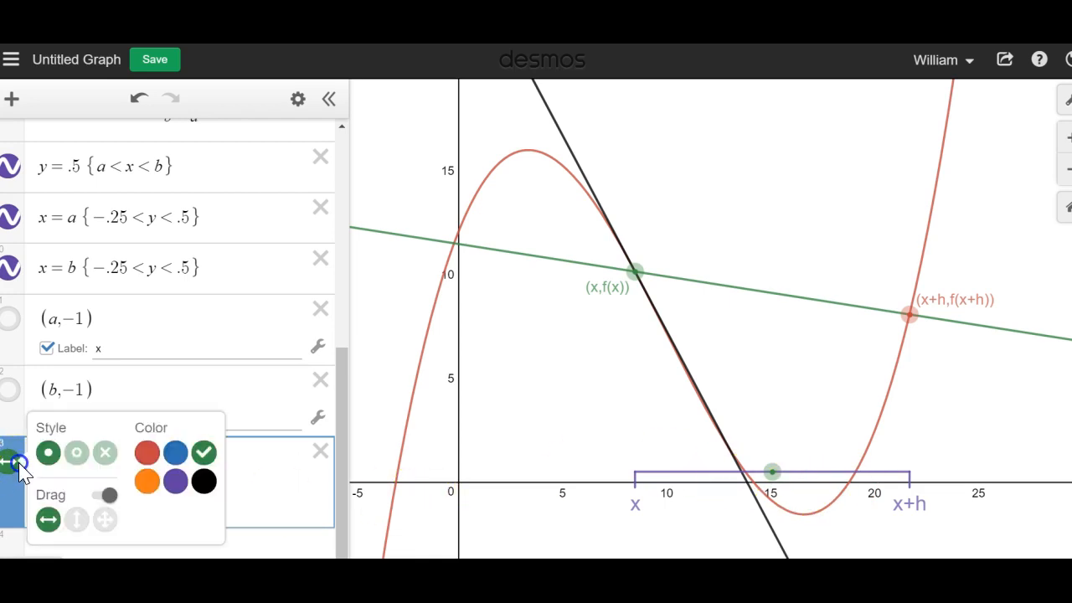
pyautogui.click(175, 481)
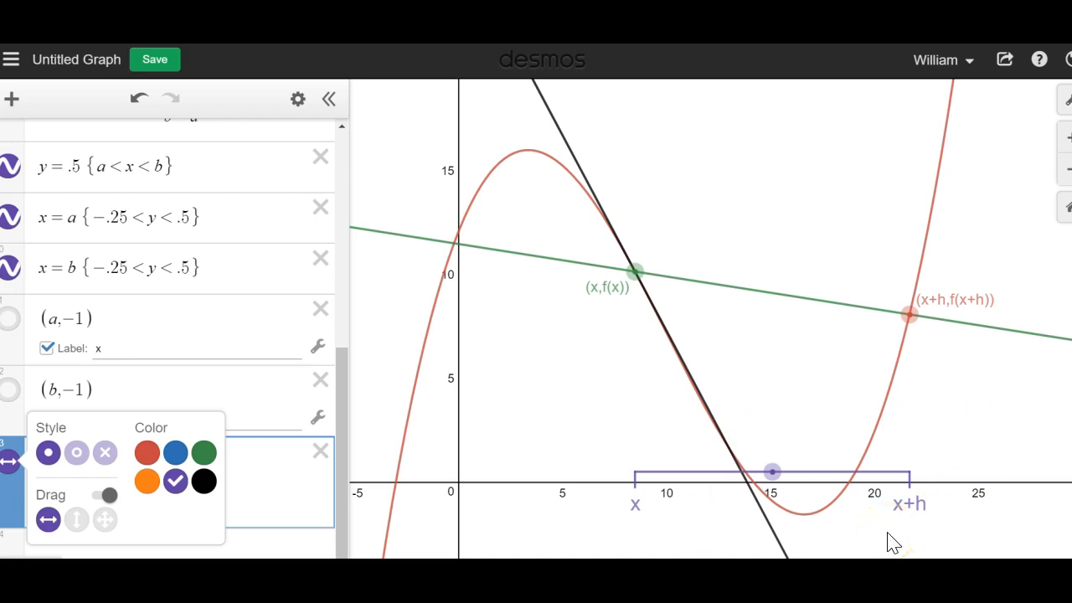
pyautogui.click(299, 505)
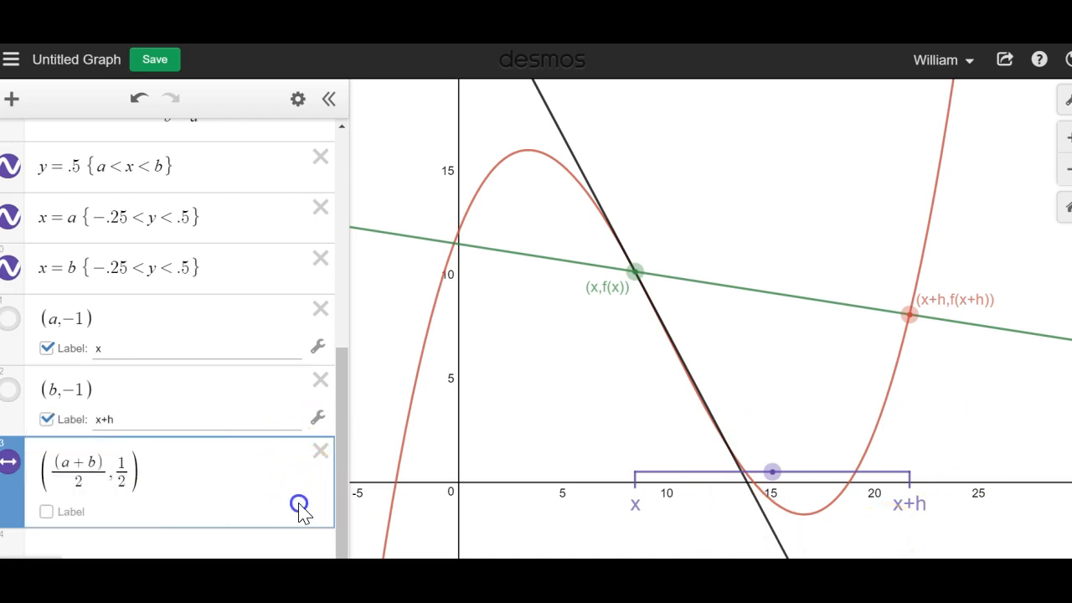
pyautogui.click(46, 511)
pyautogui.click(122, 513)
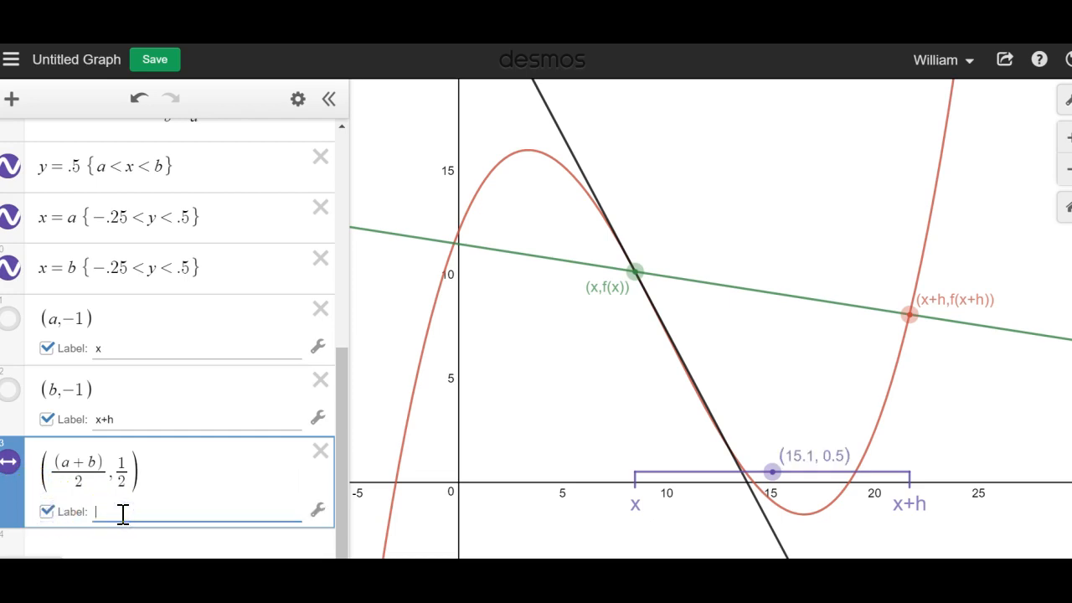
pyautogui.write('h')
# Hide the midpoint's dot and set its h label to Large font size, positioned above the bracket.
pyautogui.click(12, 463)
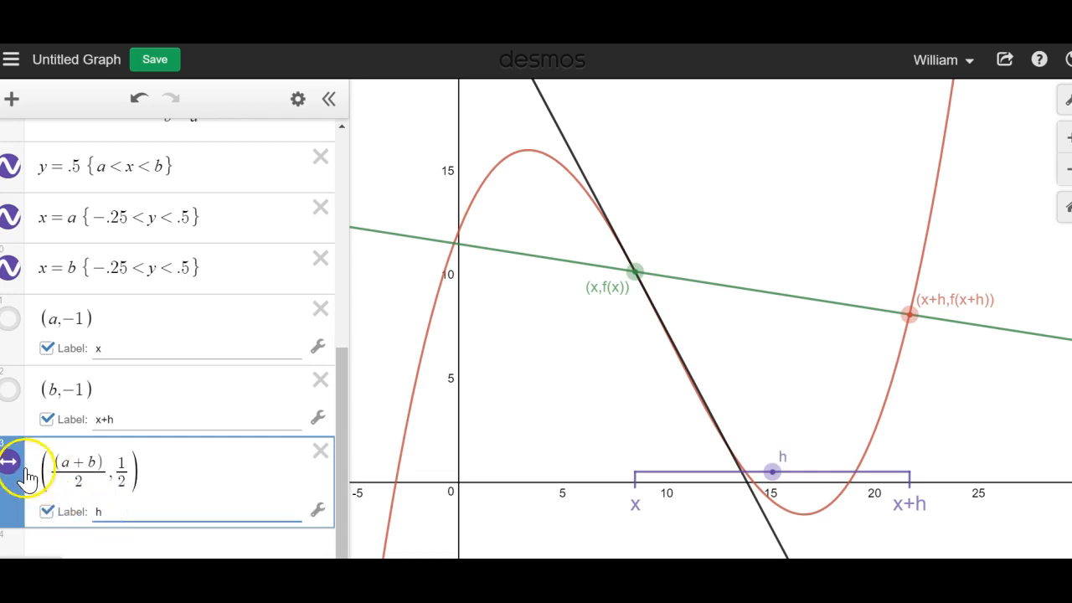
pyautogui.click(91, 471)
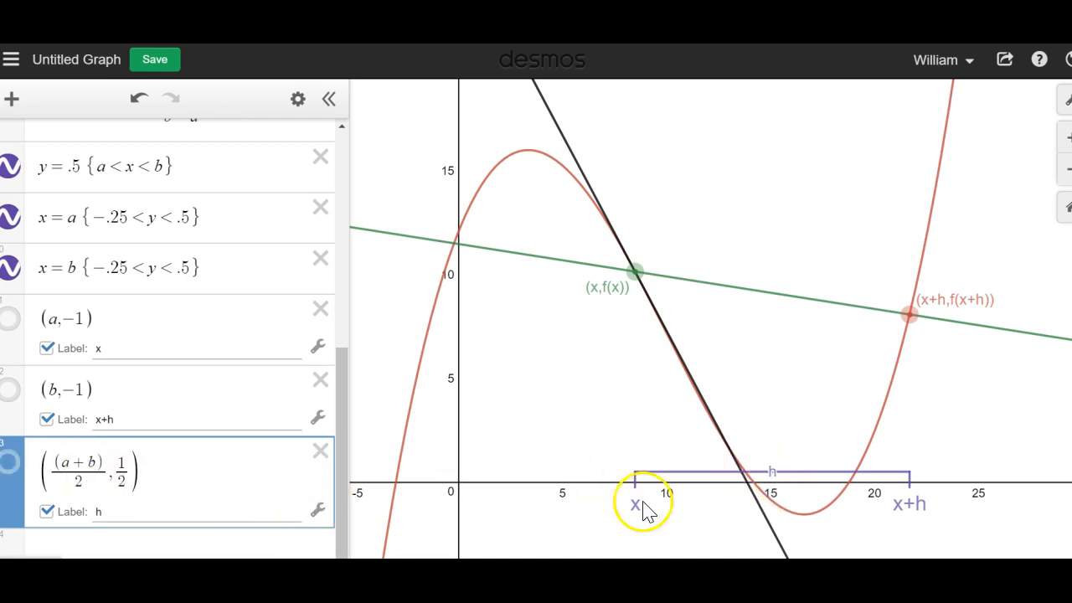
pyautogui.click(318, 513)
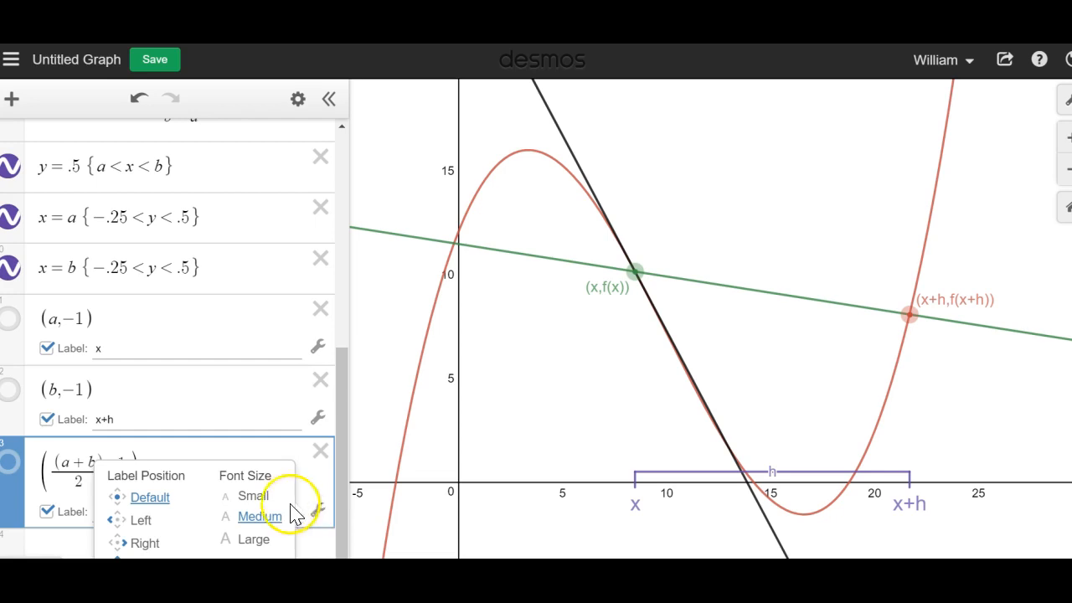
pyautogui.click(242, 540)
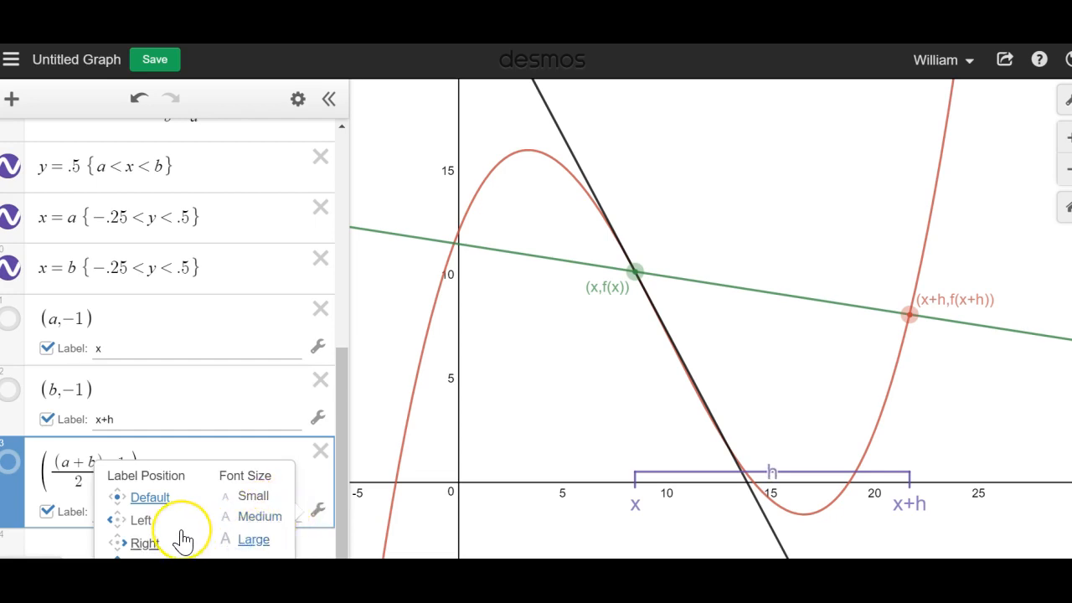
pyautogui.scroll(-1, 179, 538)
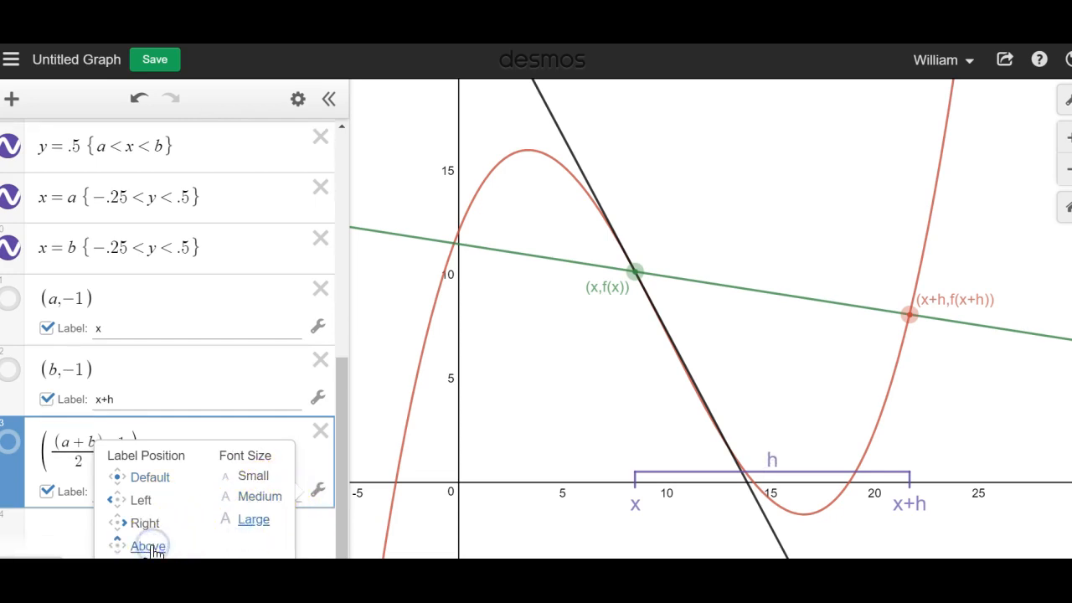
pyautogui.click(318, 537)
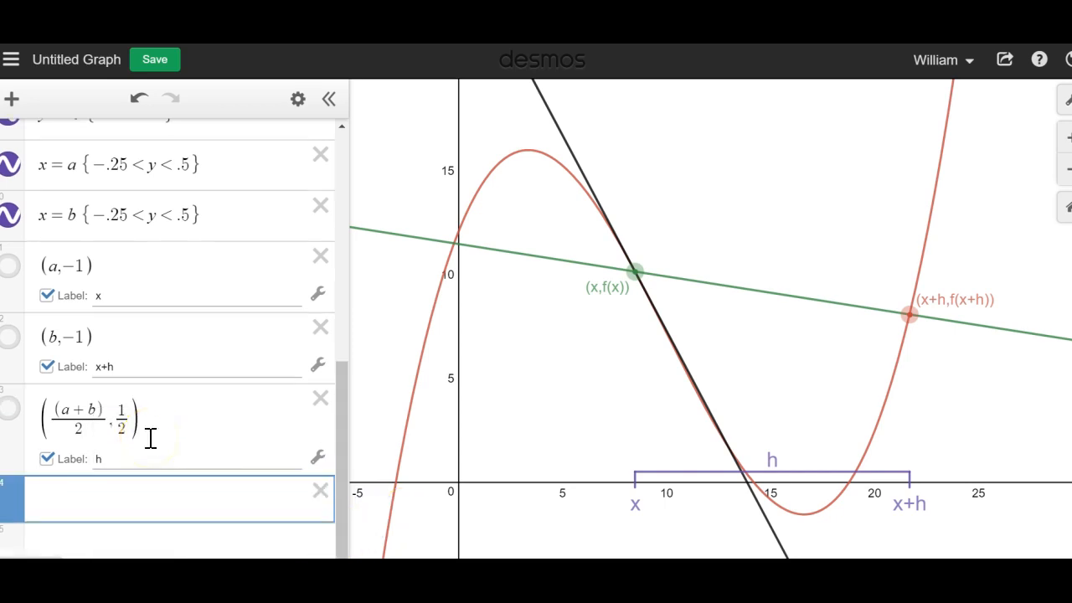
# Test the h label on the bracket by moving a to 8.4 and b to 20.8.
pyautogui.scroll(10, 151, 438)
pyautogui.click(170, 276)
pyautogui.moveTo(150, 283); pyautogui.dragTo(171, 292)
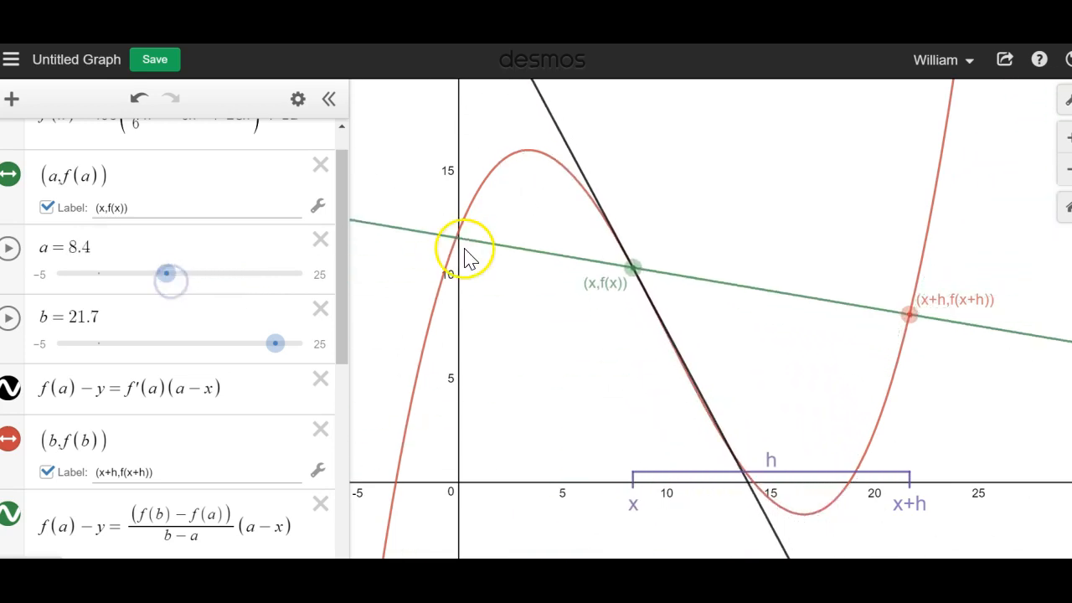
pyautogui.moveTo(275, 347)
pyautogui.mouseDown()
pyautogui.moveTo(173, 346)
pyautogui.moveTo(265, 346)
pyautogui.moveTo(270, 359)
pyautogui.mouseUp()
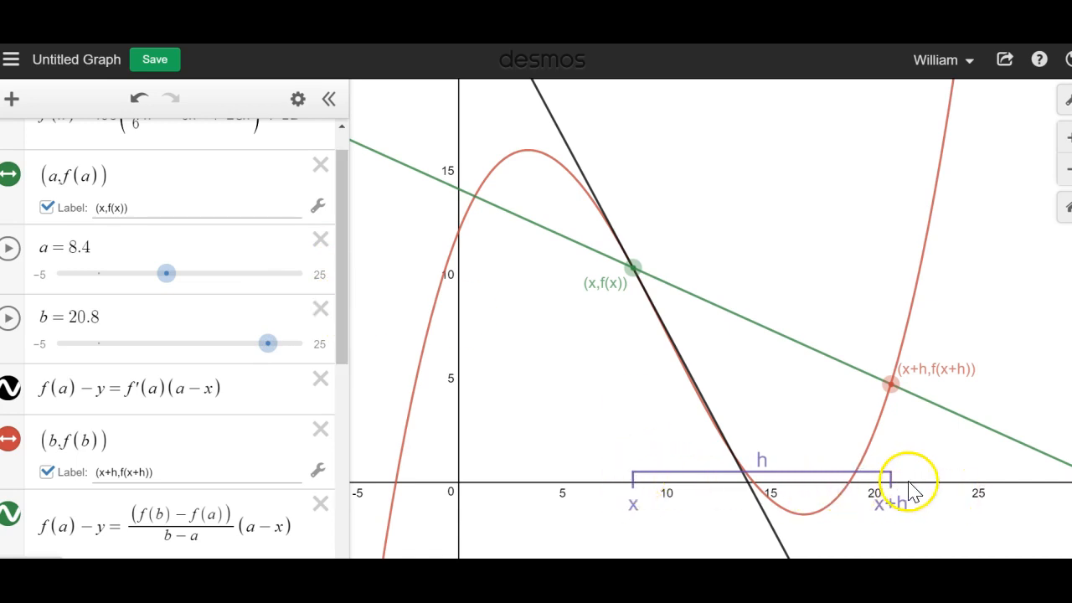
# Enter the difference b-a in a new expression at the end of the list.
pyautogui.moveTo(343, 354); pyautogui.dragTo(343, 557)
pyautogui.click(169, 485)
pyautogui.click(169, 486)
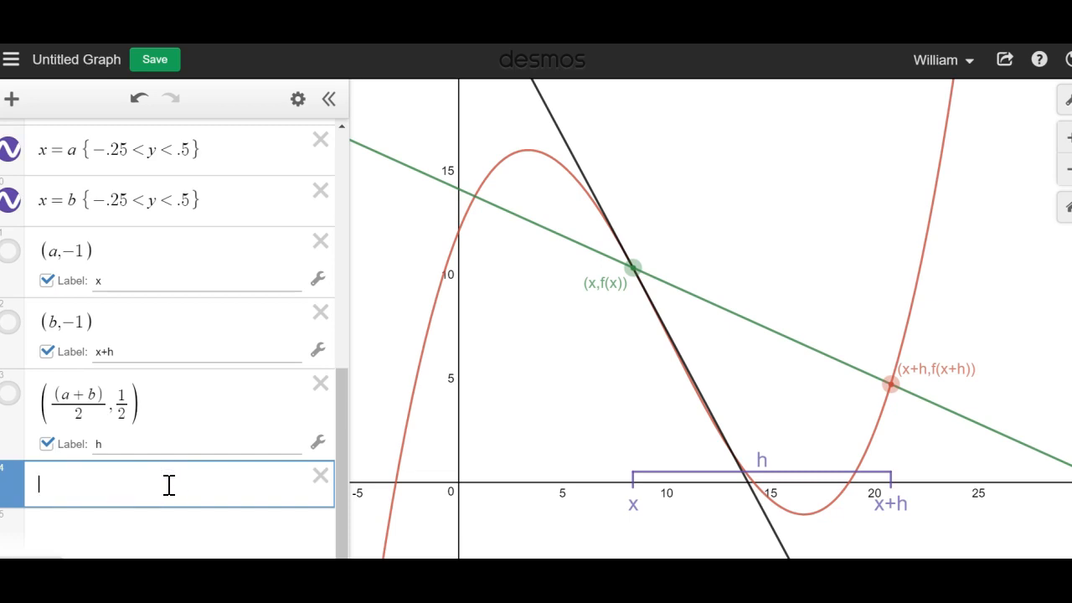
pyautogui.write('b-a')
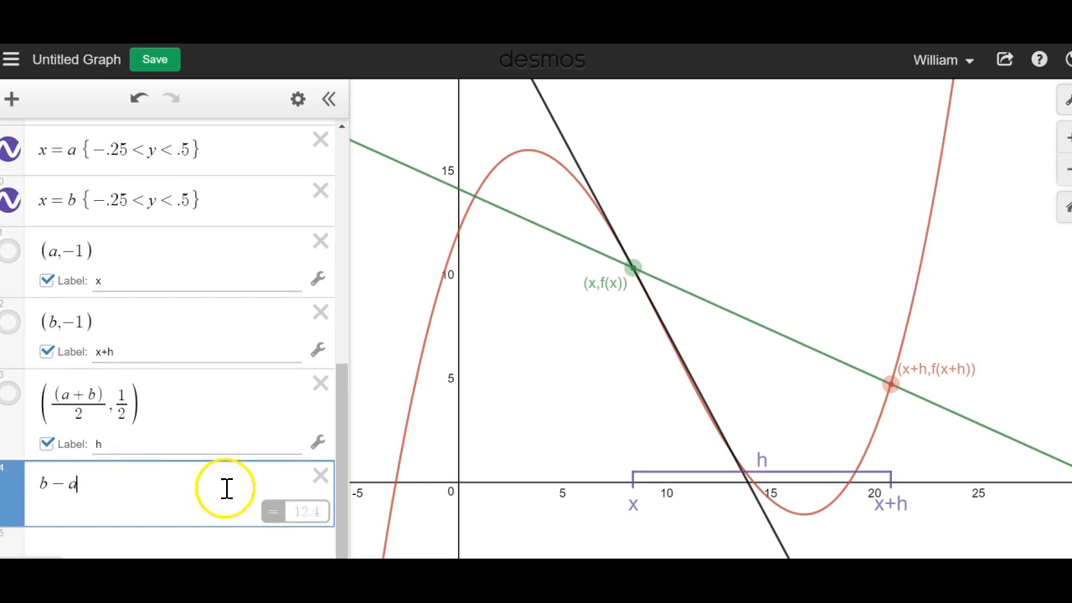
pyautogui.click(262, 549)
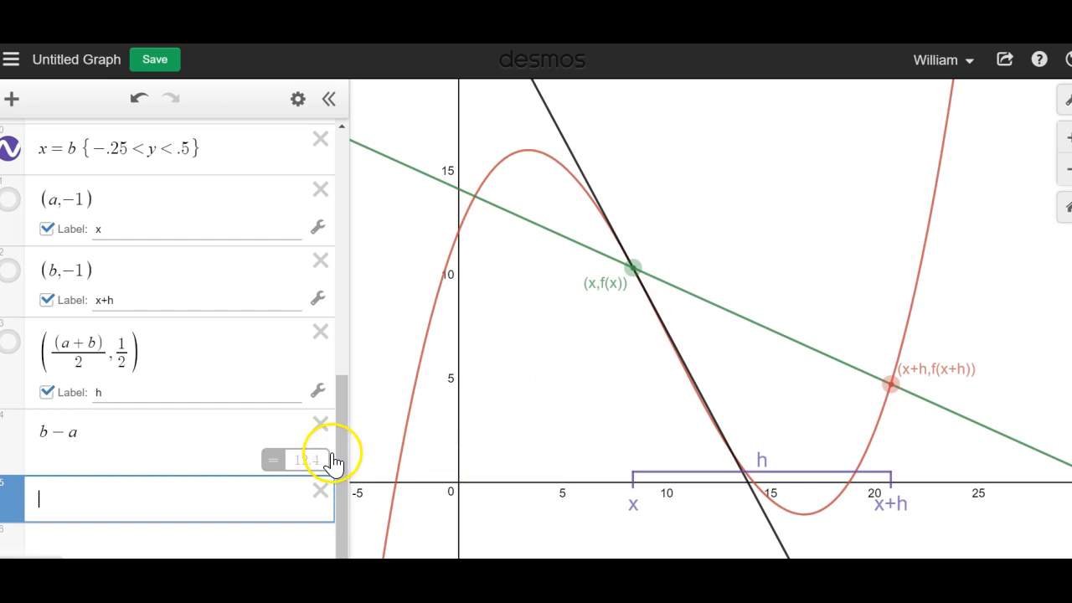
# Set a to 8.8 and move the b-a expression directly below the b slider.
pyautogui.moveTo(343, 463); pyautogui.dragTo(296, 235)
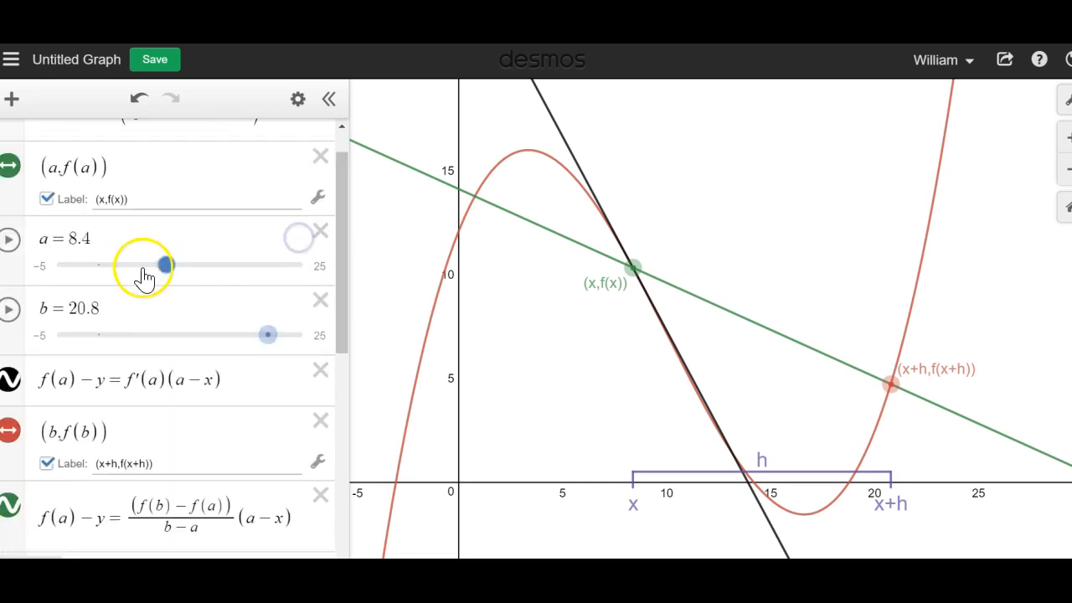
pyautogui.moveTo(180, 266)
pyautogui.mouseDown()
pyautogui.moveTo(214, 266)
pyautogui.moveTo(170, 267)
pyautogui.mouseUp()
pyautogui.moveTo(343, 349); pyautogui.dragTo(334, 574)
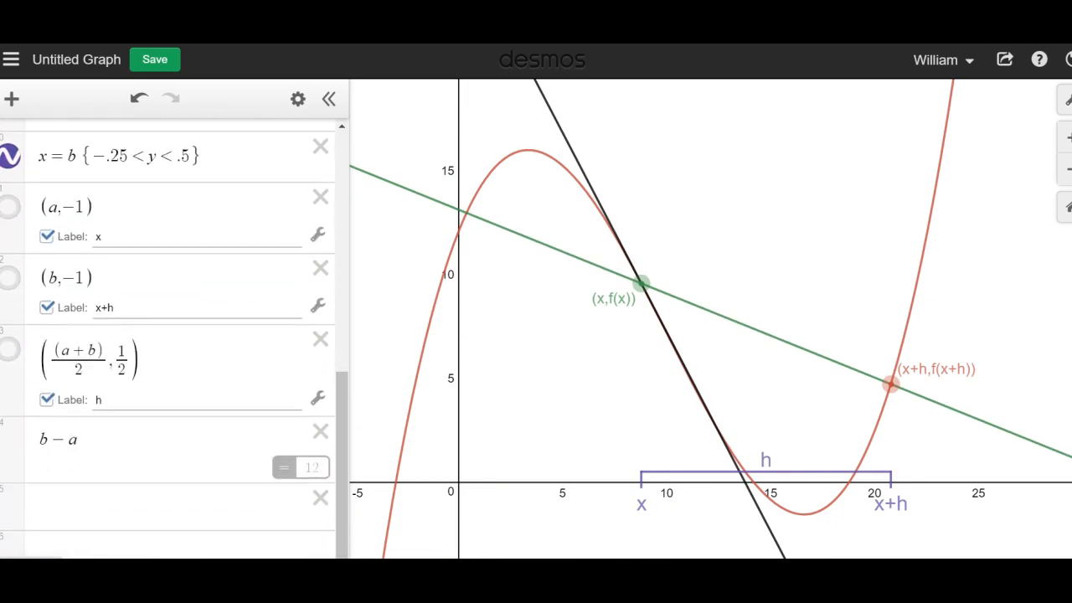
pyautogui.moveTo(15, 458); pyautogui.dragTo(18, 432)
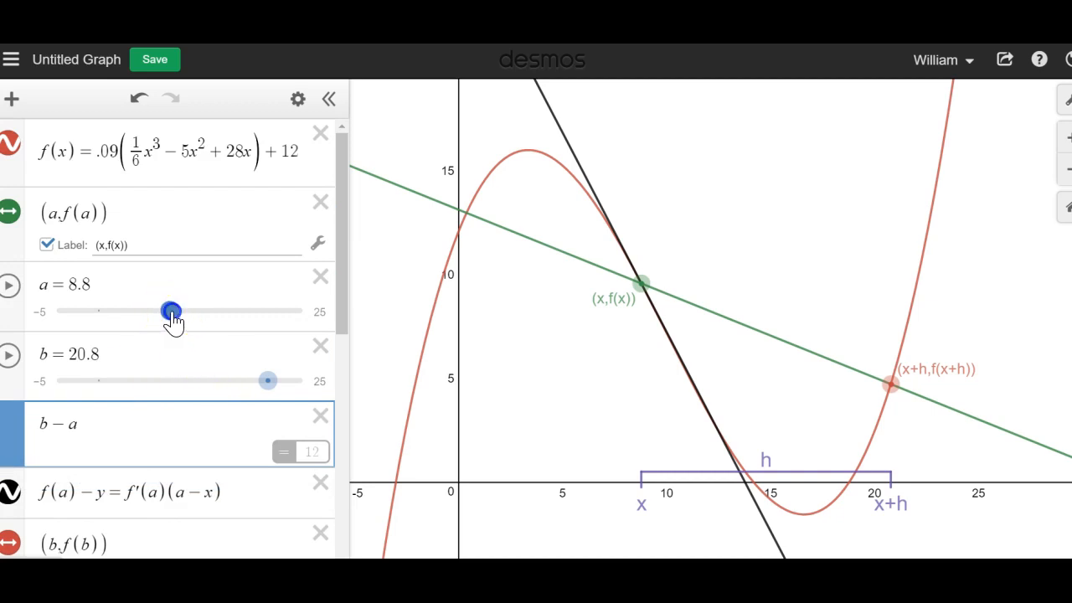
# Test the b-a value by moving a to 9.6, then b to 9.6 and on to 18.3.
pyautogui.moveTo(171, 311)
pyautogui.mouseDown()
pyautogui.moveTo(159, 319)
pyautogui.moveTo(177, 311)
pyautogui.mouseUp()
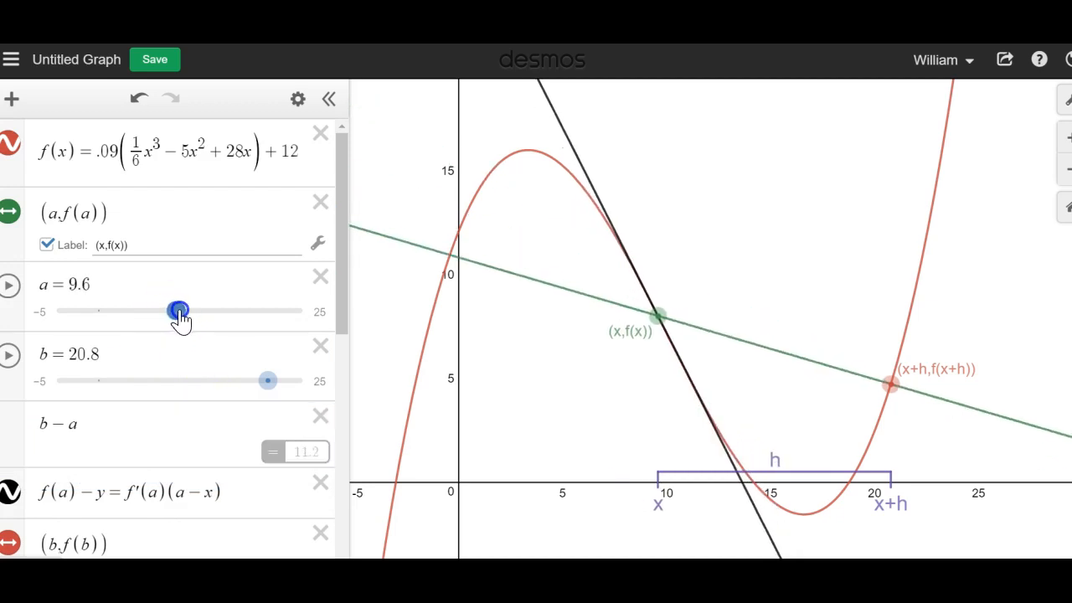
pyautogui.moveTo(262, 385); pyautogui.dragTo(179, 380)
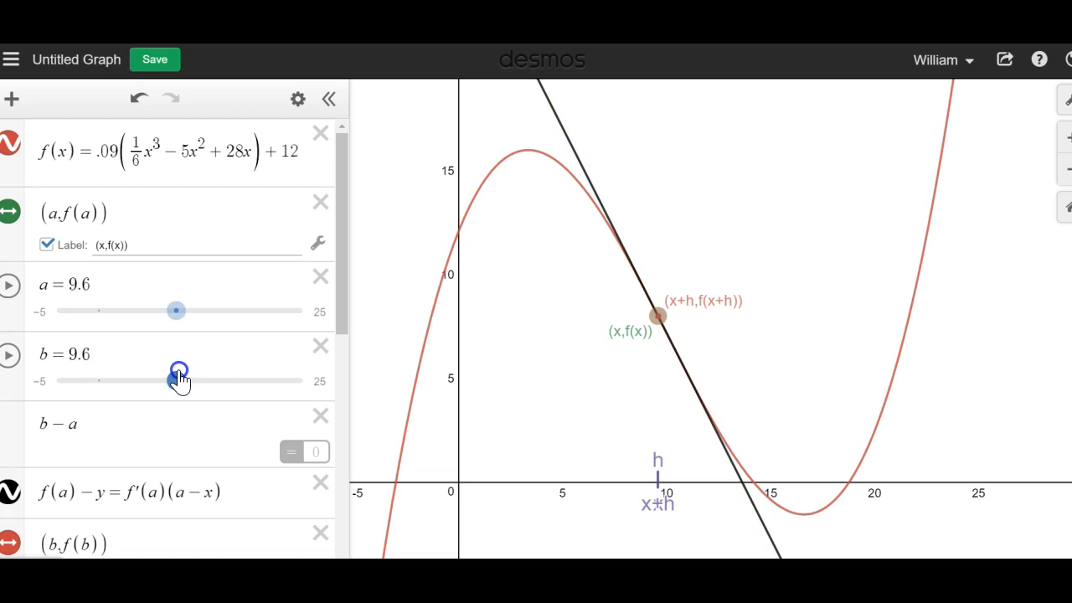
pyautogui.moveTo(179, 380); pyautogui.dragTo(251, 390)
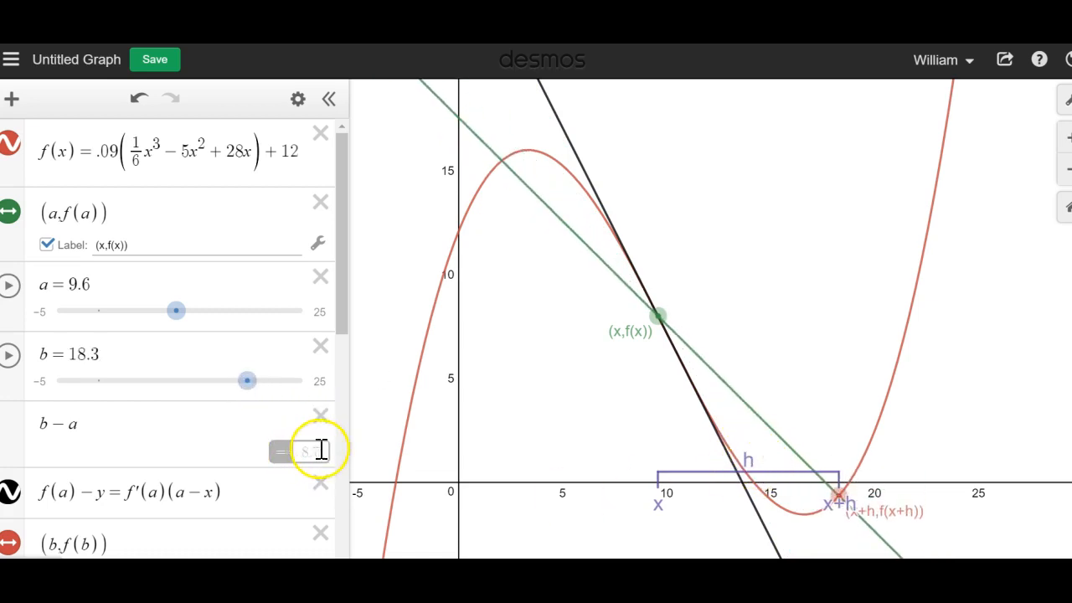
# Define the difference as h=b-a and test a negative h by moving b to 5.2.
pyautogui.click(41, 422)
pyautogui.write('h=')
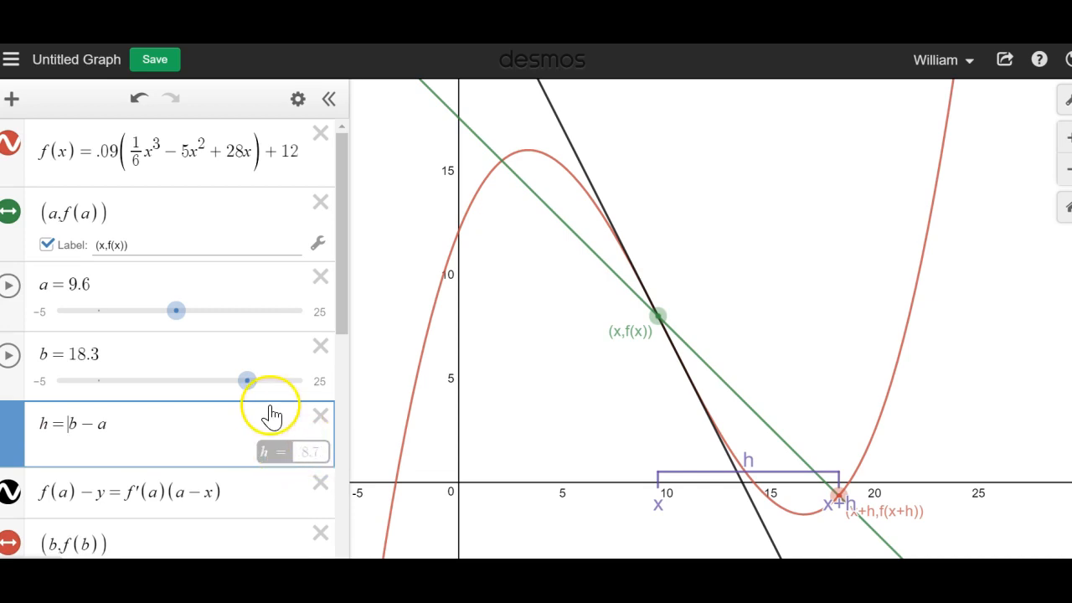
pyautogui.moveTo(249, 386)
pyautogui.mouseDown()
pyautogui.moveTo(118, 390)
pyautogui.moveTo(198, 389)
pyautogui.moveTo(126, 392)
pyautogui.moveTo(144, 393)
pyautogui.mouseUp()
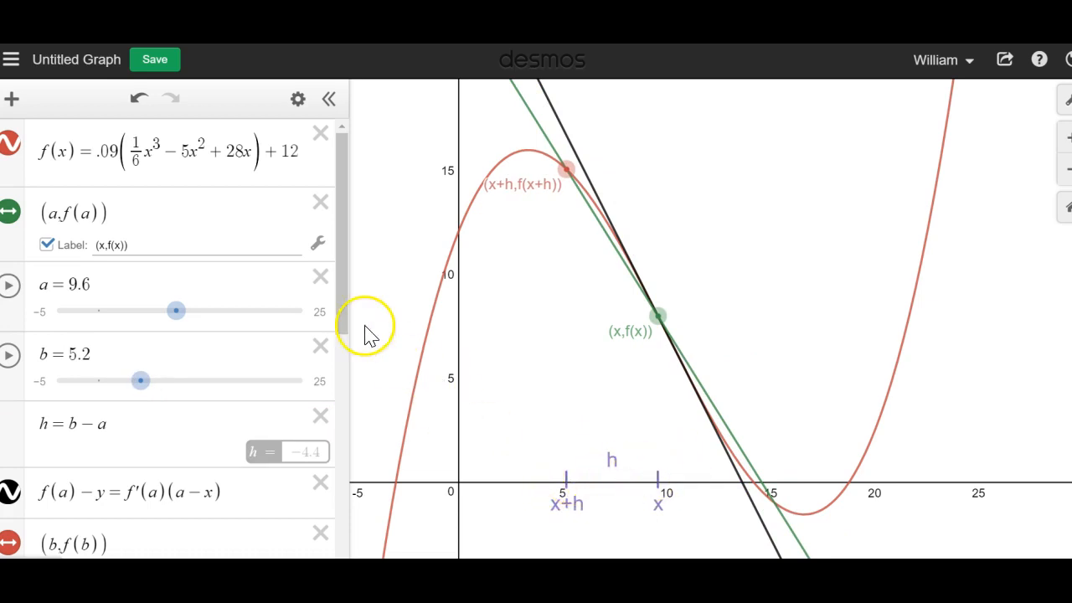
# Duplicate the bracket segment y=.5{a<x<b} and change the copy's restriction to {b<x<a}.
pyautogui.moveTo(342, 316); pyautogui.dragTo(316, 520)
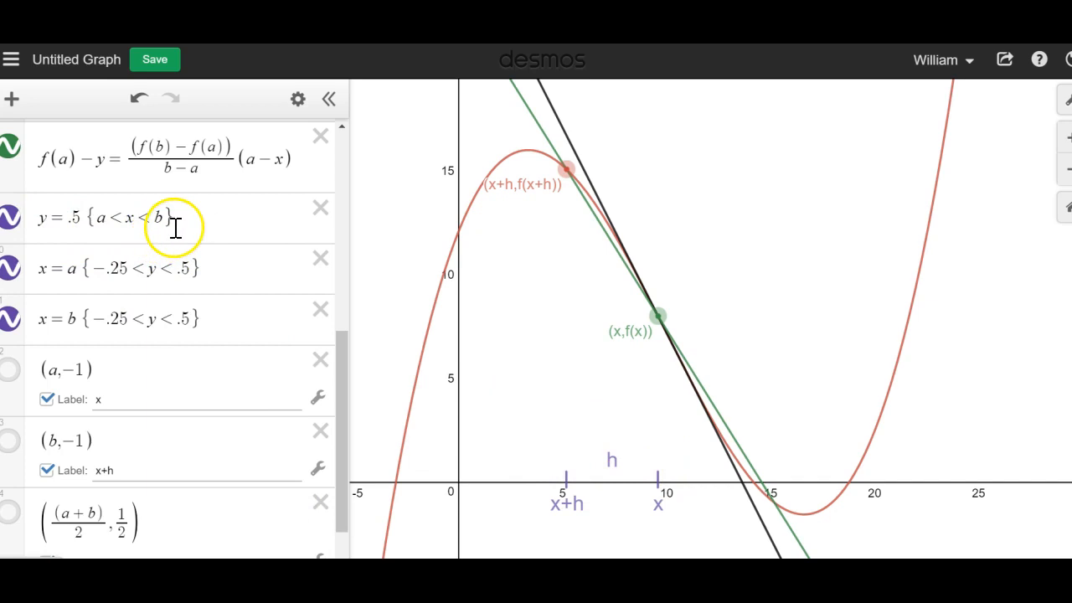
pyautogui.click(298, 99)
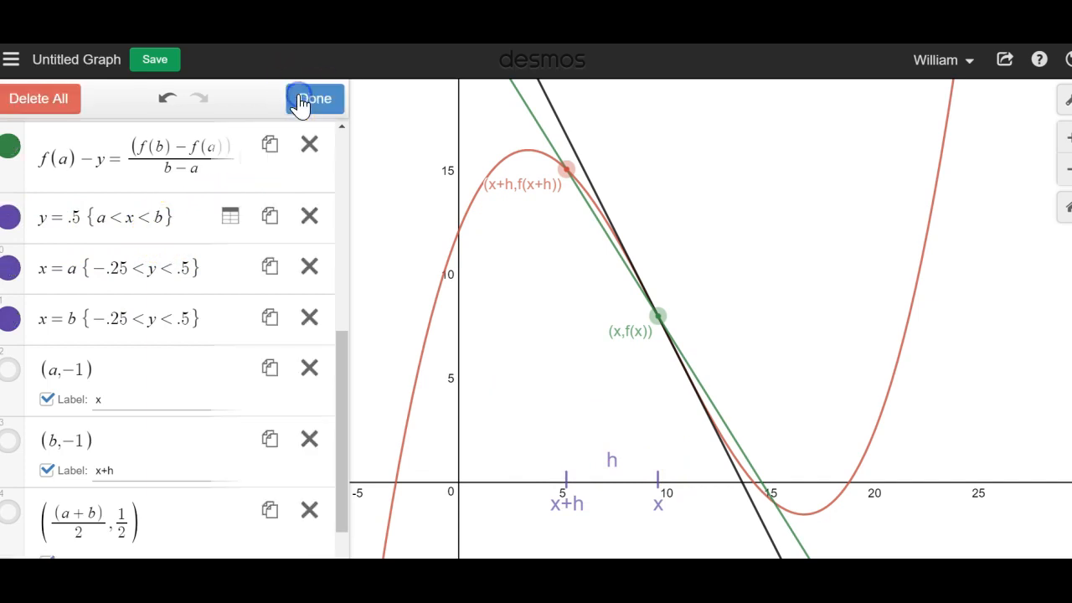
pyautogui.click(272, 222)
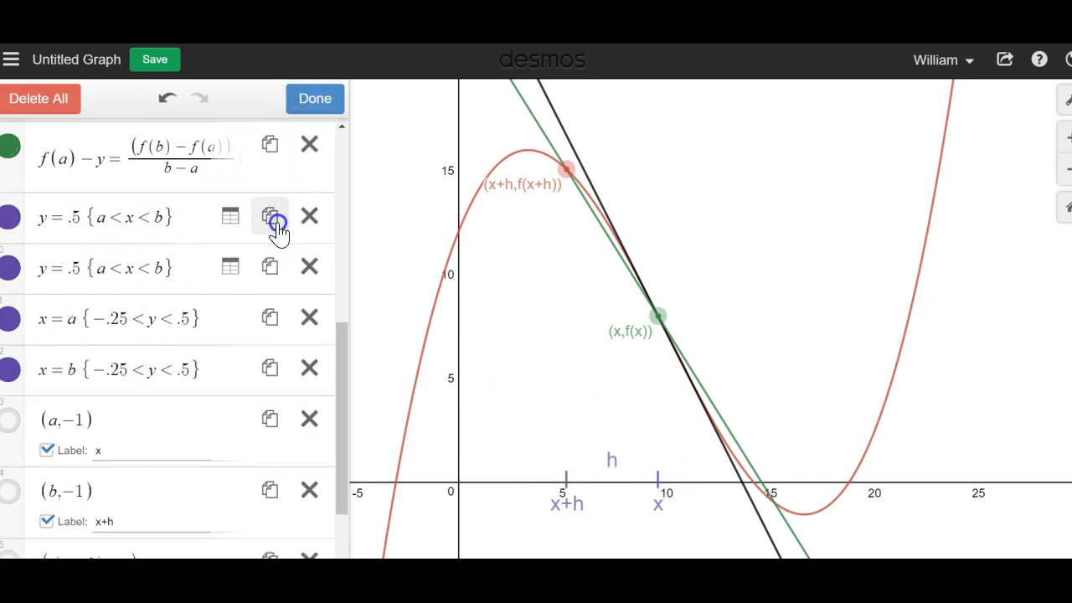
pyautogui.click(180, 272)
pyautogui.click(110, 272)
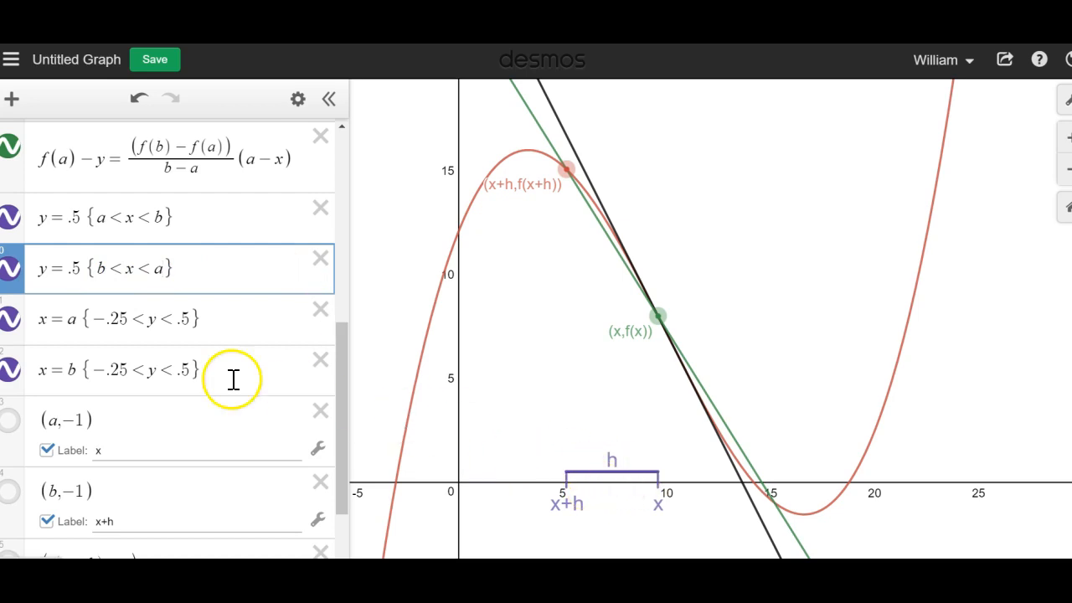
# Colour the y=.5{b<x<a} segment red.
pyautogui.click(17, 273)
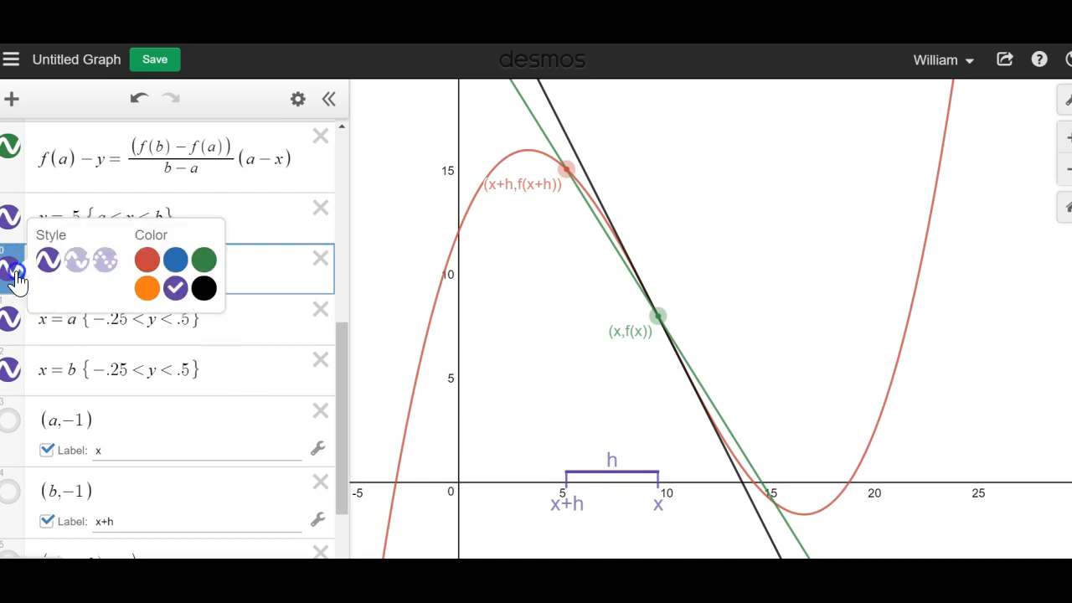
pyautogui.click(142, 263)
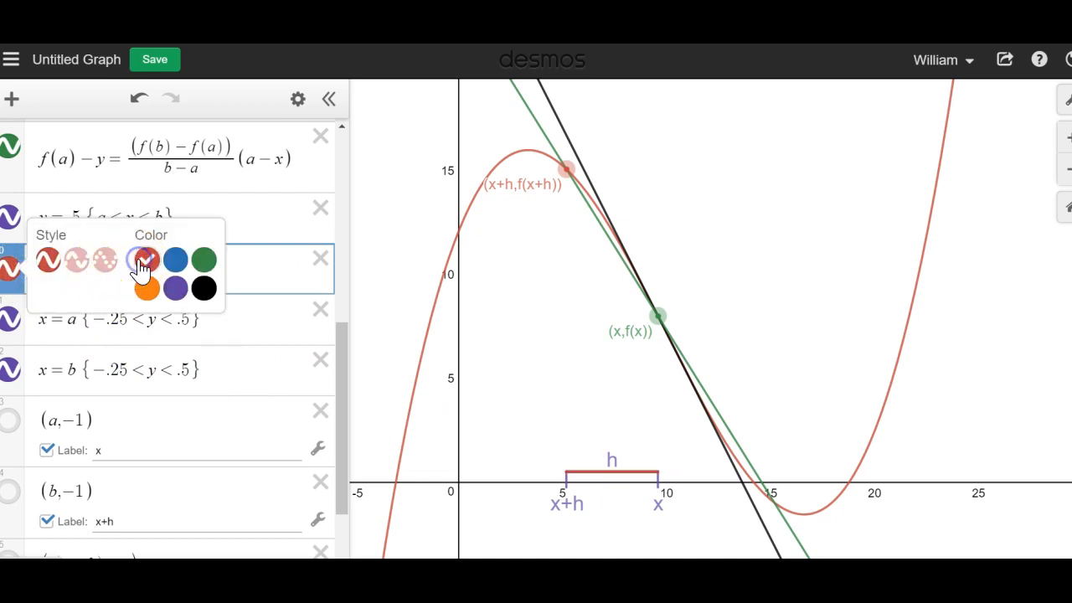
pyautogui.click(254, 382)
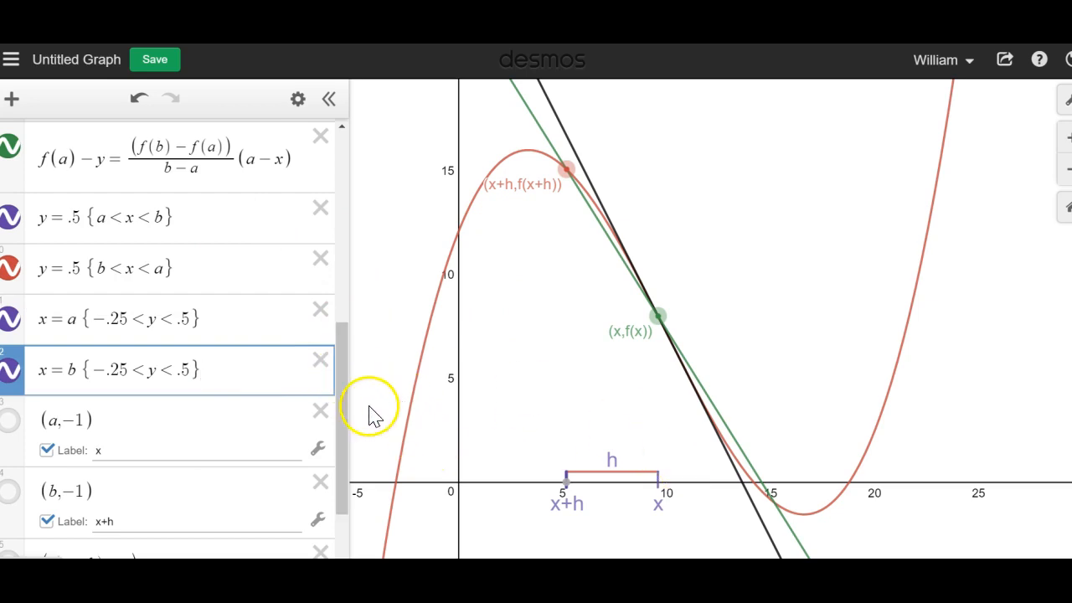
# Test the bracket for negative and positive h by moving a to 10.1 and b to 24.5.
pyautogui.moveTo(342, 408); pyautogui.dragTo(298, 247)
pyautogui.moveTo(181, 255)
pyautogui.mouseDown()
pyautogui.moveTo(218, 252)
pyautogui.moveTo(184, 253)
pyautogui.mouseUp()
pyautogui.click(139, 327)
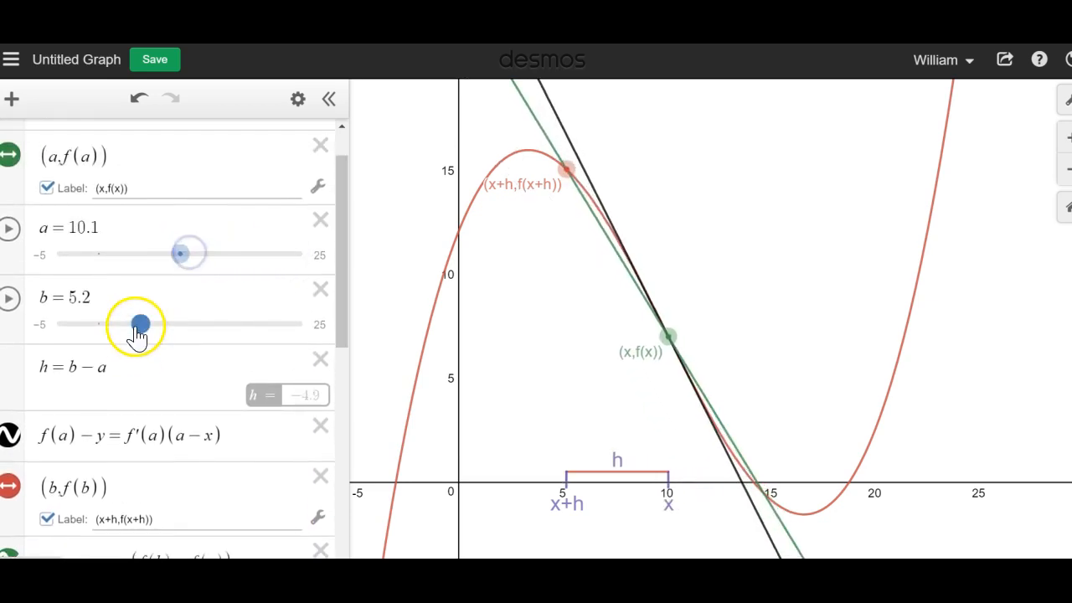
pyautogui.moveTo(138, 330); pyautogui.dragTo(298, 326)
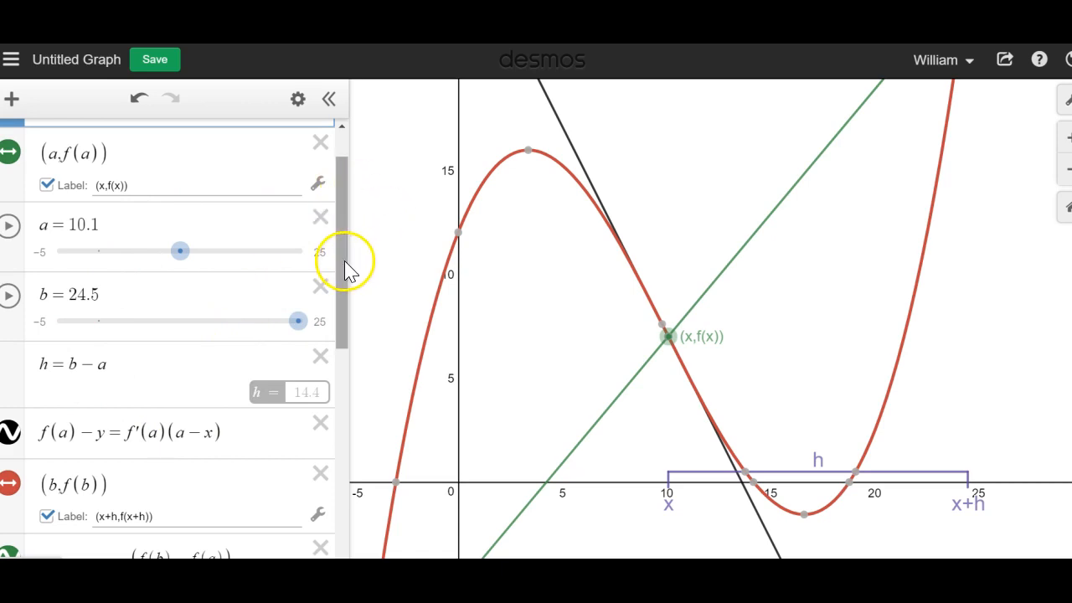
# Add a folder named Purple Mess directly above the y=.5{a<x<b} segment in the expression list.
pyautogui.scroll(2, 348, 272)
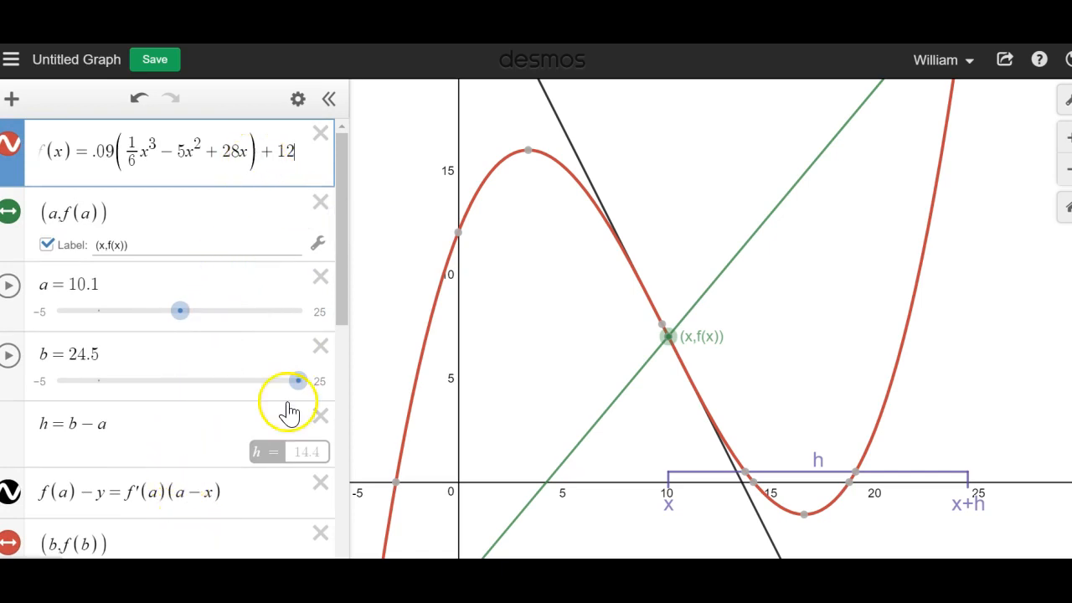
pyautogui.moveTo(336, 289); pyautogui.dragTo(328, 478)
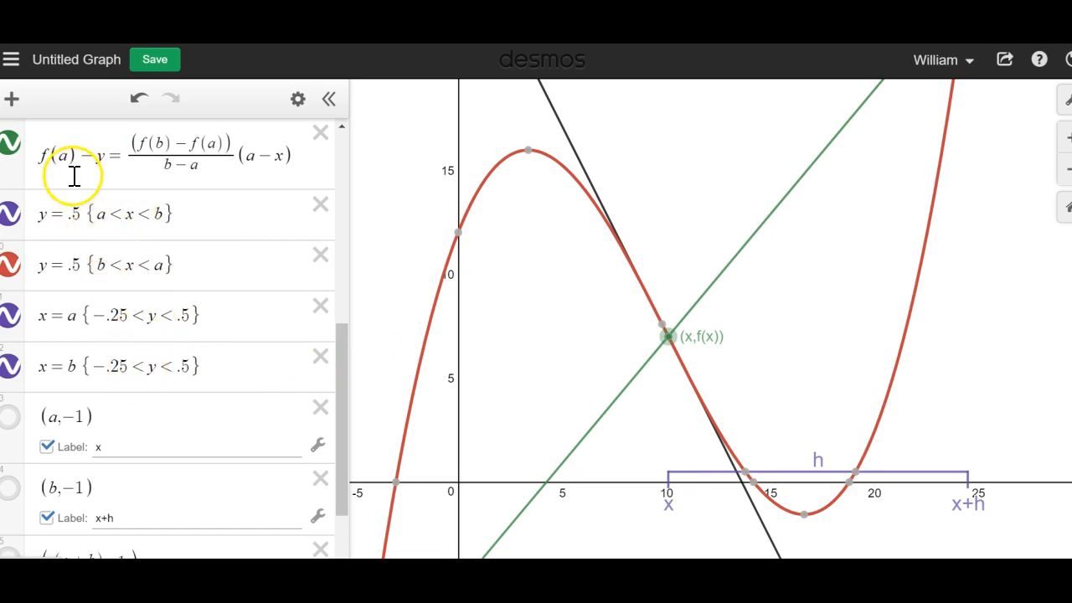
pyautogui.click(11, 99)
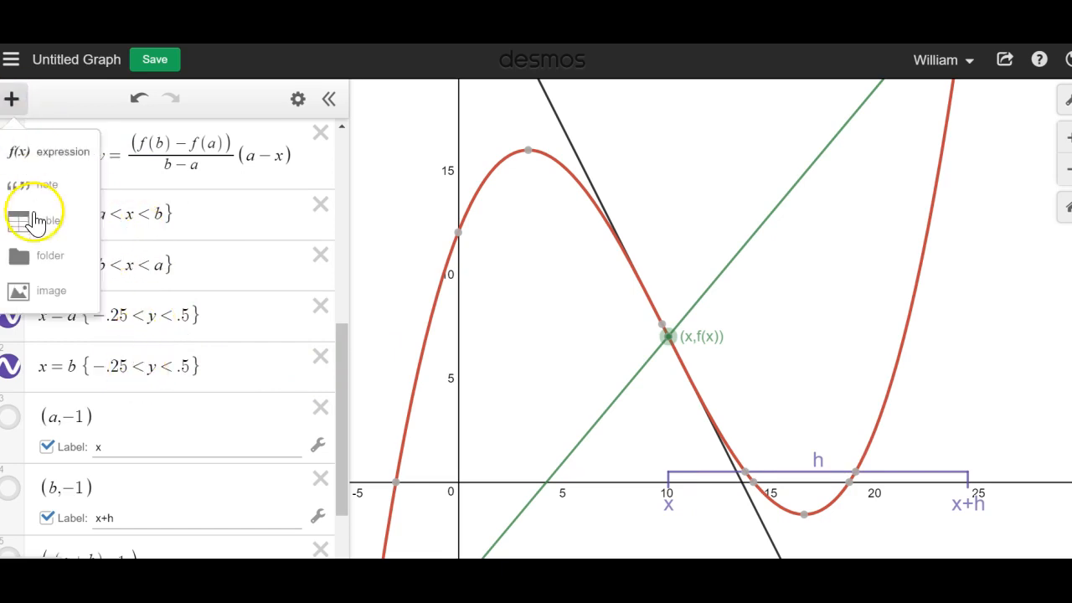
pyautogui.click(41, 250)
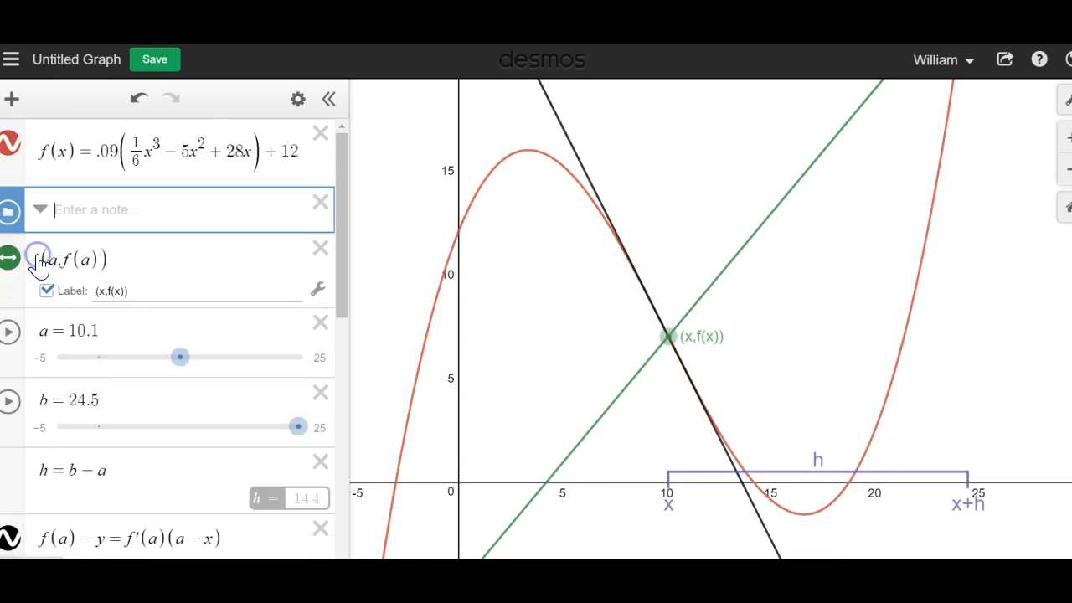
pyautogui.click(91, 225)
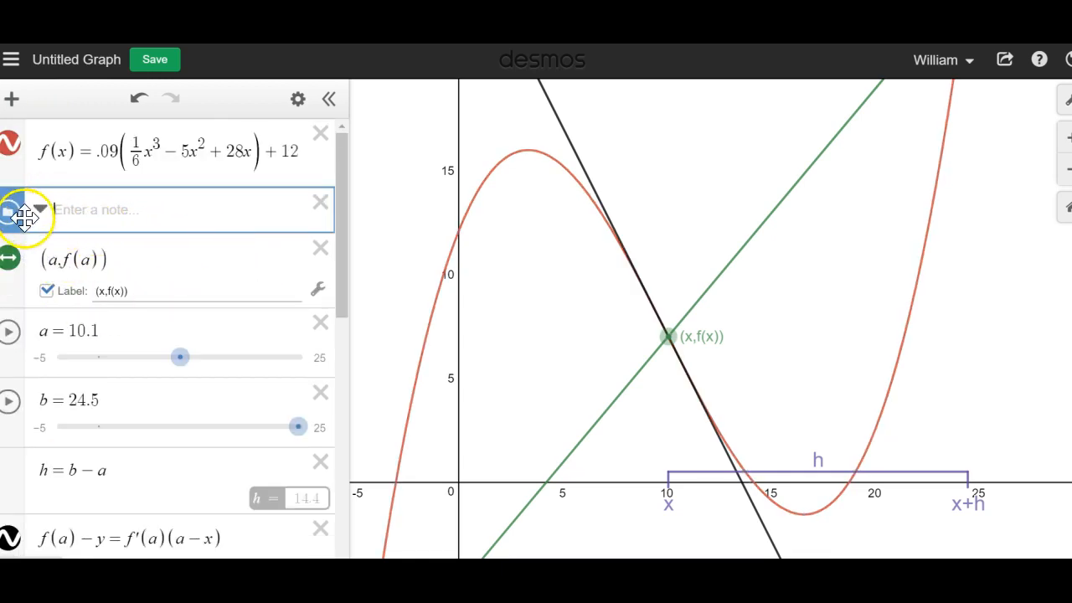
pyautogui.moveTo(21, 225); pyautogui.dragTo(30, 549)
pyautogui.scroll(-5, 80, 499)
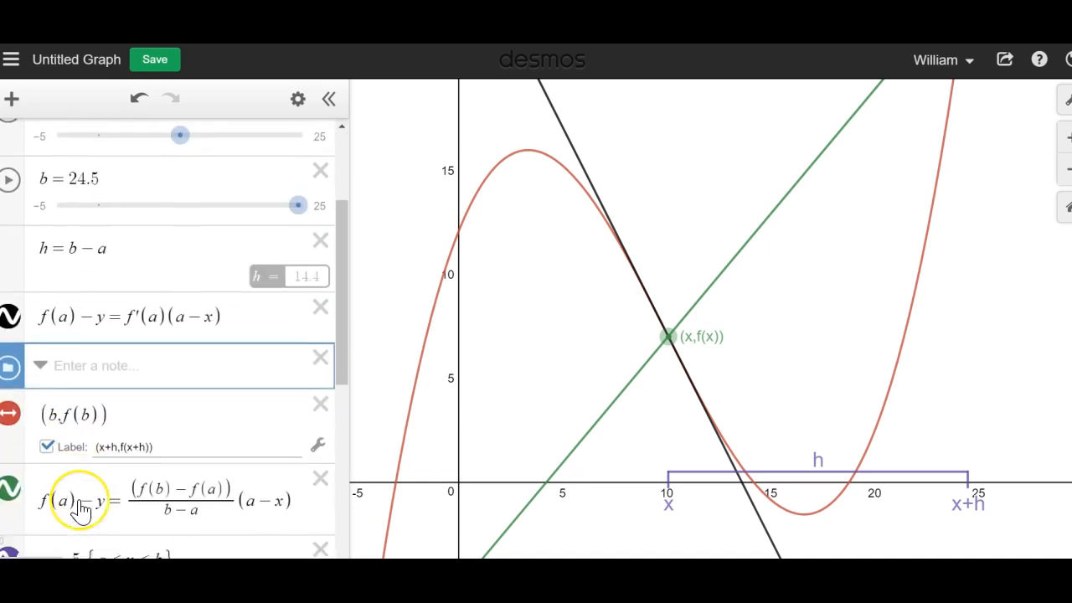
pyautogui.moveTo(21, 228); pyautogui.dragTo(11, 362)
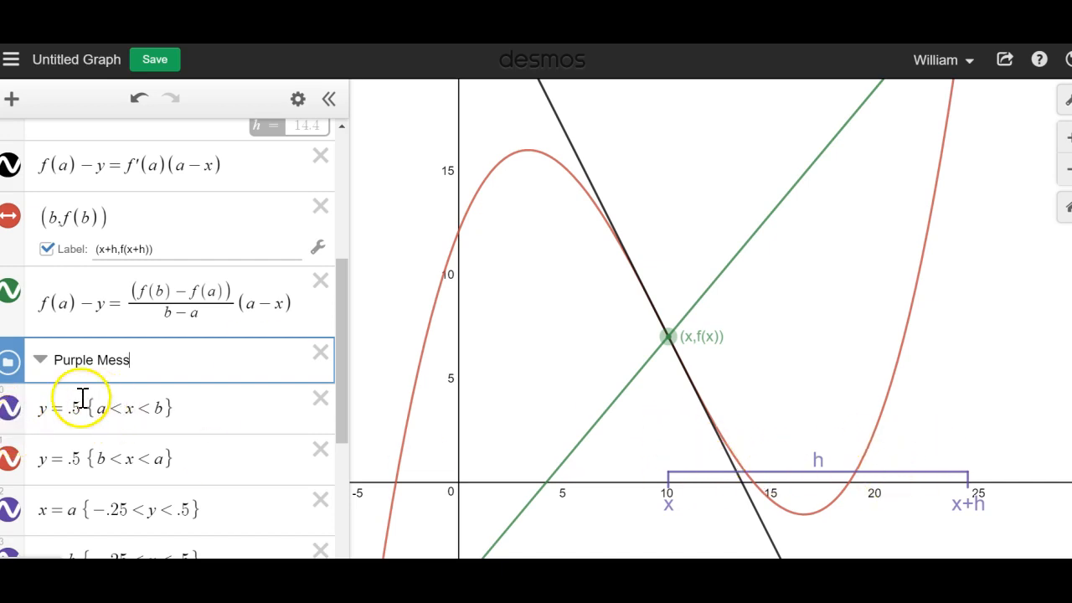
# Move both y=.5 bracket segments into the Purple Mess folder and test collapsing and expanding it.
pyautogui.moveTo(14, 426)
pyautogui.mouseDown()
pyautogui.moveTo(17, 407)
pyautogui.moveTo(12, 438)
pyautogui.moveTo(17, 402)
pyautogui.moveTo(14, 423)
pyautogui.mouseUp()
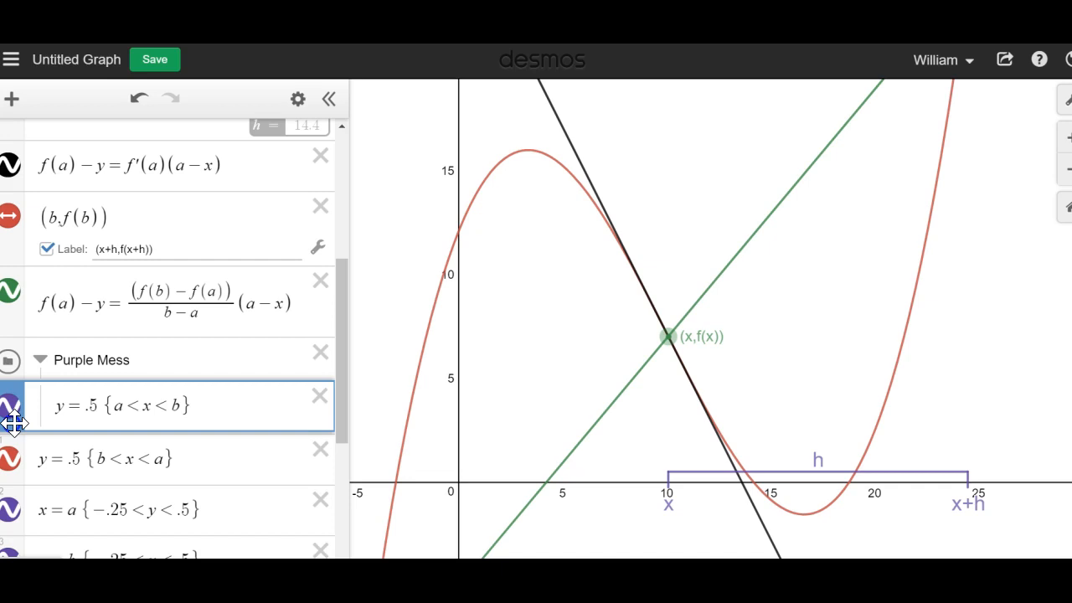
pyautogui.moveTo(14, 423); pyautogui.dragTo(14, 424)
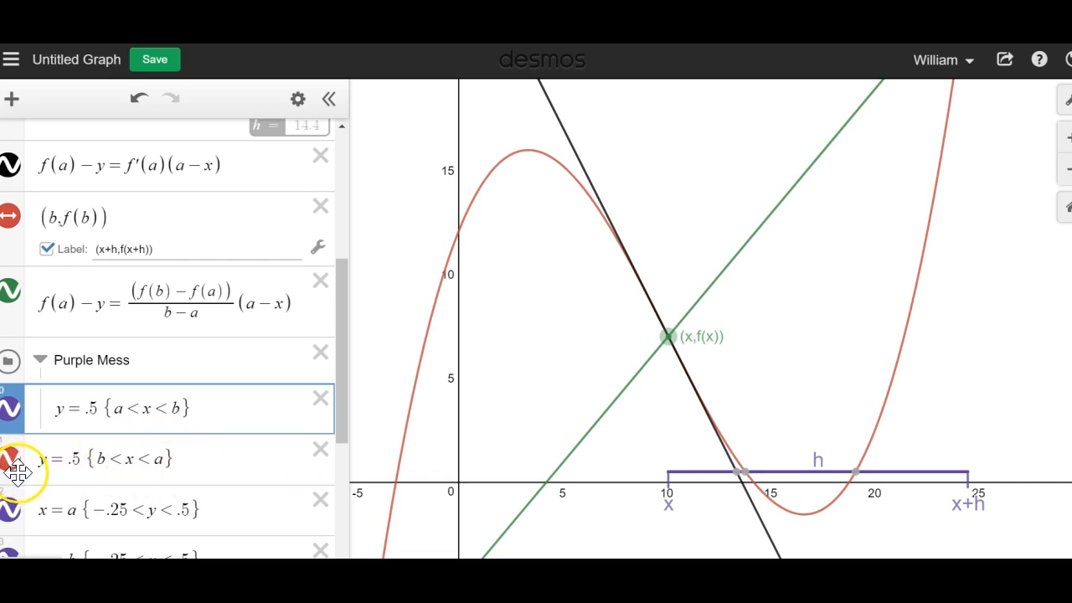
pyautogui.moveTo(16, 475)
pyautogui.mouseDown()
pyautogui.moveTo(16, 459)
pyautogui.moveTo(17, 473)
pyautogui.mouseUp()
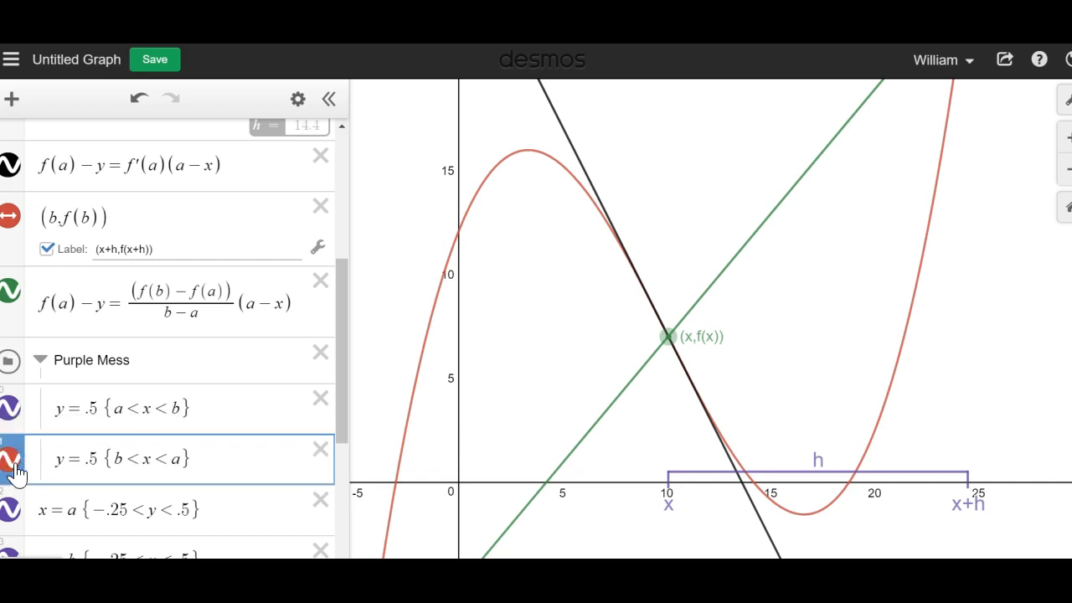
pyautogui.click(42, 361)
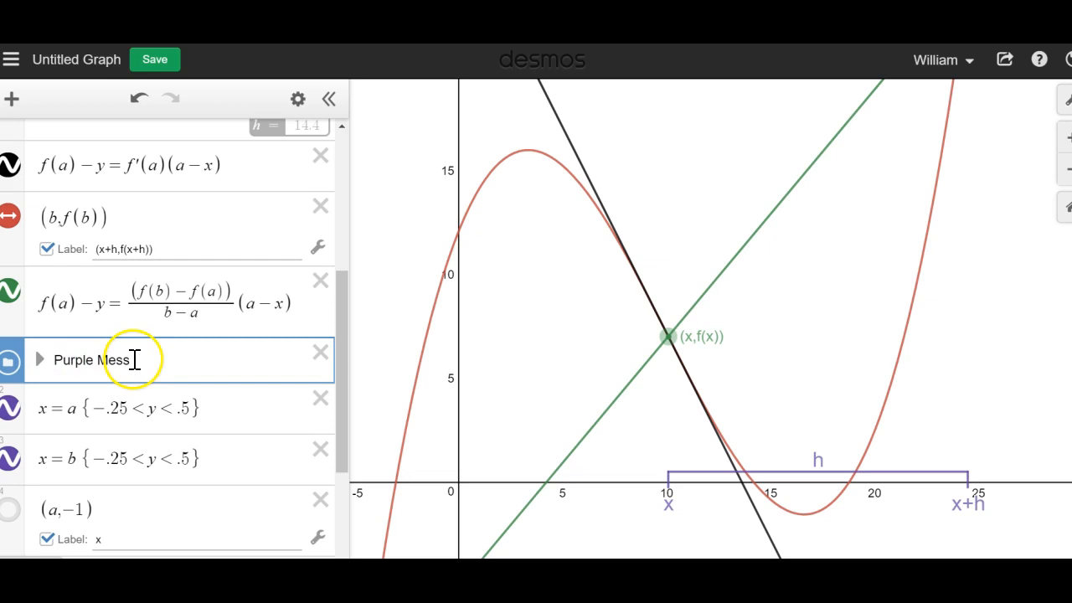
pyautogui.click(40, 361)
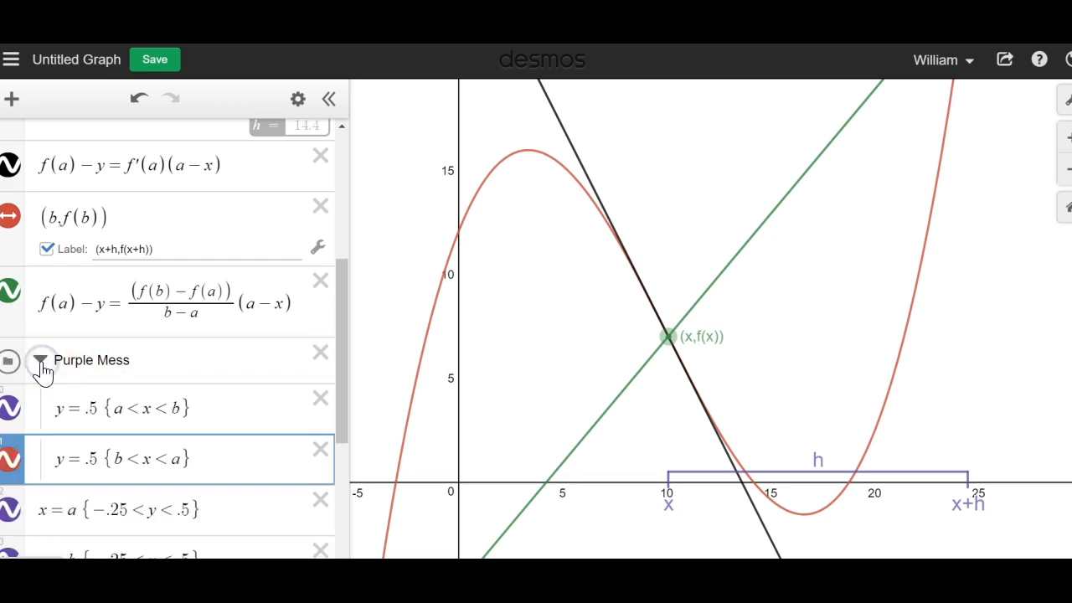
# Move the bracket end ticks x=a{-.25<y<.5} and x=b{-.25<y<.5} into the Purple Mess folder.
pyautogui.scroll(-3, 65, 440)
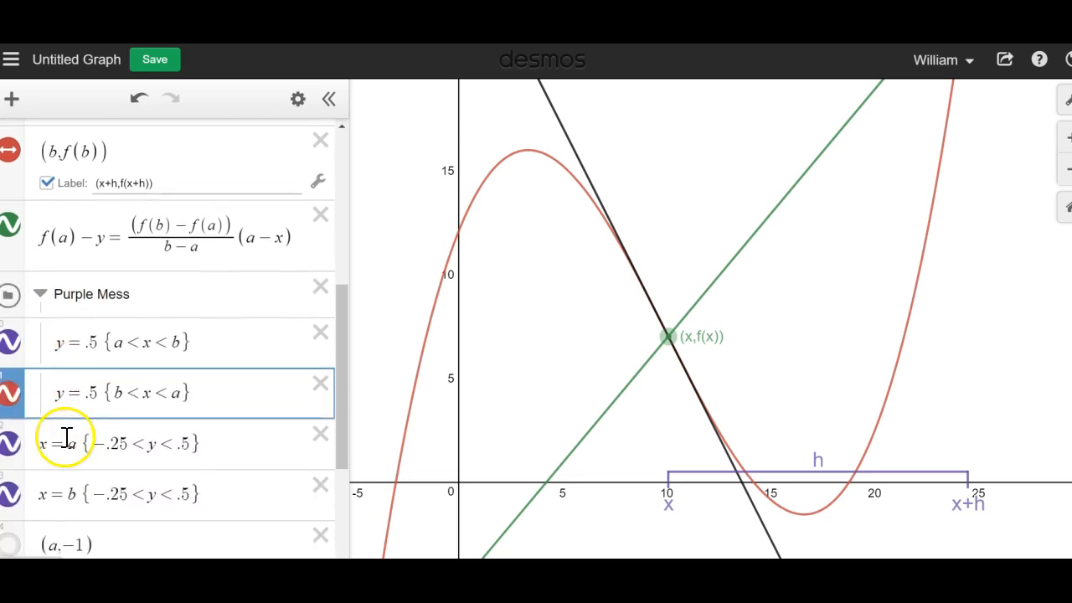
pyautogui.click(15, 444)
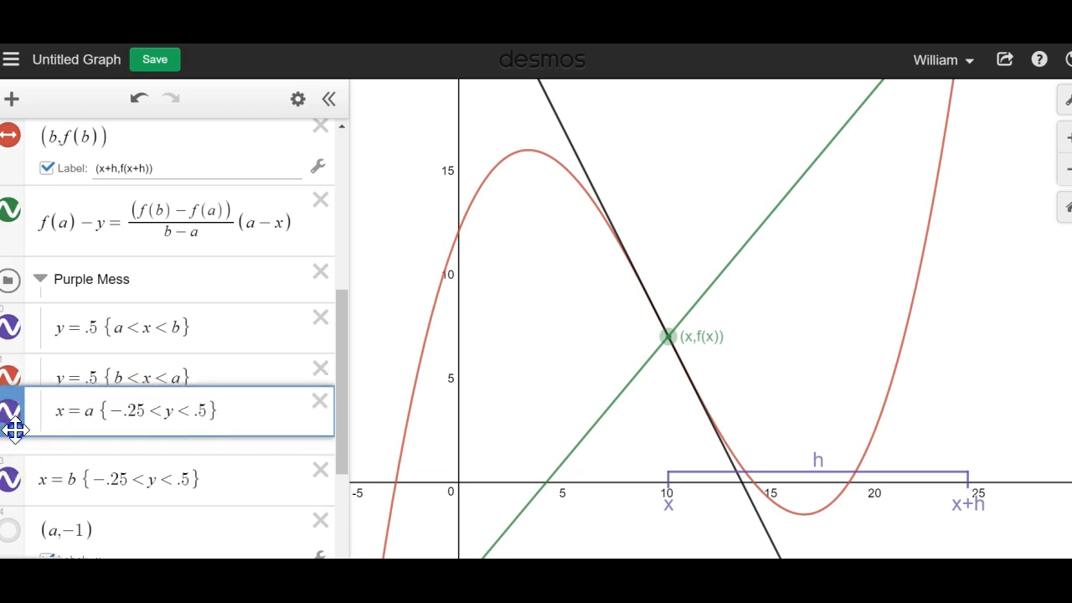
pyautogui.click(15, 493)
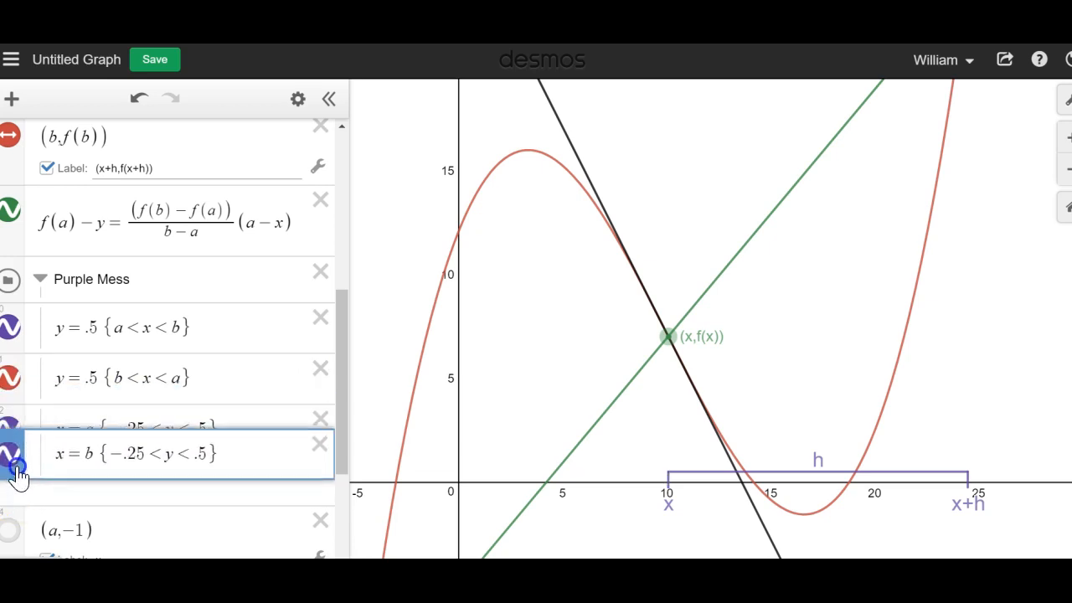
# Move the label points (a,-1), (b,-1) and ((a+b)/2,1/2) into the Purple Mess folder.
pyautogui.scroll(-3, 16, 477)
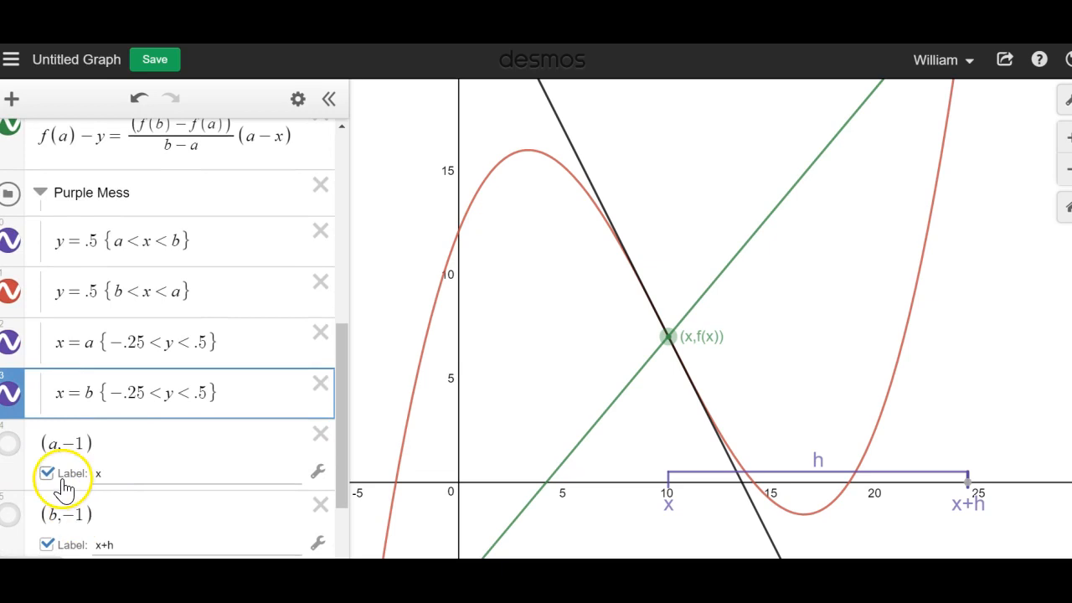
pyautogui.click(14, 472)
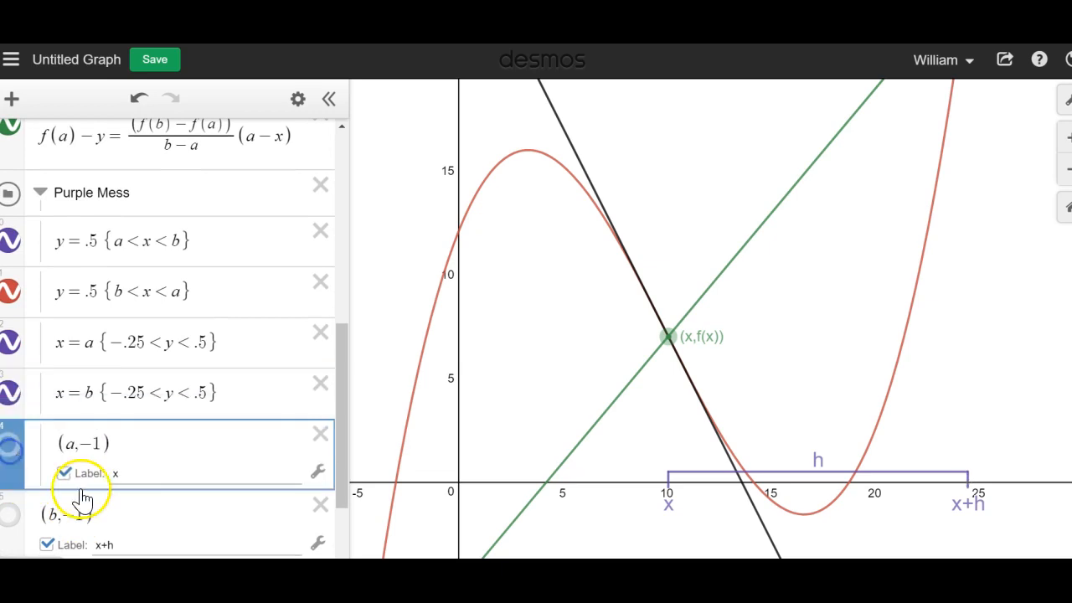
pyautogui.scroll(-2, 84, 495)
pyautogui.click(14, 496)
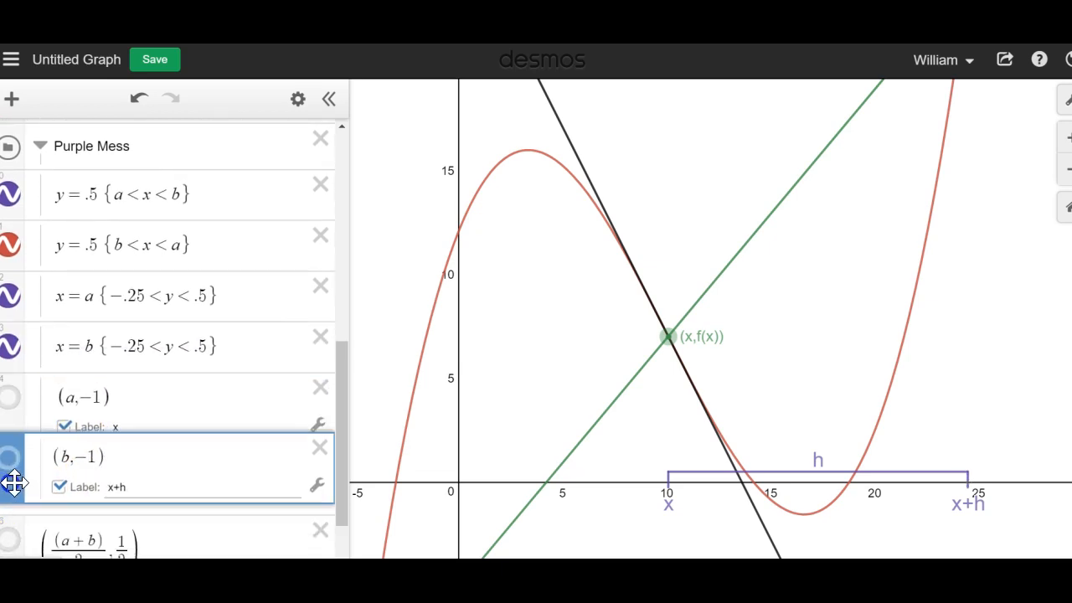
pyautogui.scroll(-3, 141, 494)
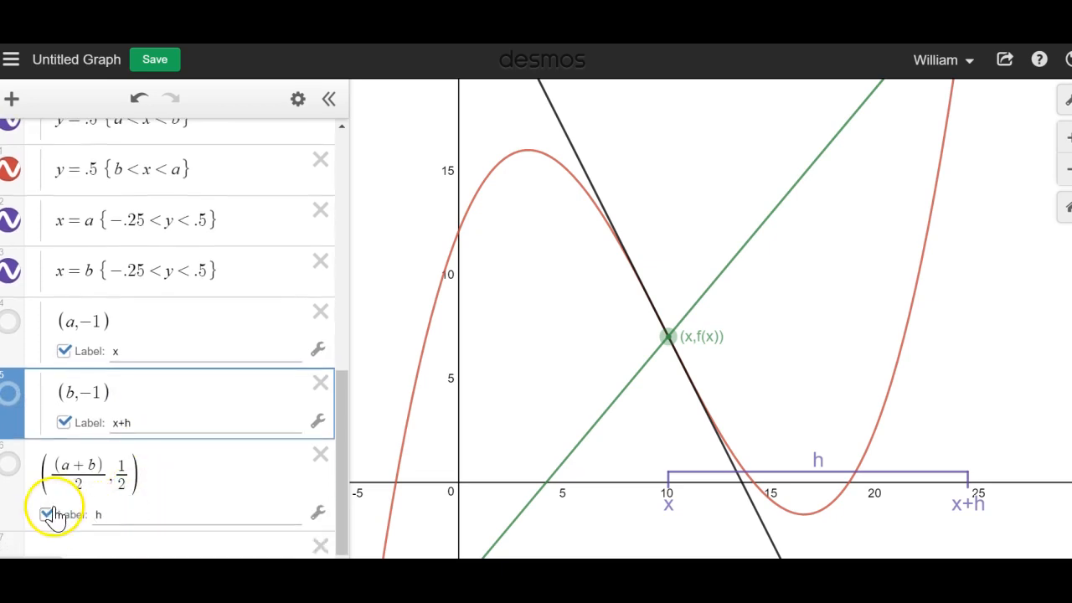
pyautogui.moveTo(14, 502); pyautogui.dragTo(14, 483)
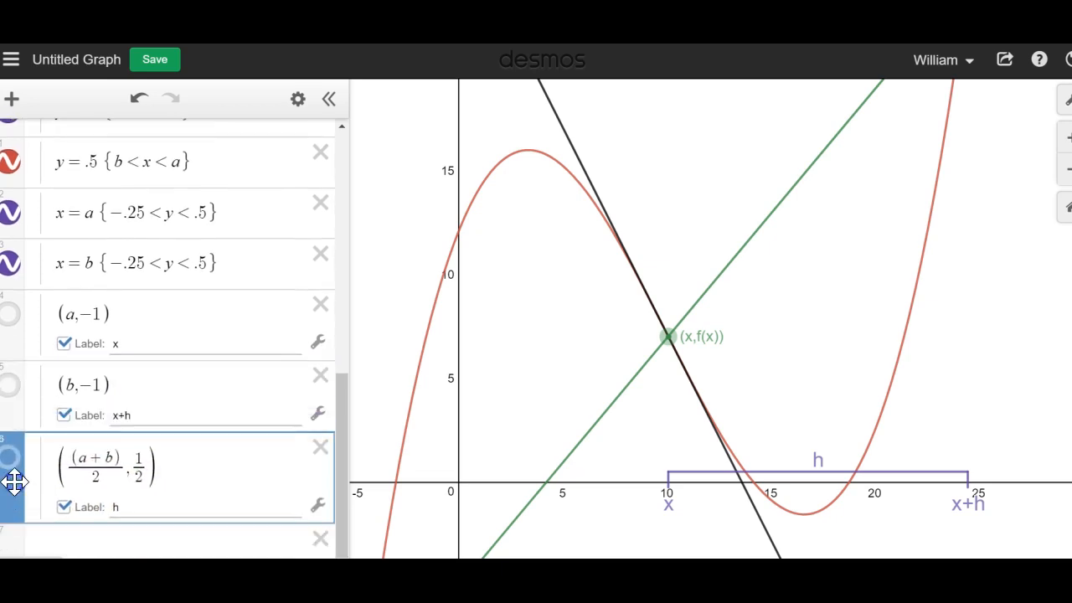
# Collapse the Purple Mess folder and test hiding and showing the whole h bracket with it.
pyautogui.scroll(3, 131, 448)
pyautogui.scroll(5, 130, 455)
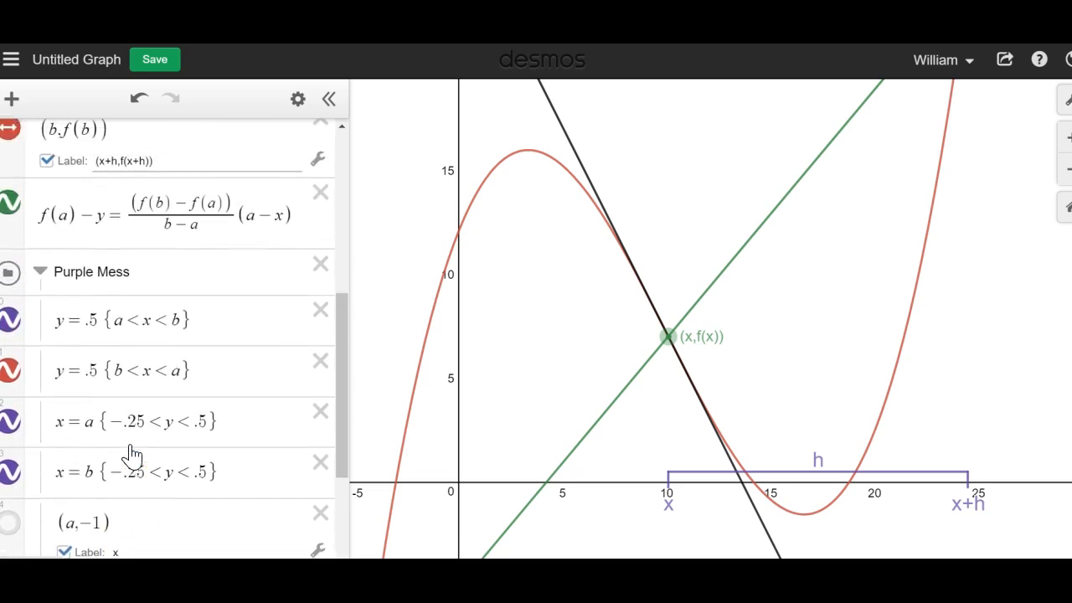
pyautogui.scroll(-2, 131, 452)
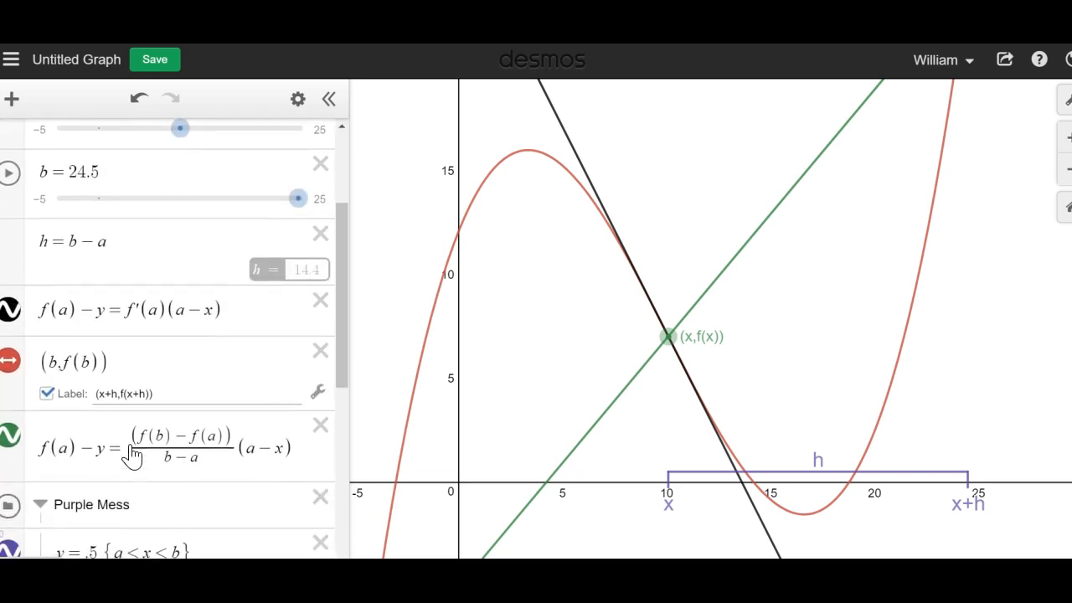
pyautogui.click(39, 453)
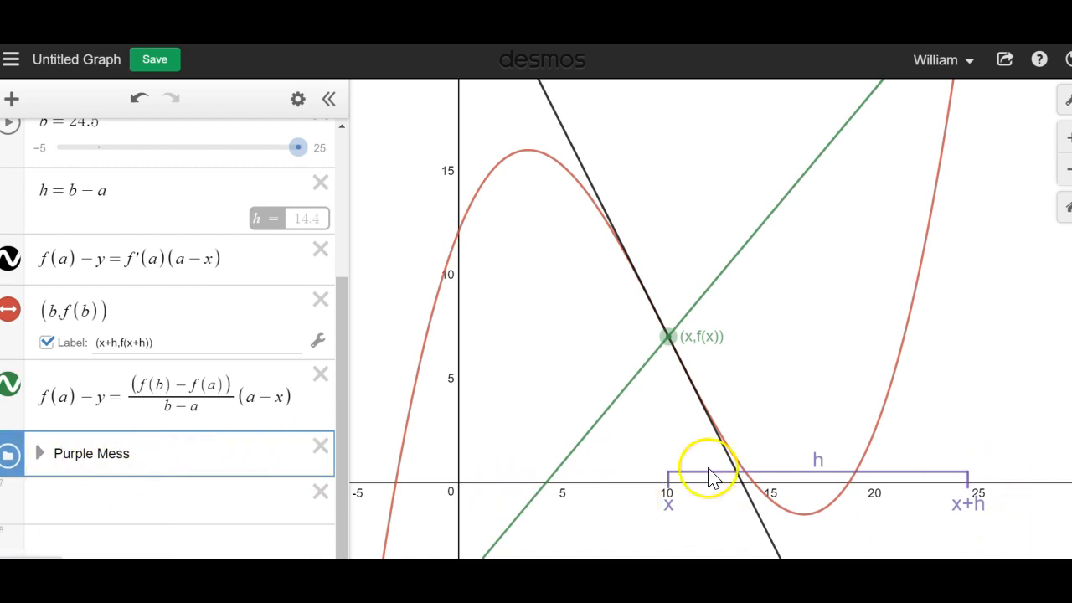
pyautogui.click(10, 457)
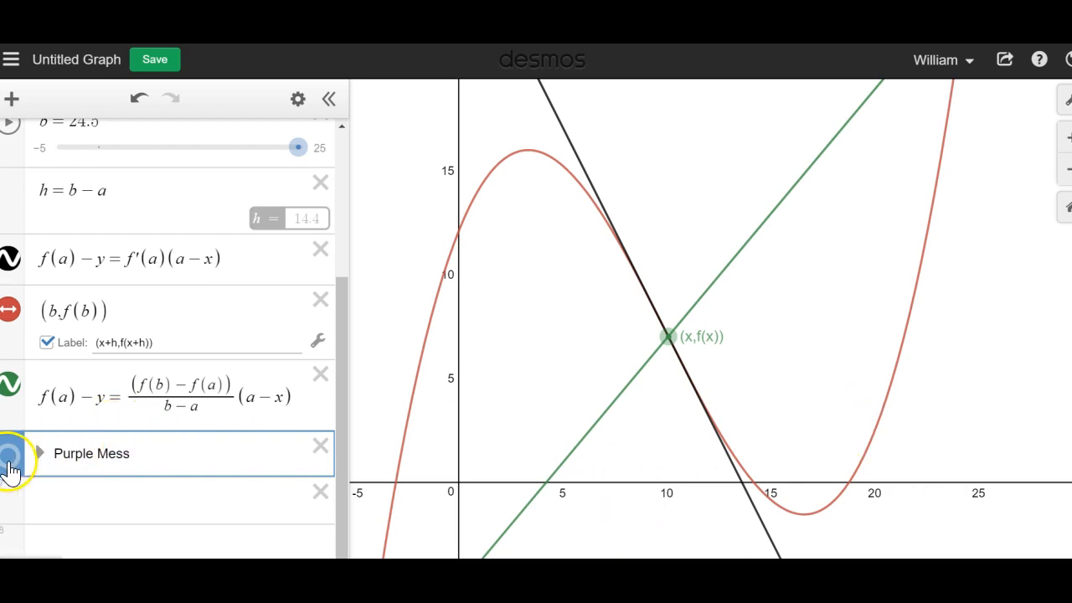
pyautogui.click(9, 456)
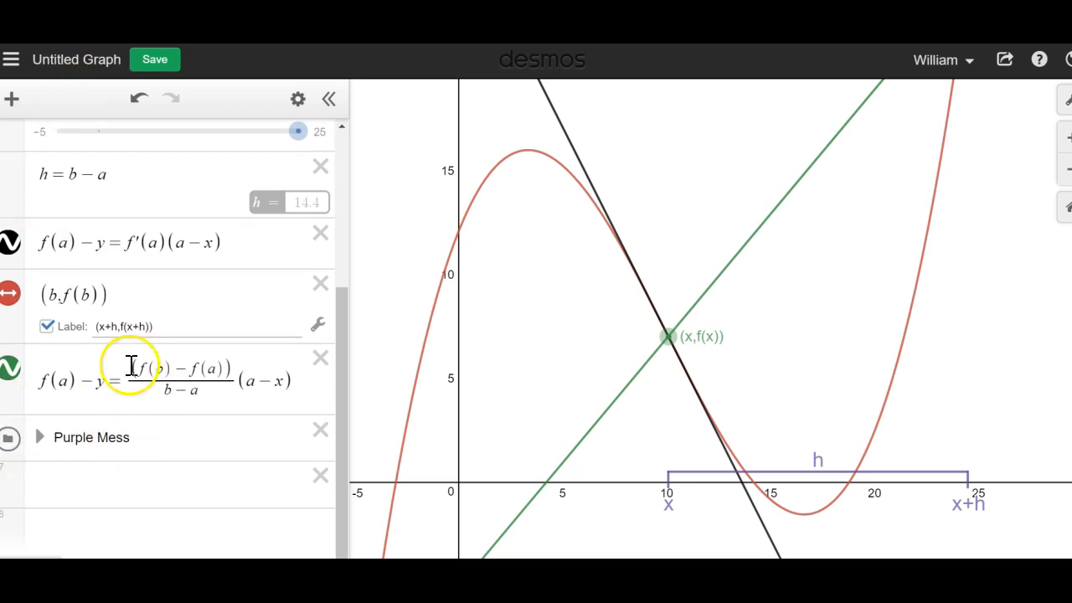
# Add a folder named Equation of Secant Line, move the green secant line equation into it and collapse the folder.
pyautogui.click(11, 99)
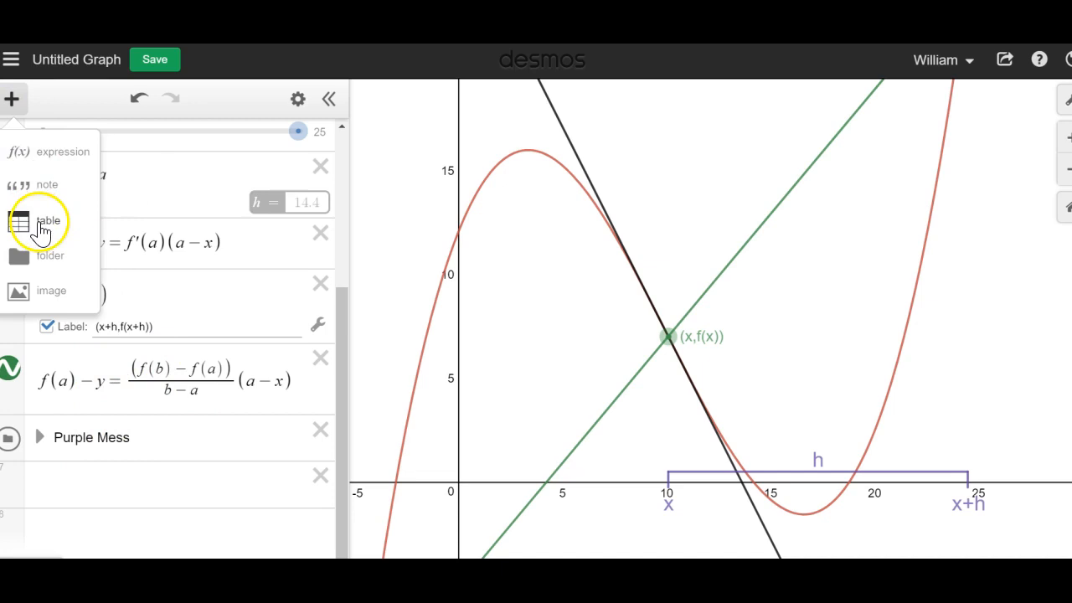
pyautogui.click(44, 256)
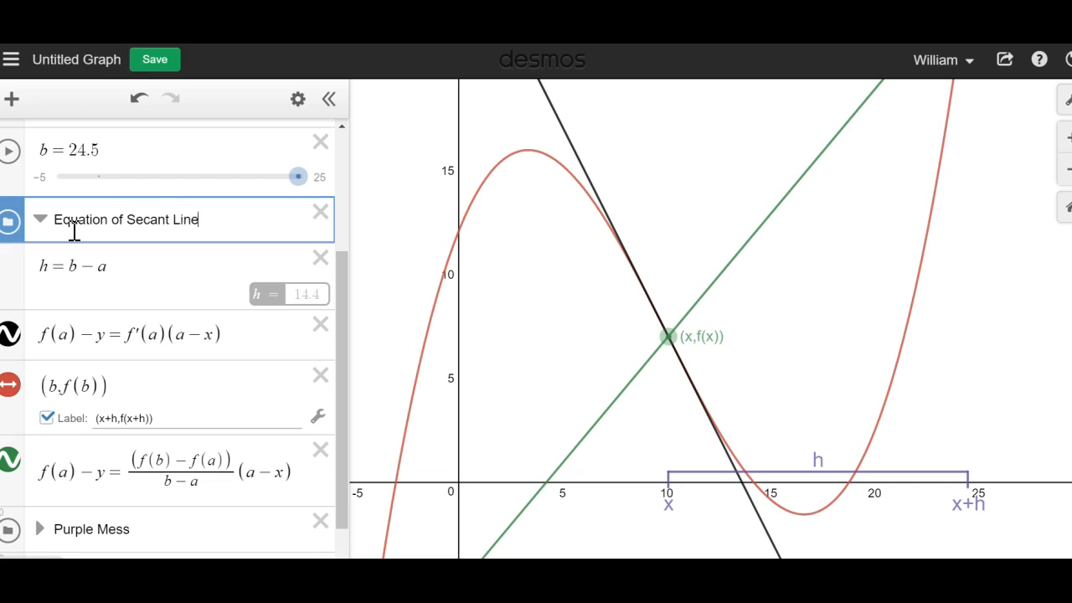
pyautogui.scroll(-1, 87, 441)
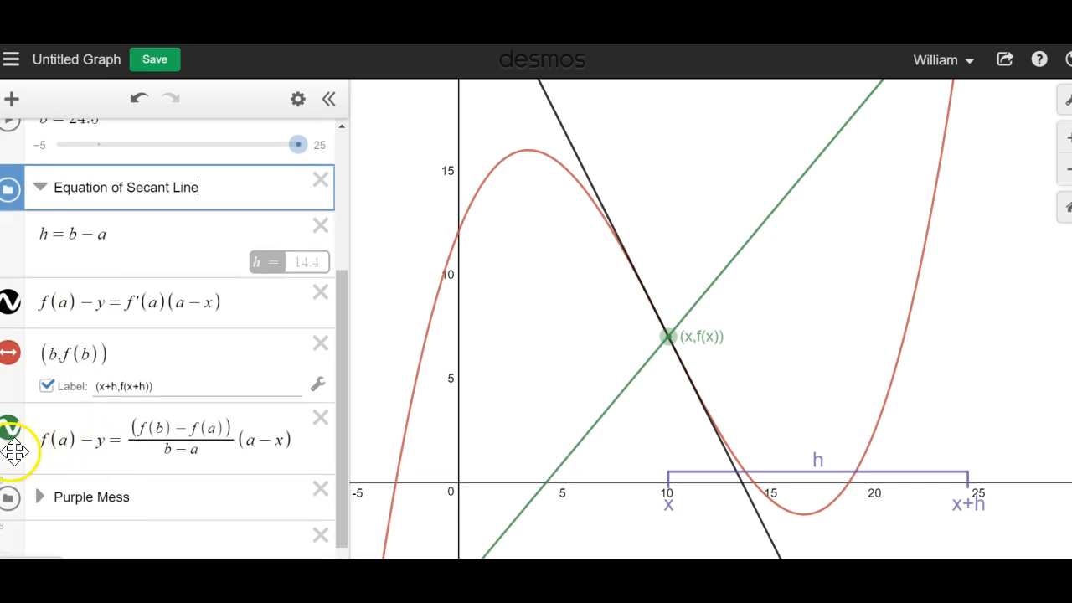
pyautogui.moveTo(14, 460); pyautogui.dragTo(14, 255)
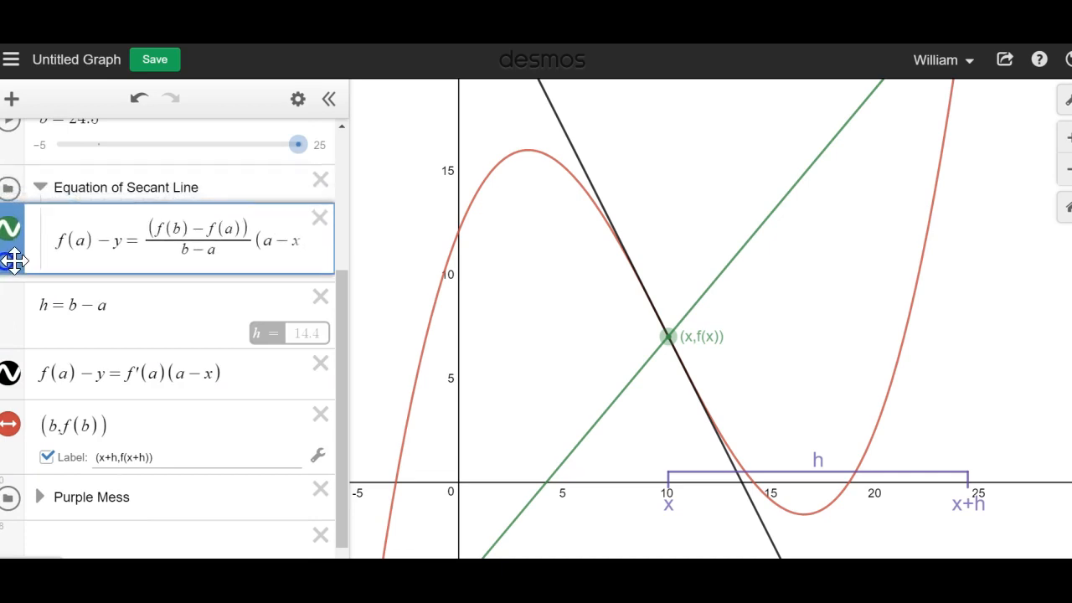
pyautogui.click(42, 189)
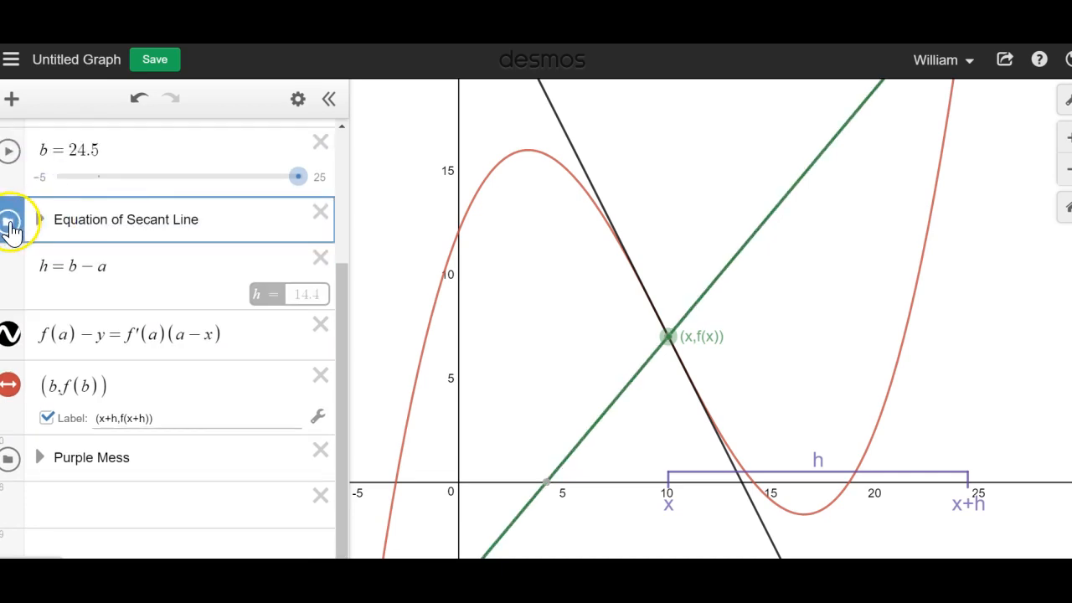
# Test hiding and showing the secant line through the visibility of its folder.
pyautogui.click(10, 221)
pyautogui.click(10, 223)
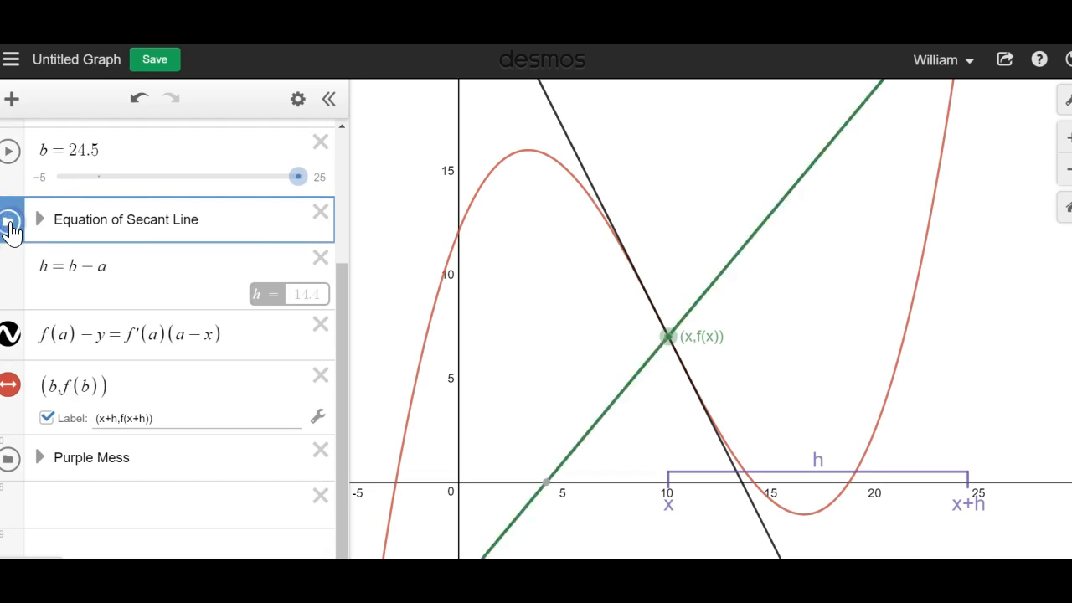
pyautogui.click(10, 223)
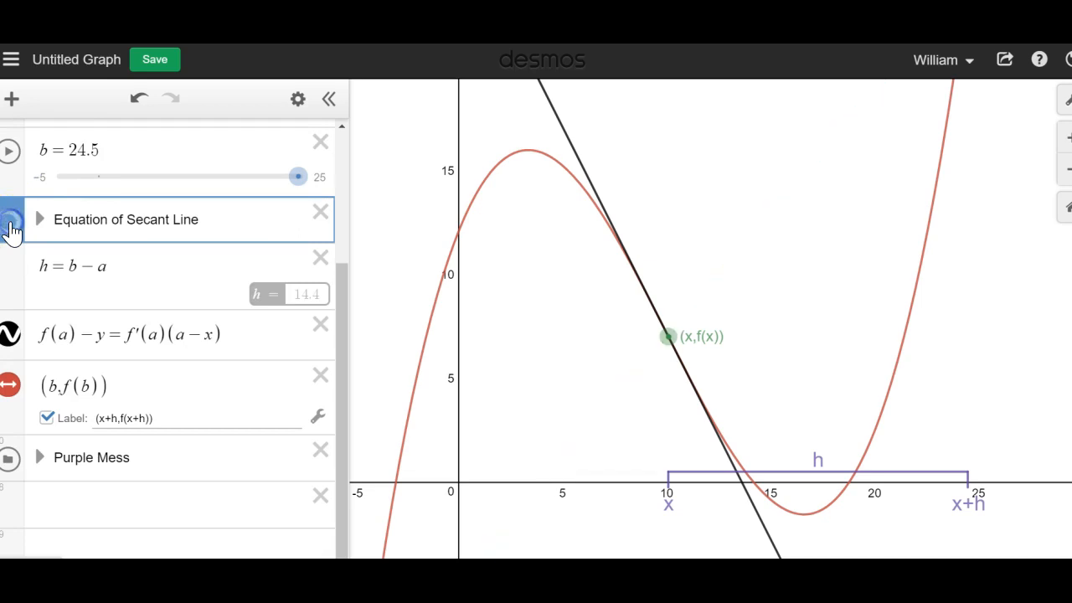
pyautogui.click(10, 223)
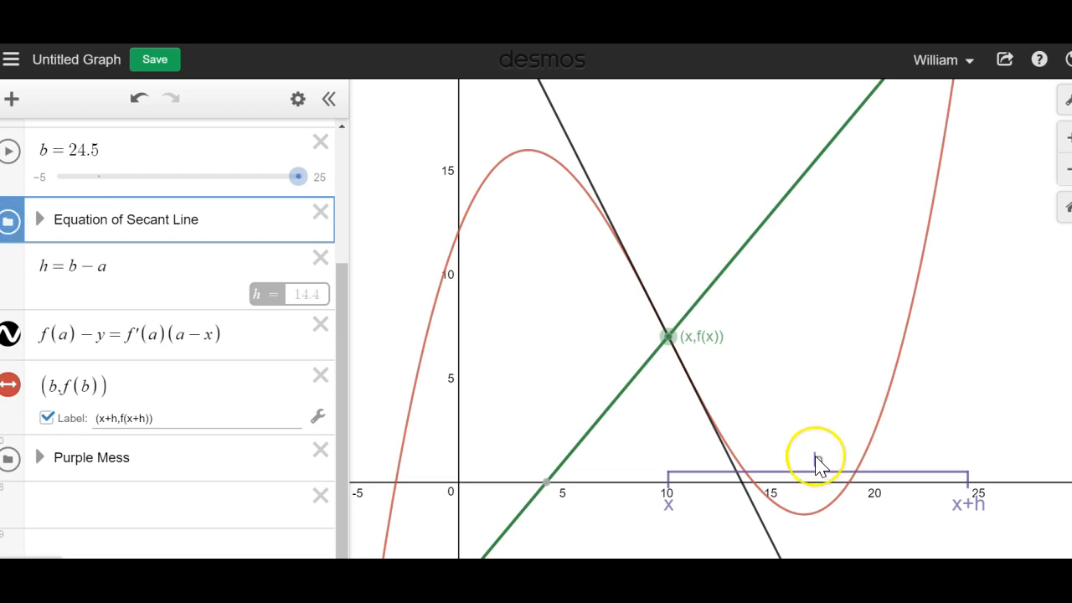
# Move the labelled point (b,f(b)) into the Equation of Secant Line folder and test hiding and showing it with the secant line.
pyautogui.click(1065, 170)
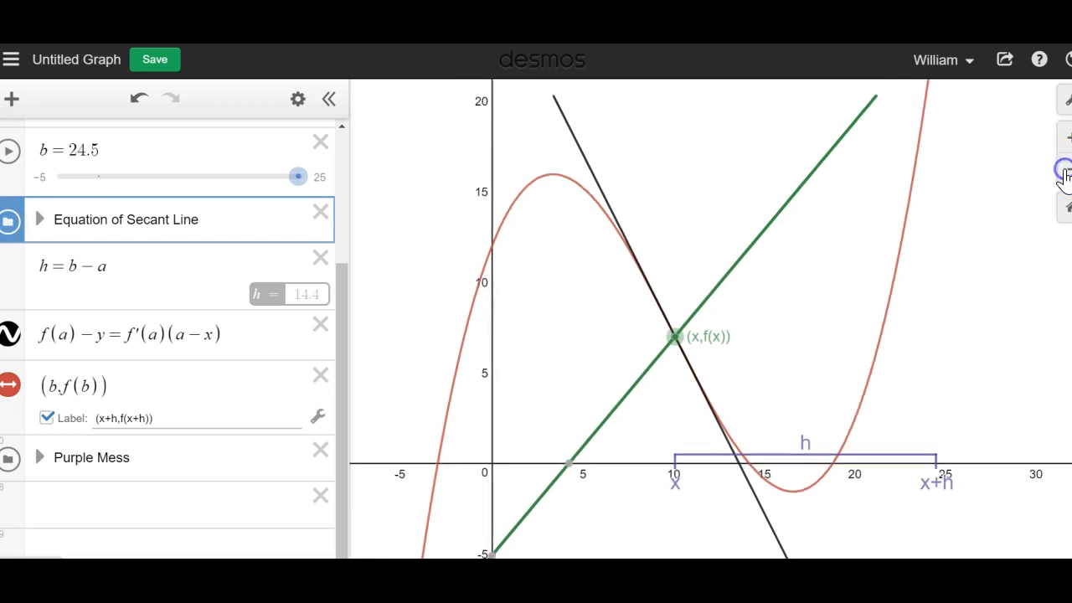
pyautogui.click(1066, 170)
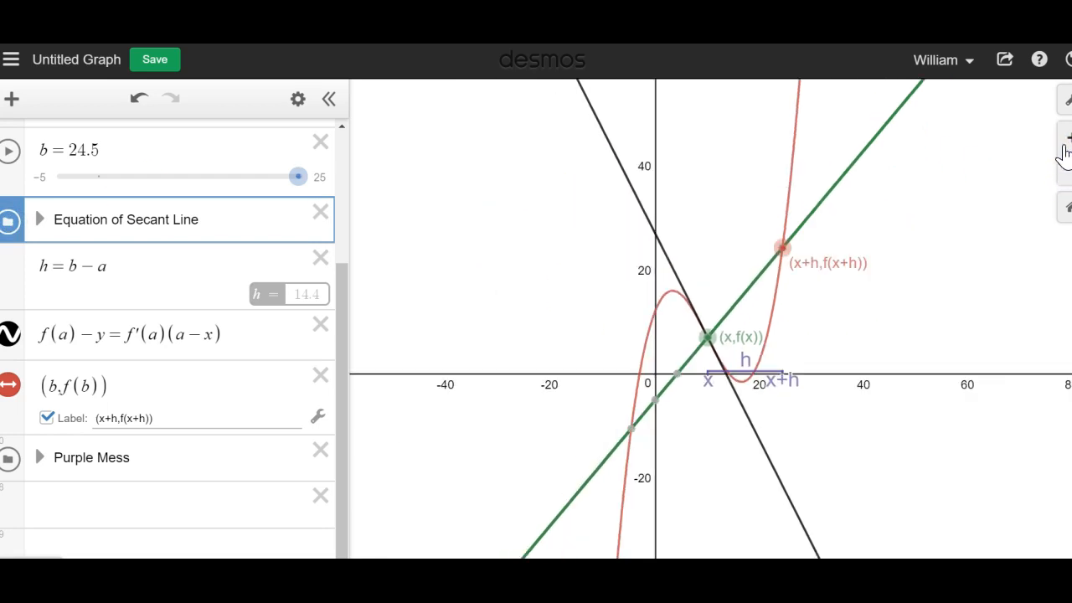
pyautogui.click(1065, 146)
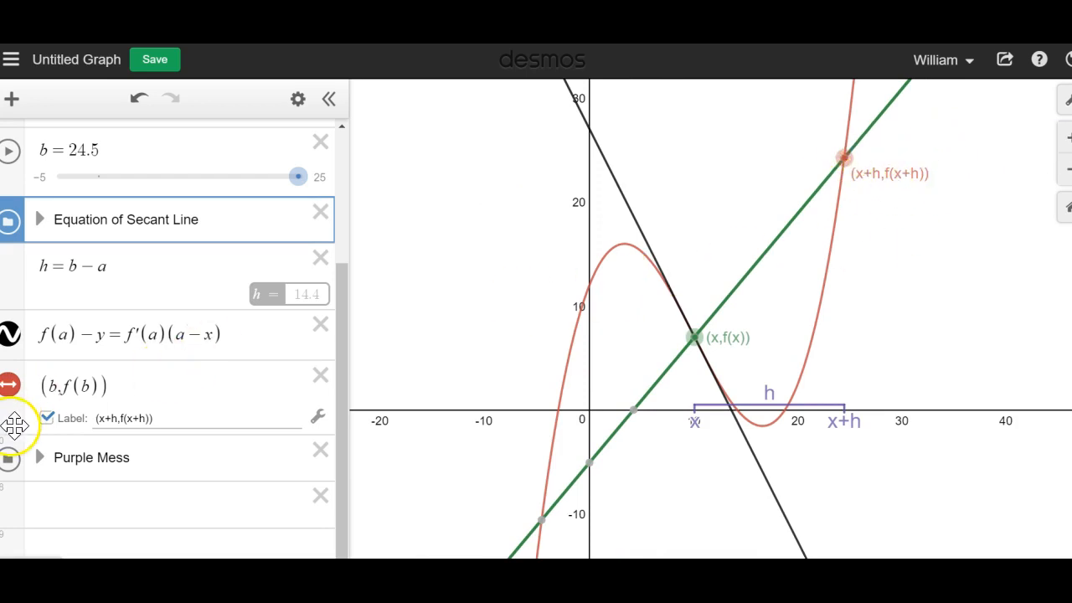
pyautogui.moveTo(14, 426); pyautogui.dragTo(7, 294)
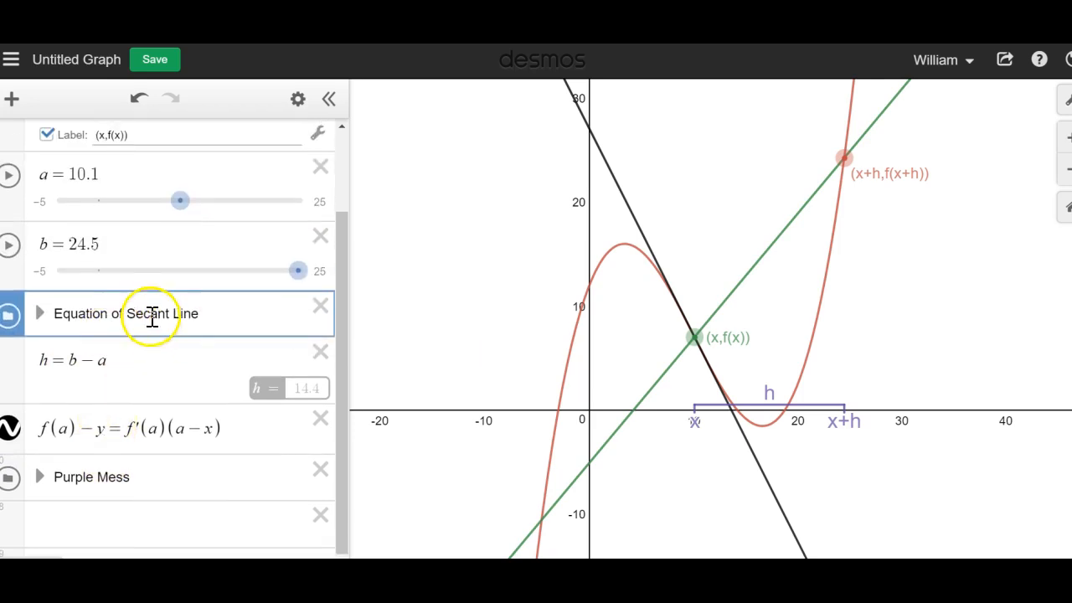
pyautogui.click(11, 324)
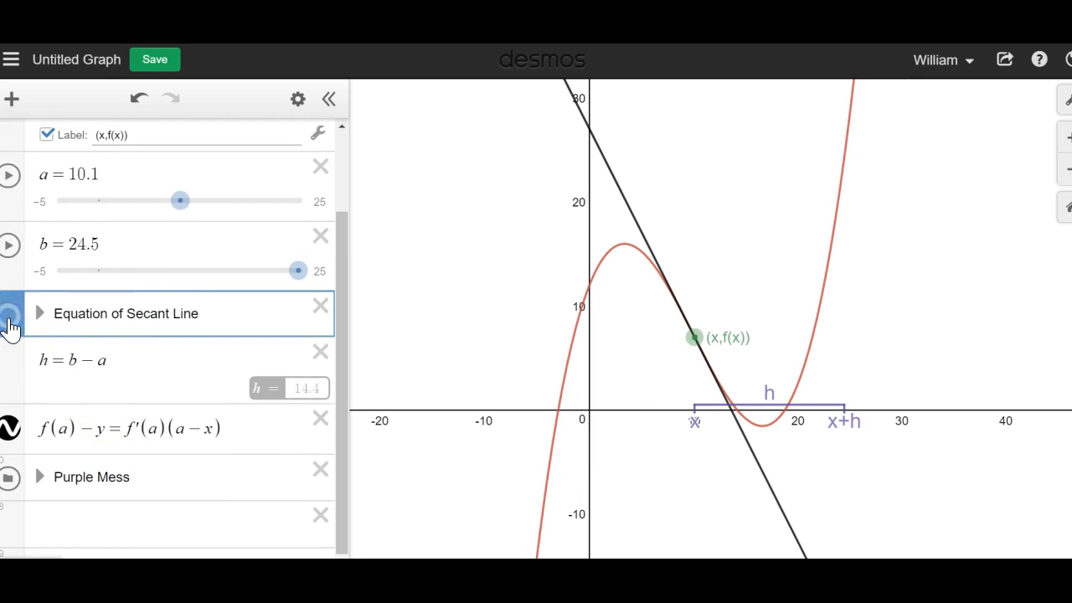
pyautogui.click(10, 320)
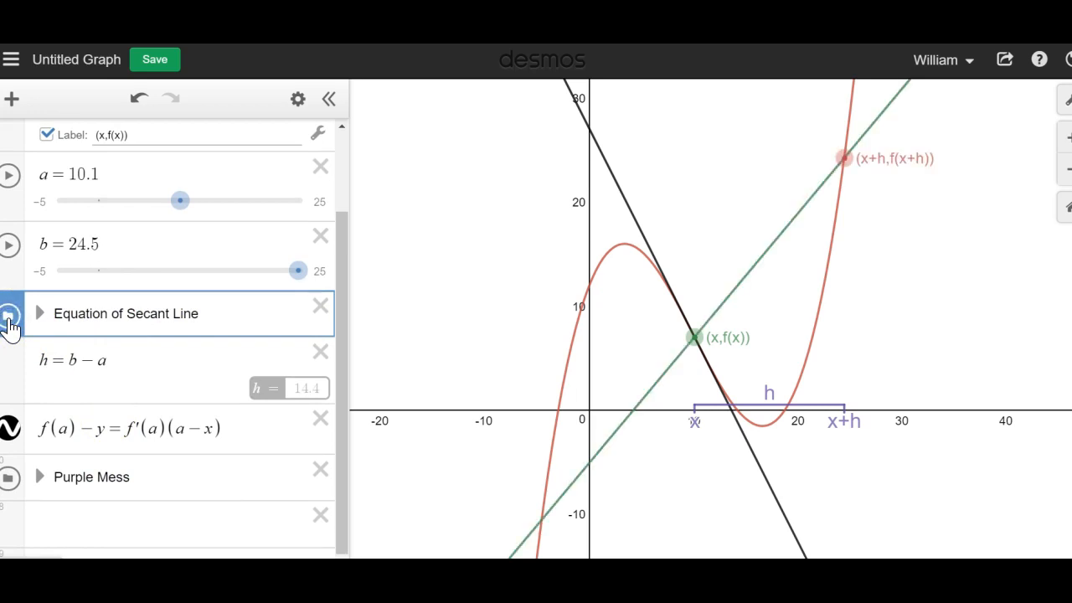
pyautogui.click(103, 385)
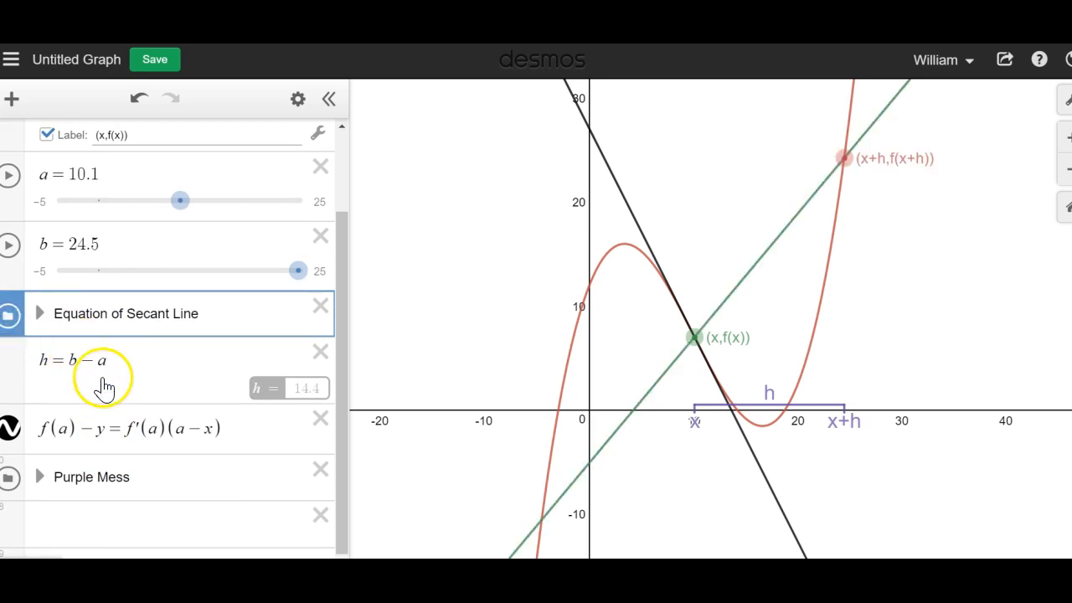
# Add a folder named Equation of Tangent Line and move the black line equation f(a)-y=f'(a)(a-x) into it.
pyautogui.click(12, 99)
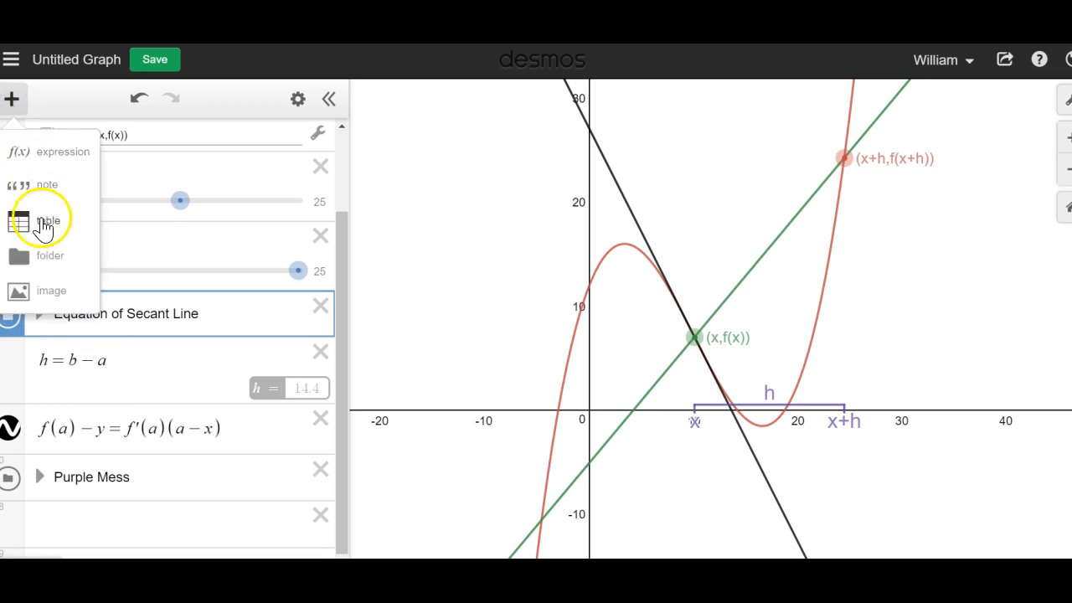
pyautogui.click(47, 256)
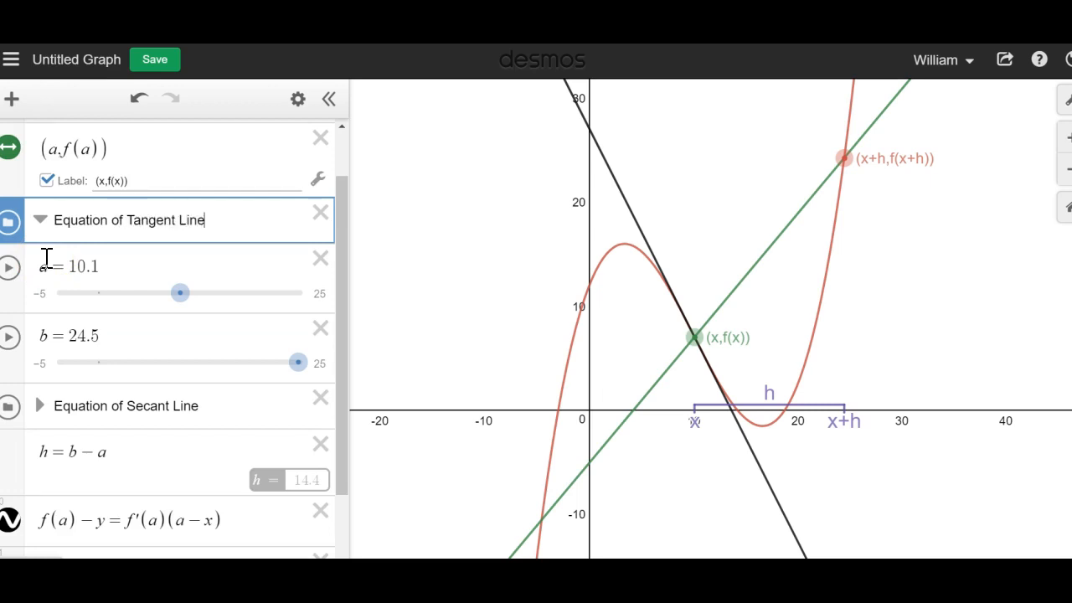
pyautogui.click(134, 456)
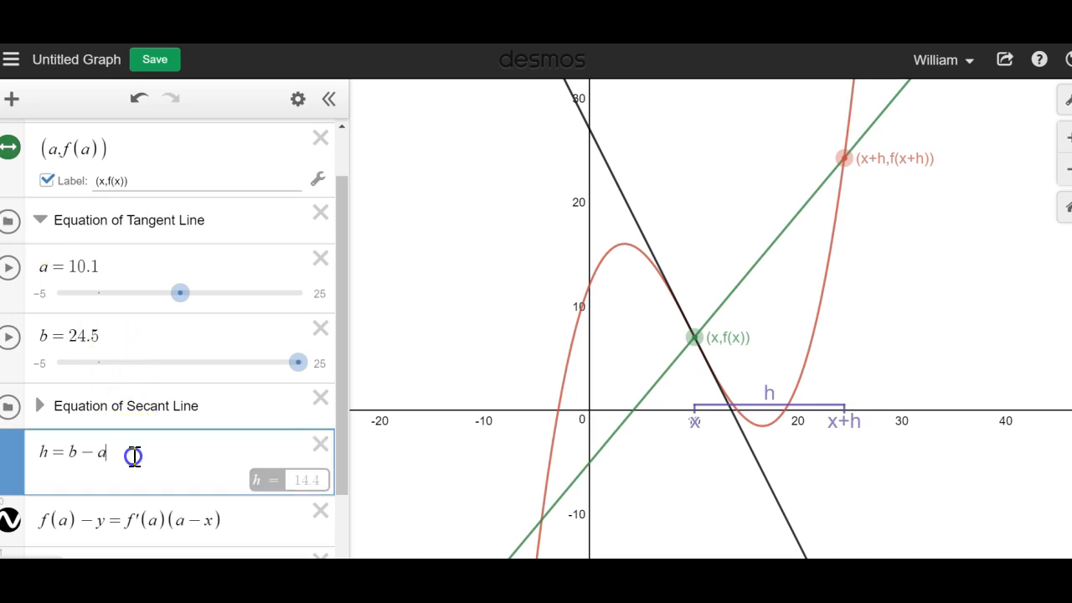
pyautogui.scroll(-1, 134, 455)
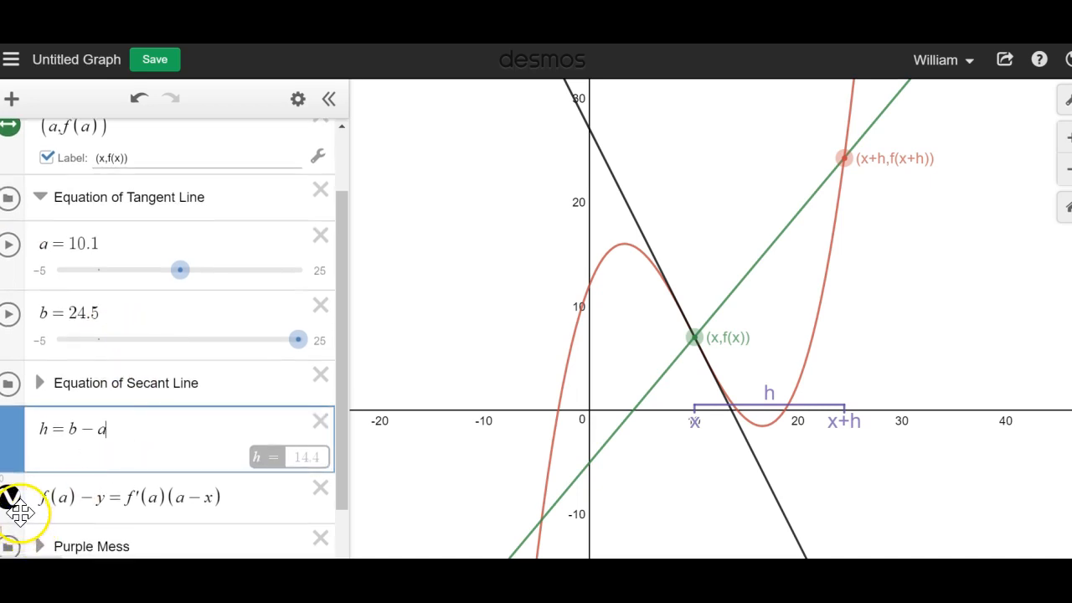
pyautogui.moveTo(18, 513); pyautogui.dragTo(19, 245)
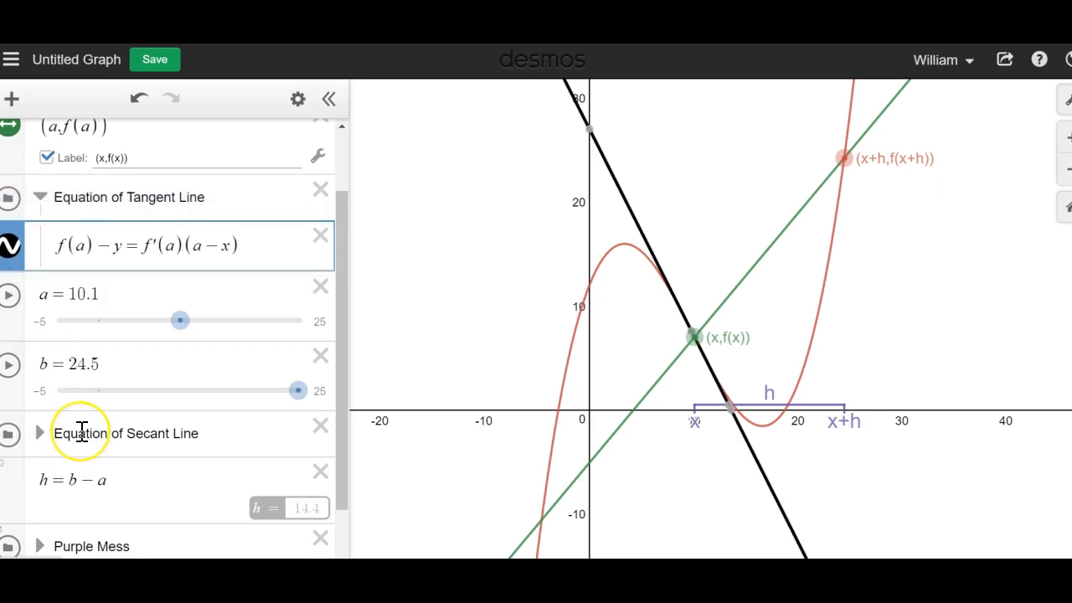
pyautogui.scroll(-3, 81, 430)
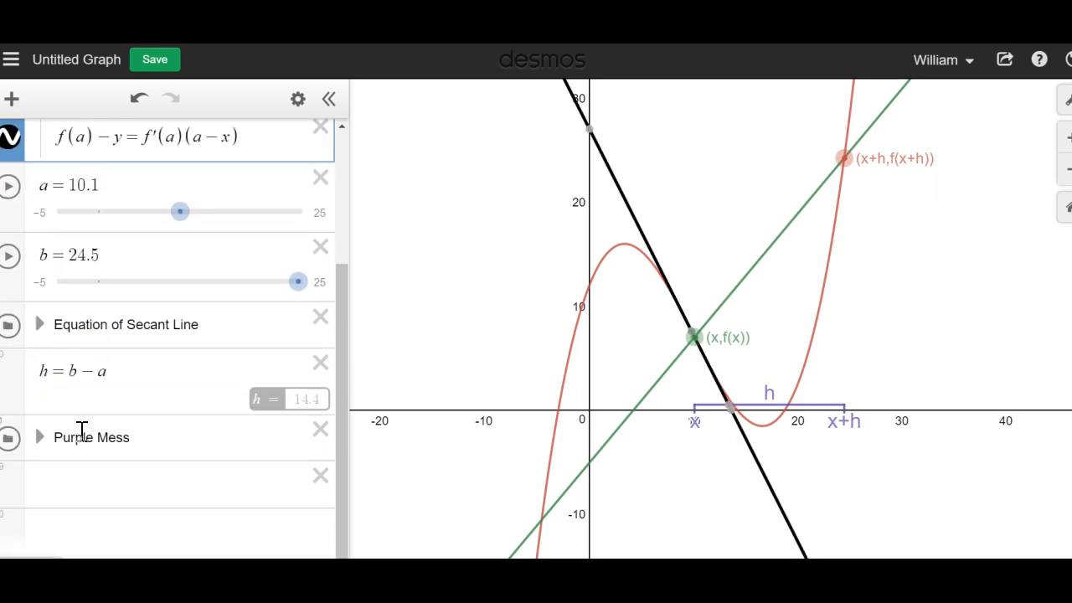
# Try the point (a,f(a)) inside the Equation of Tangent Line folder, collapse the folder and test hiding and showing its contents.
pyautogui.scroll(5, 81, 431)
pyautogui.click(25, 303)
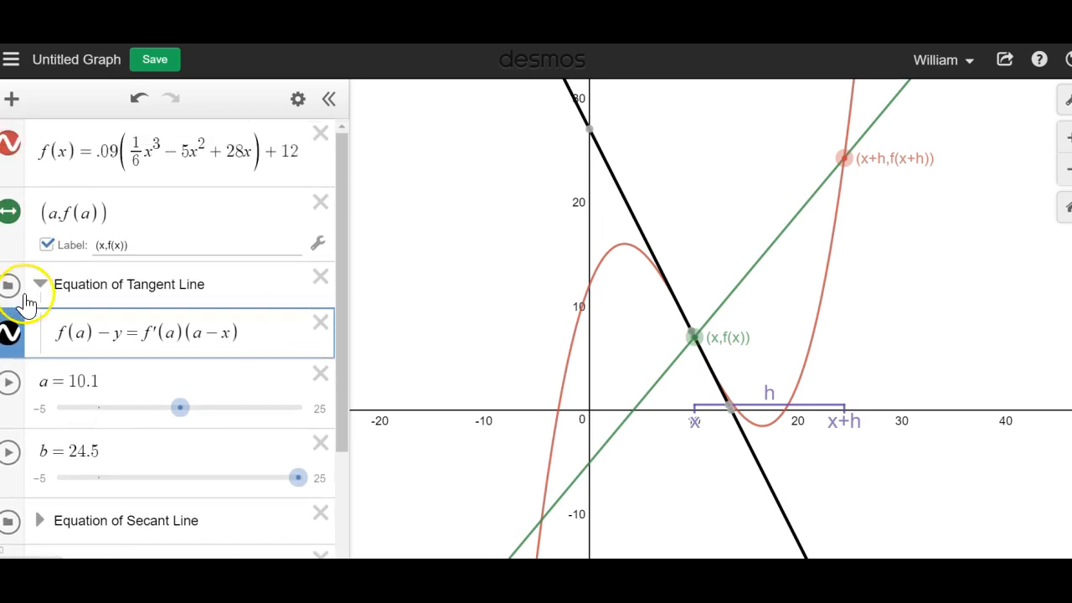
pyautogui.moveTo(17, 245); pyautogui.dragTo(14, 338)
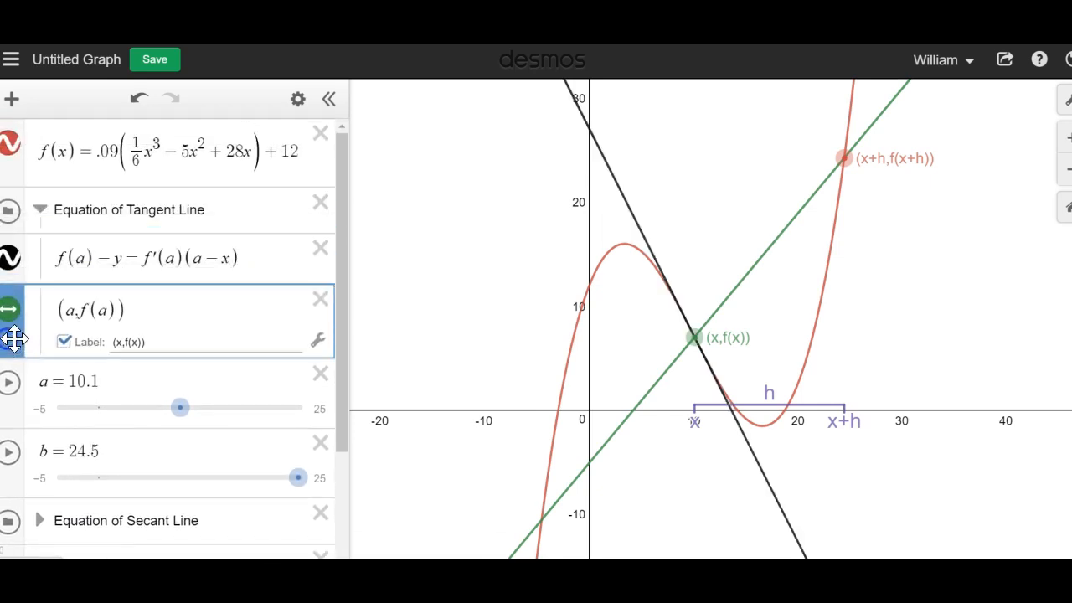
pyautogui.click(39, 209)
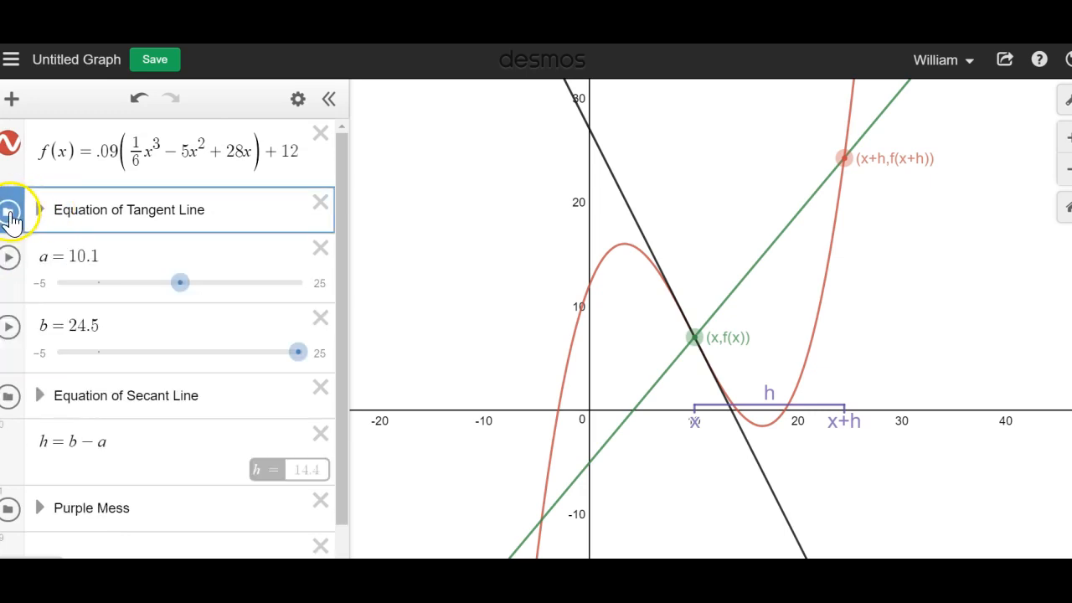
pyautogui.click(10, 216)
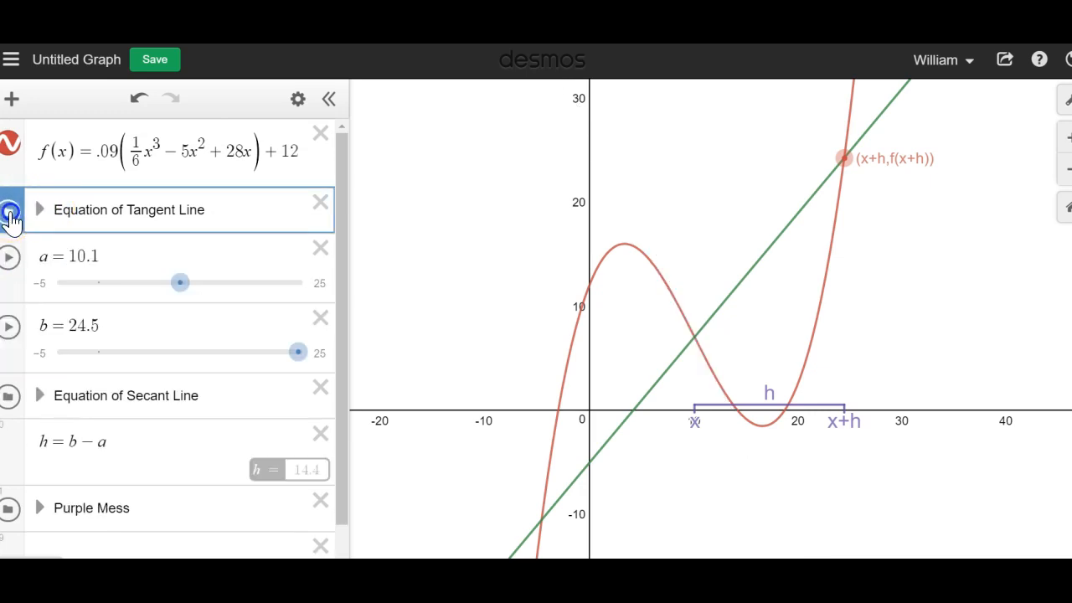
pyautogui.click(10, 215)
# Expand the Equation of Tangent Line folder and move the point (a,f(a)) out of it to just below the a slider.
pyautogui.click(39, 209)
pyautogui.click(94, 305)
pyautogui.moveTo(12, 337); pyautogui.dragTo(8, 396)
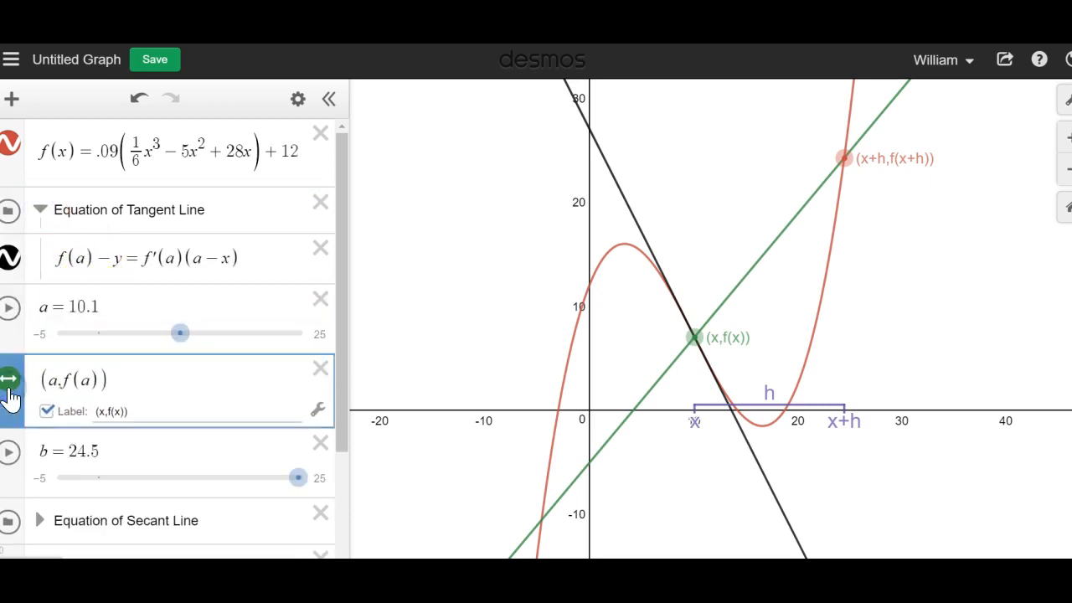
pyautogui.click(15, 260)
pyautogui.click(15, 262)
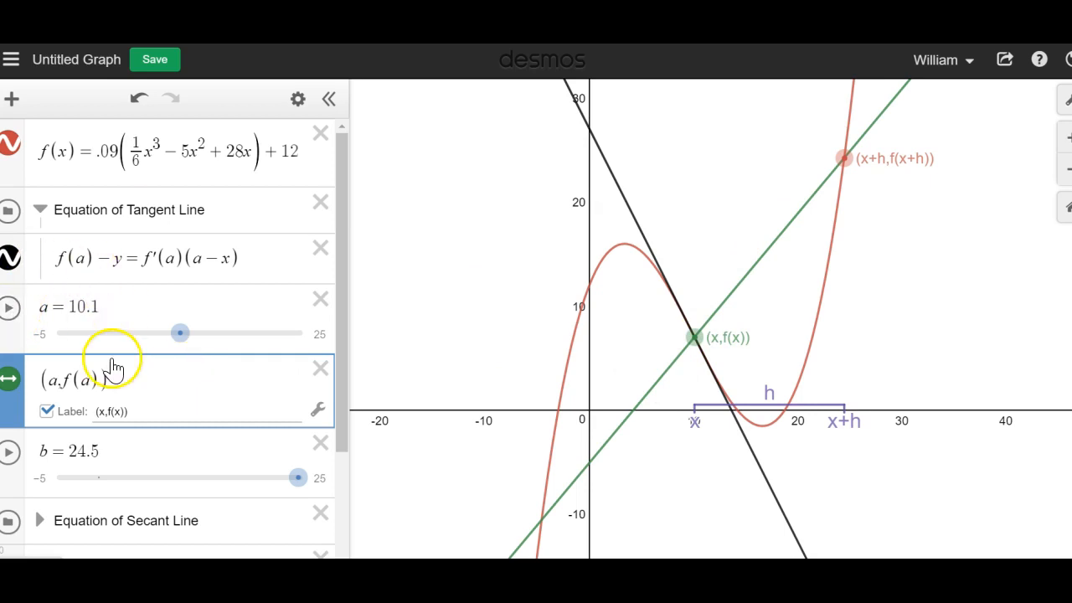
# Move the Equation of Secant Line folder directly beneath the Equation of Tangent Line folder's contents and collapse the tangent line folder.
pyautogui.scroll(-1, 101, 377)
pyautogui.moveTo(21, 474); pyautogui.dragTo(14, 210)
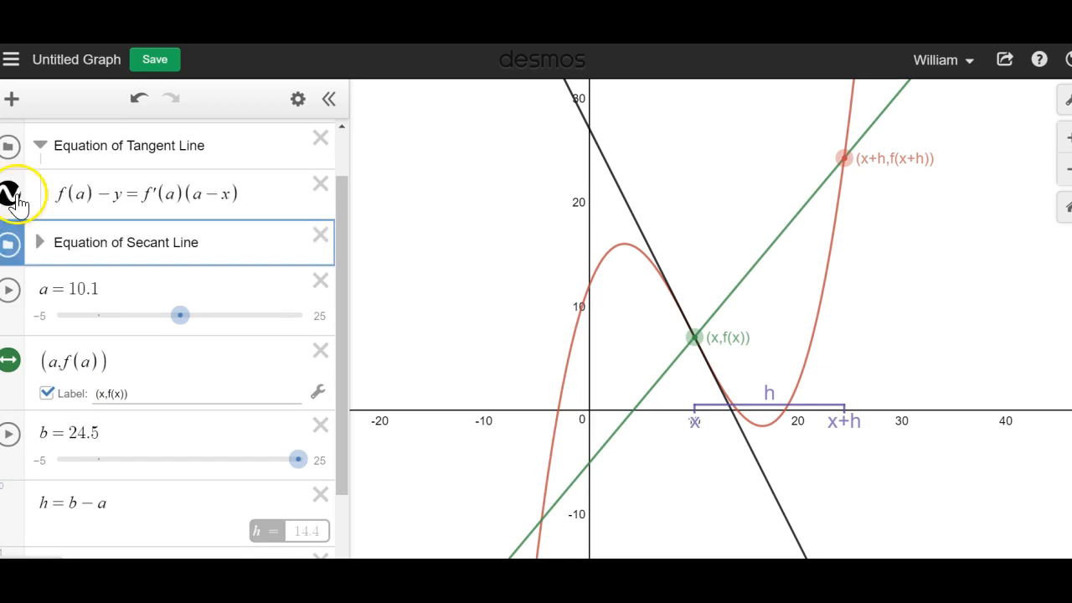
pyautogui.click(39, 146)
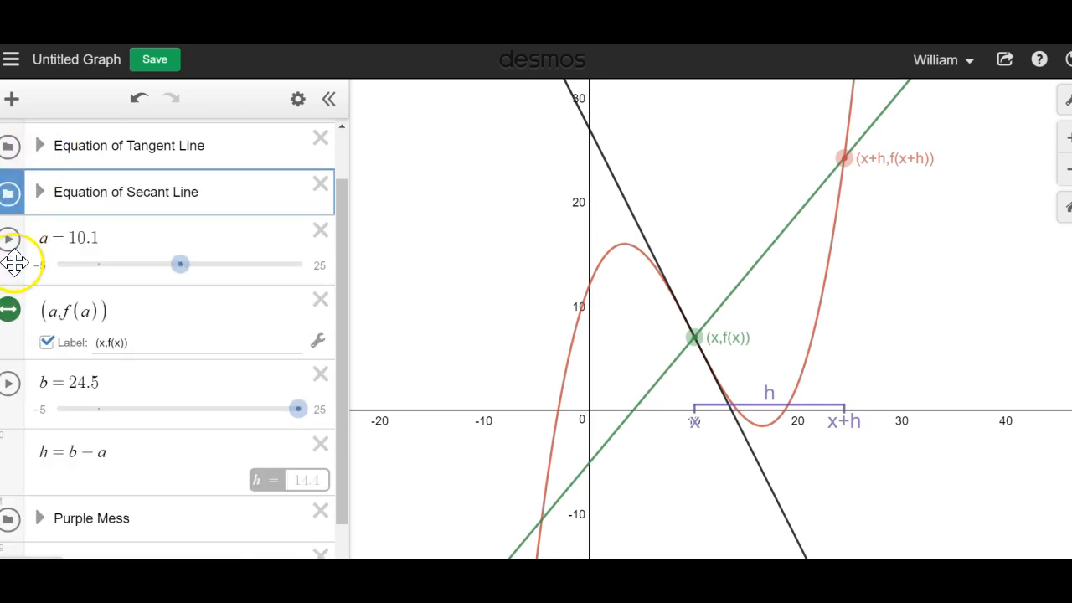
# Reorder the expression list so the b slider follows the a slider and h=b-a comes directly after the b slider.
pyautogui.scroll(1, 14, 262)
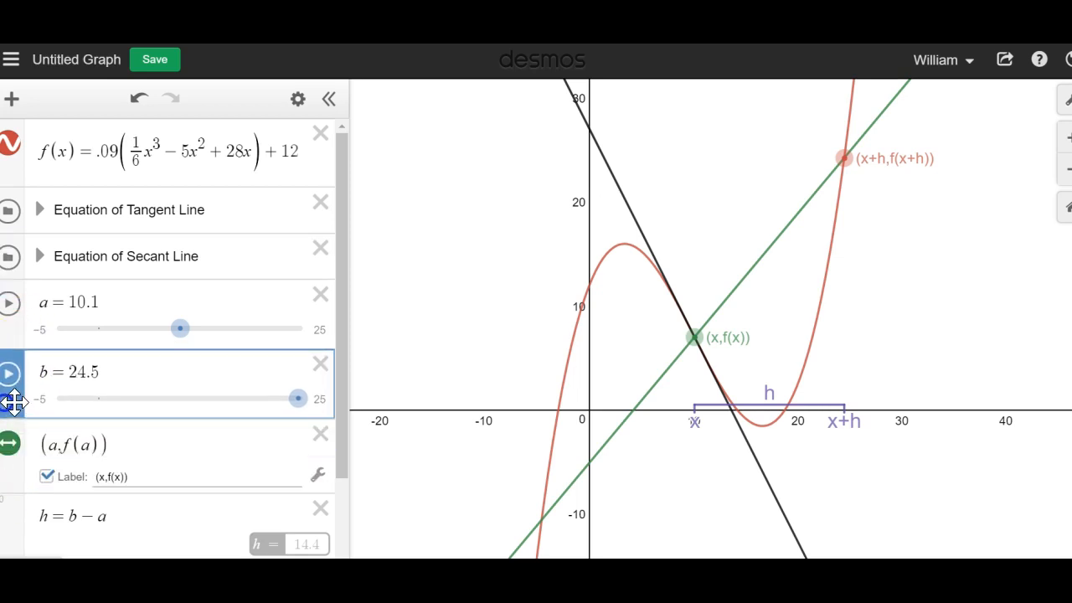
pyautogui.scroll(-3, 115, 503)
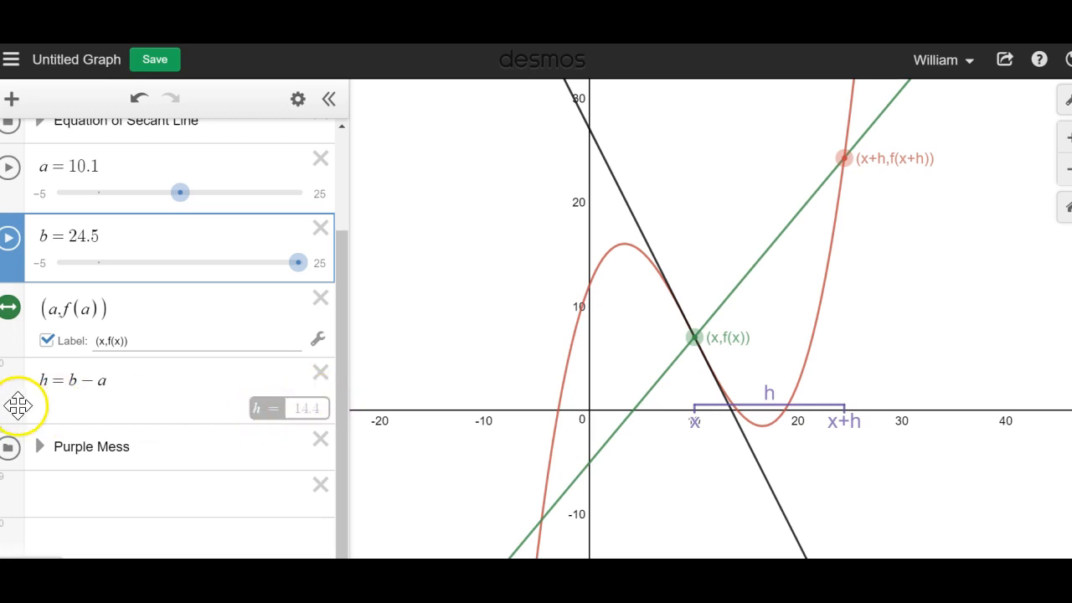
pyautogui.moveTo(15, 405); pyautogui.dragTo(9, 344)
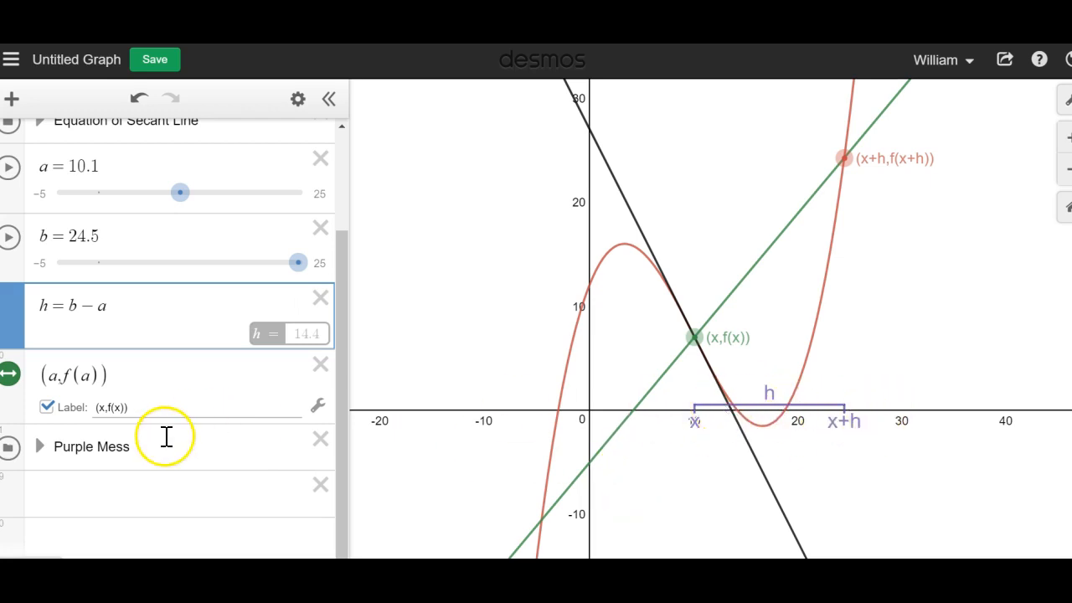
pyautogui.scroll(3, 175, 433)
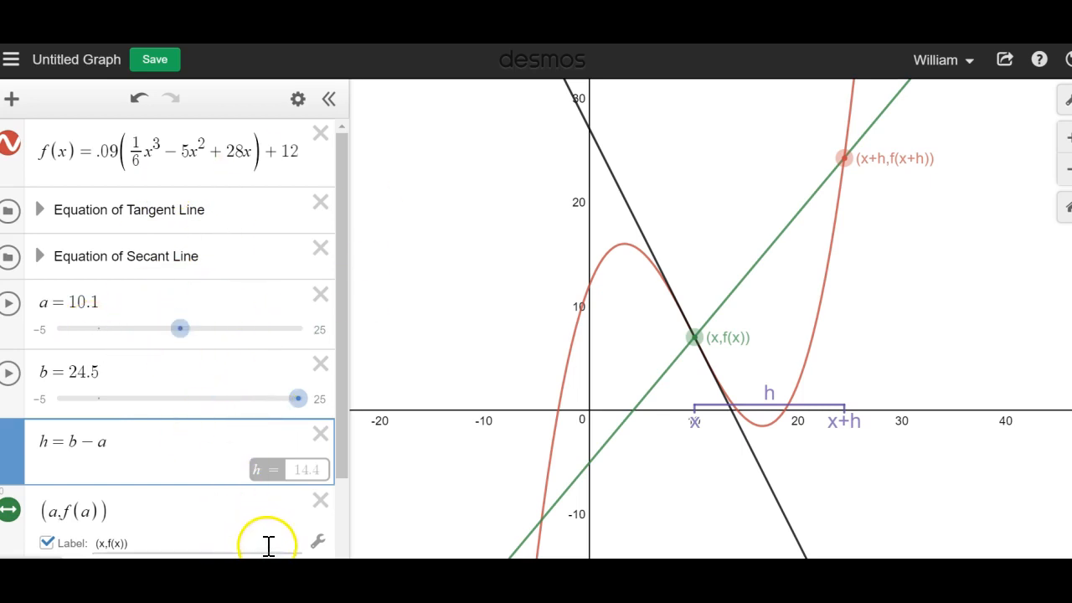
# Test hiding and showing the purple h bracket through the visibility of the Purple Mess folder.
pyautogui.moveTo(343, 460); pyautogui.dragTo(340, 555)
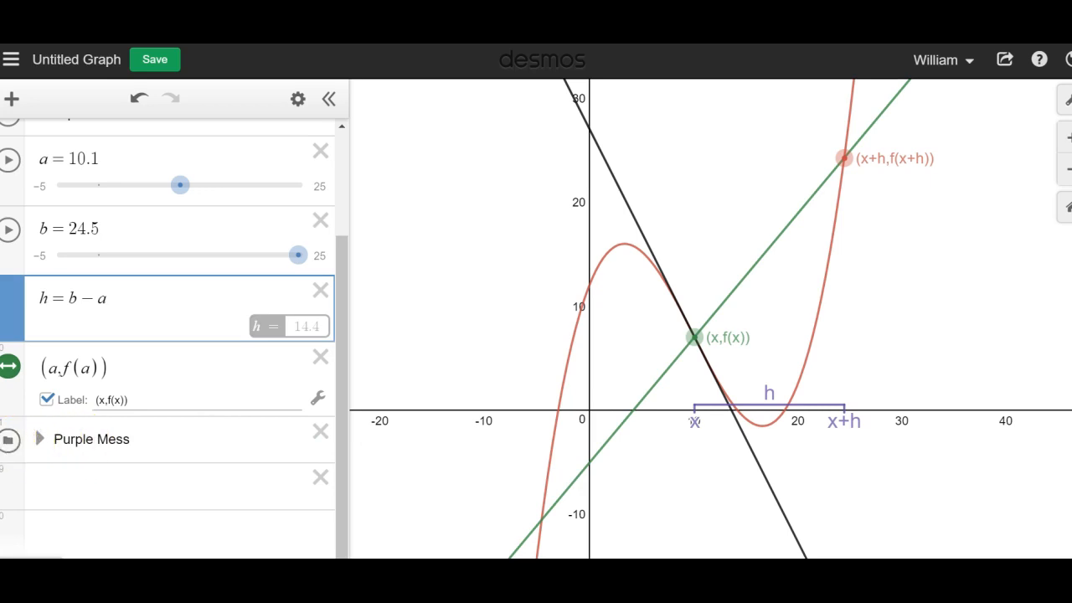
pyautogui.click(9, 441)
pyautogui.click(10, 442)
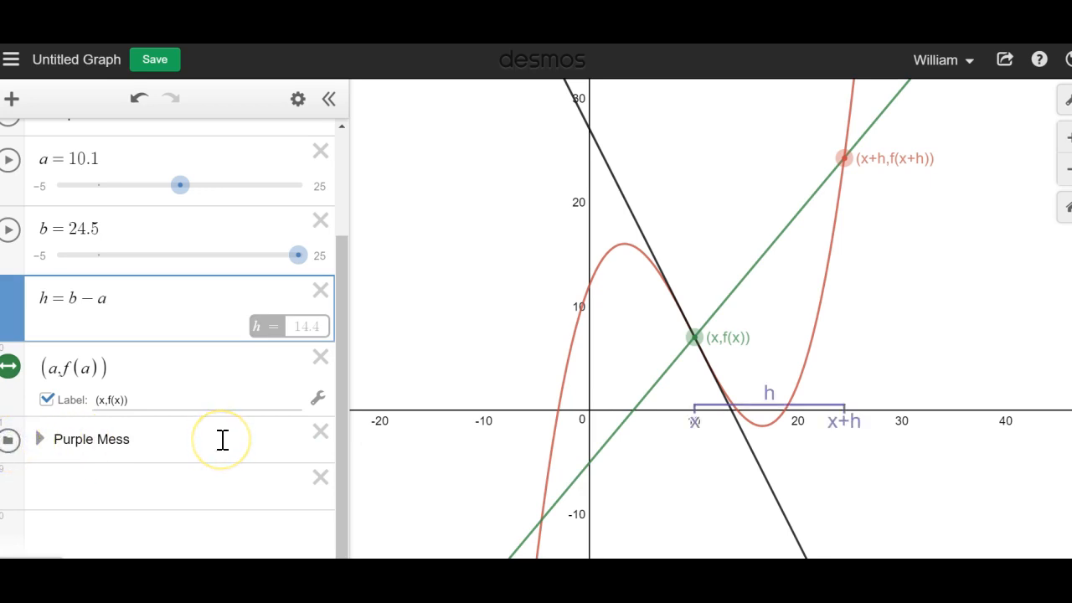
pyautogui.moveTo(342, 452); pyautogui.dragTo(335, 322)
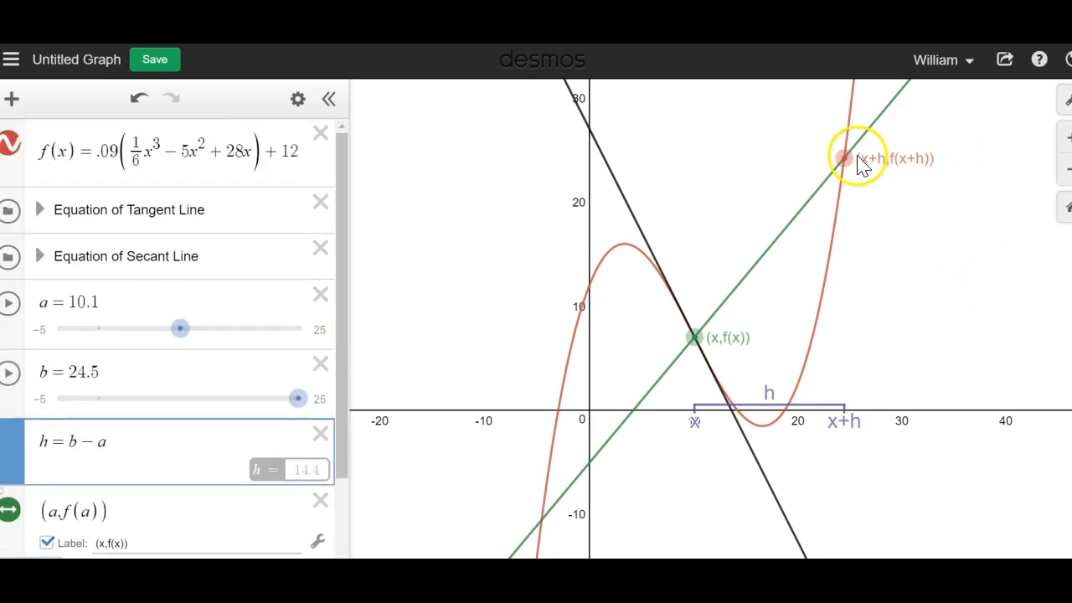
# Turn the graph's grid on to preview it, and turn it off again in the graph settings.
pyautogui.click(1067, 102)
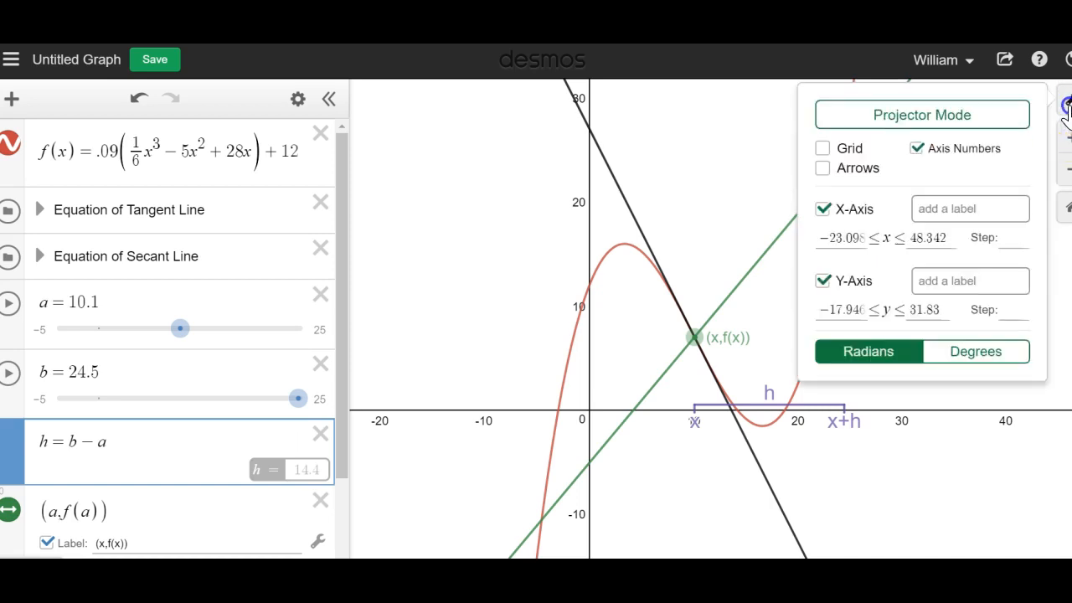
pyautogui.click(824, 149)
pyautogui.click(741, 542)
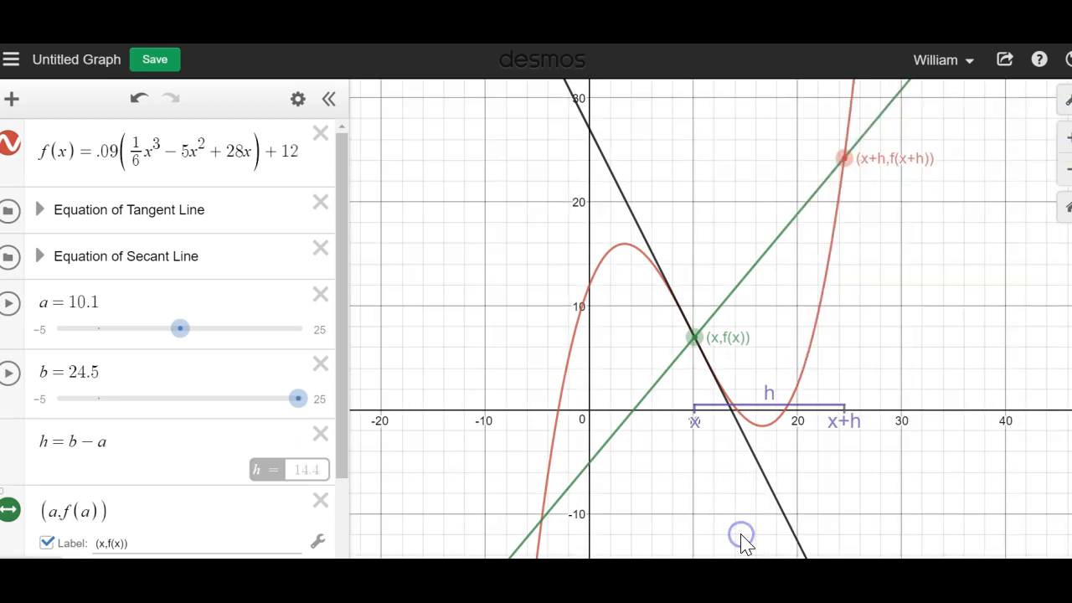
pyautogui.click(1065, 110)
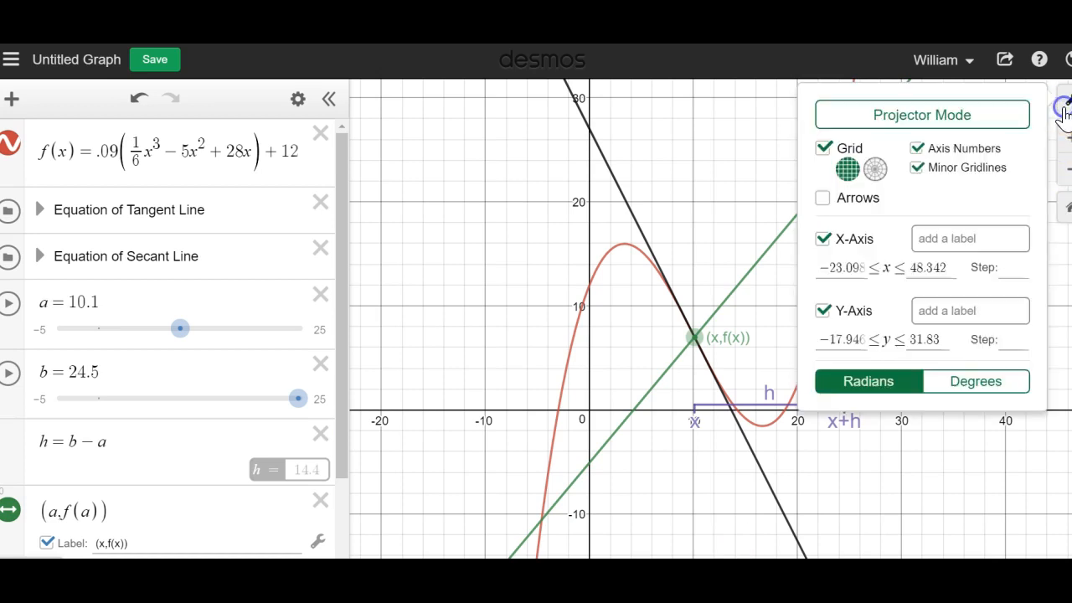
pyautogui.click(824, 149)
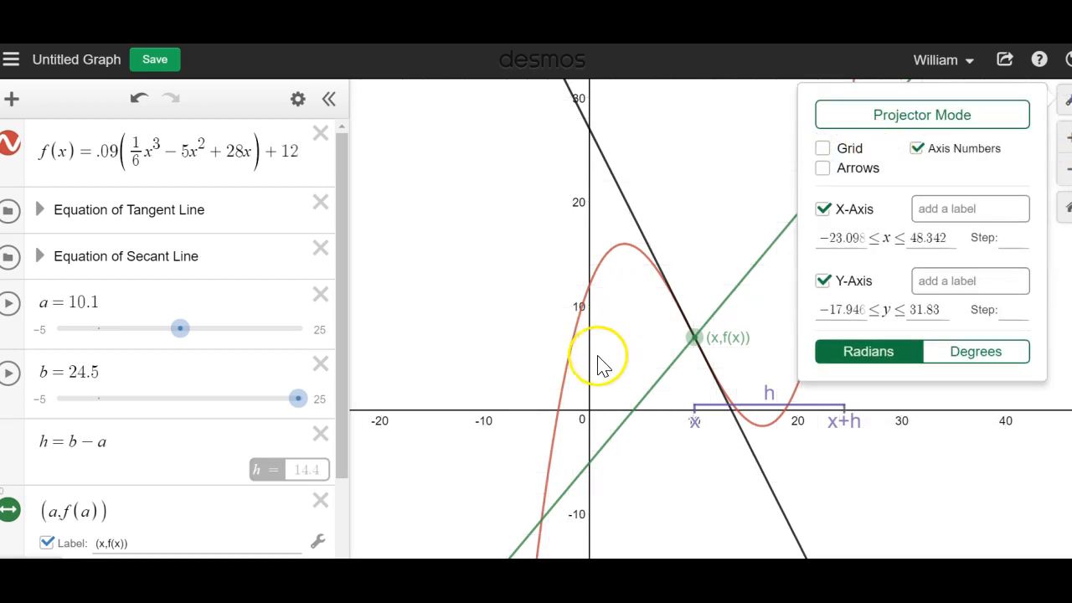
pyautogui.click(473, 387)
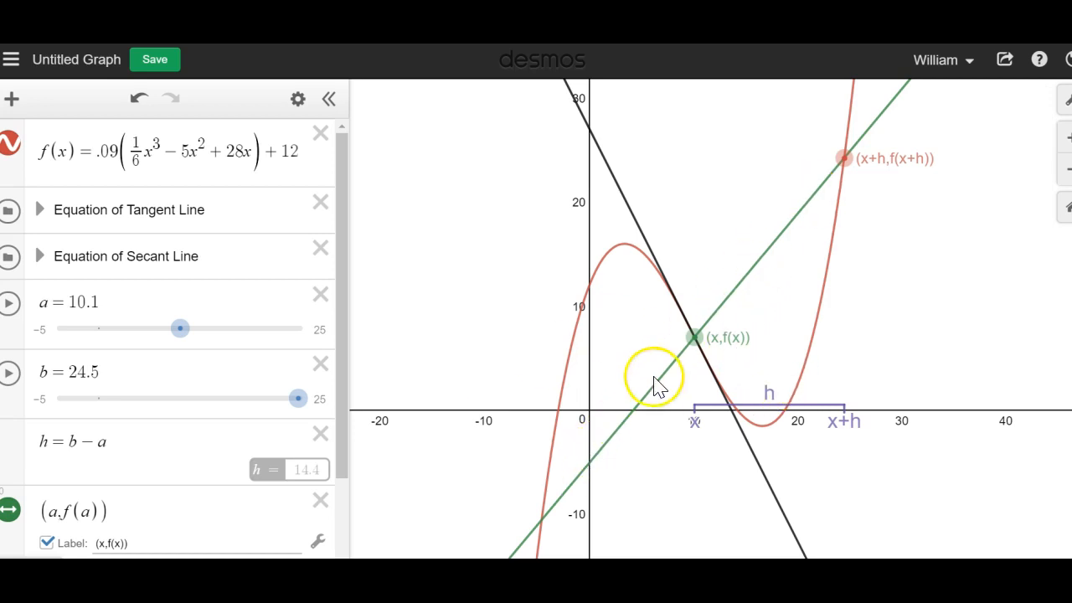
# Hide the Equation of Tangent Line and Equation of Secant Line folders on the graph, and show the tangent line again.
pyautogui.click(9, 210)
pyautogui.click(9, 256)
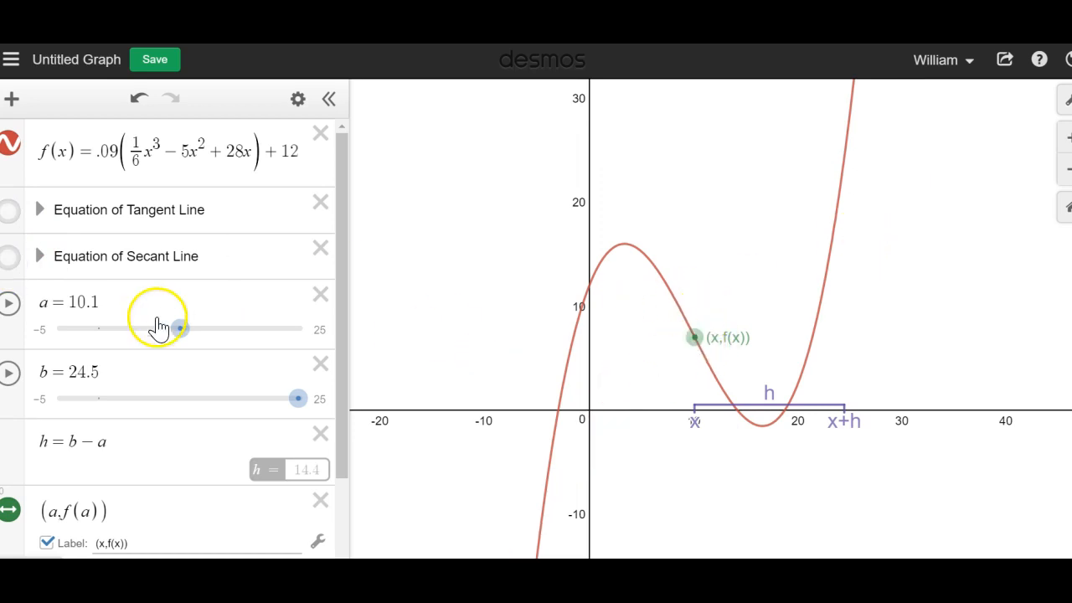
pyautogui.click(12, 220)
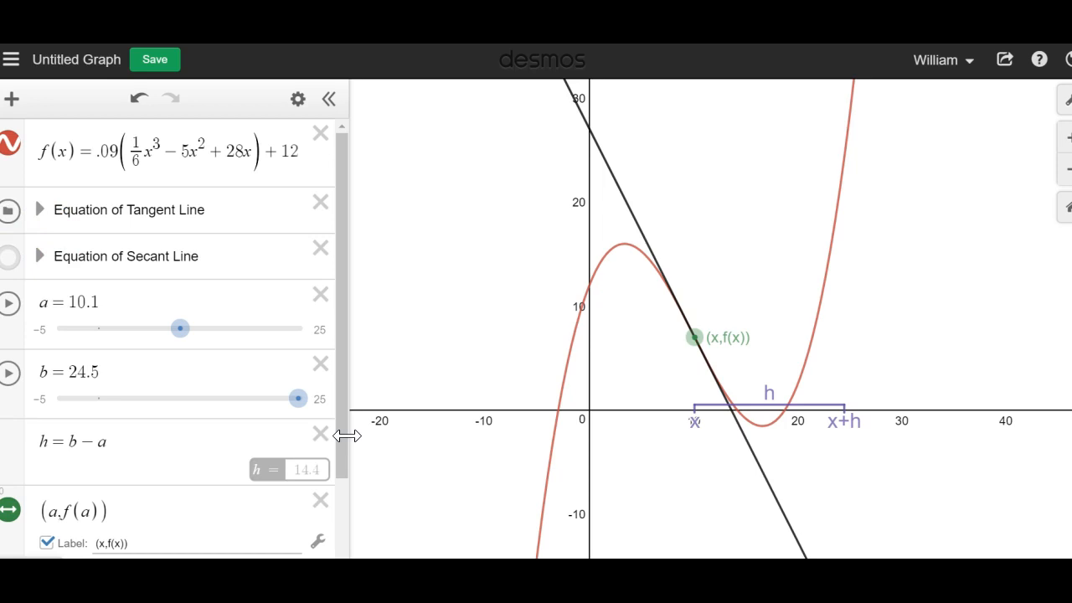
# Hide the Equation of Tangent Line folder on the graph and save the graph with the title "Limit Definition of a Derivative".
pyautogui.click(12, 216)
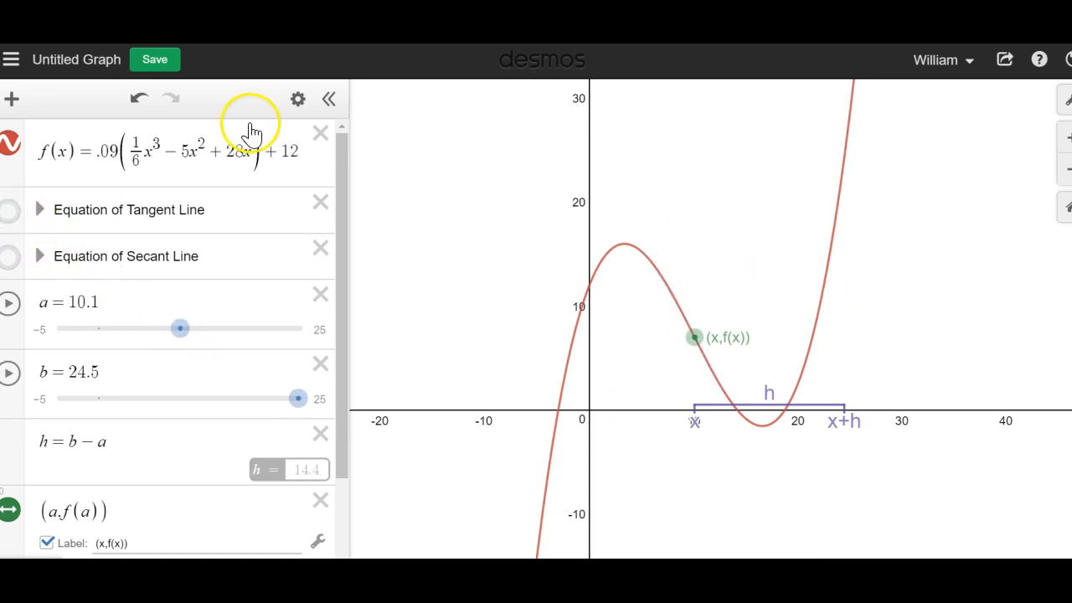
pyautogui.click(67, 62)
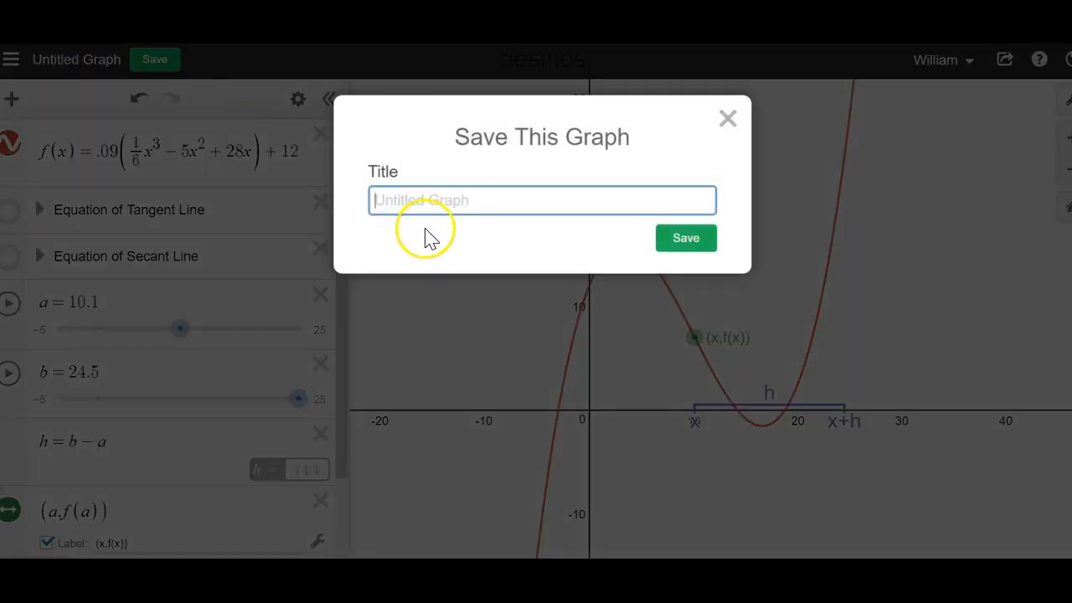
pyautogui.click(442, 202)
pyautogui.write('Limit Definition of a Derivative')
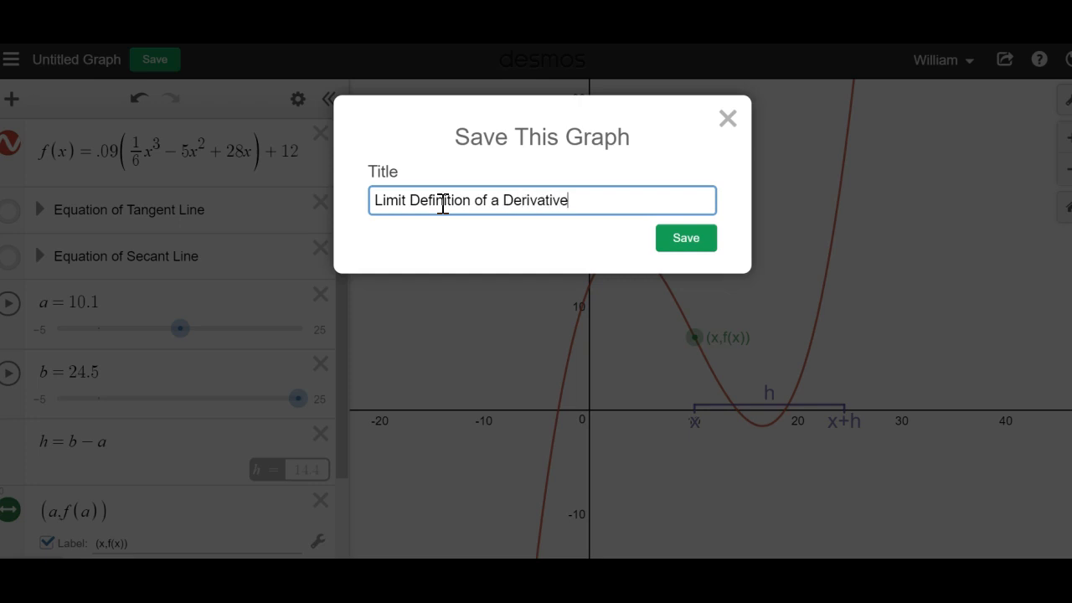
pyautogui.click(670, 247)
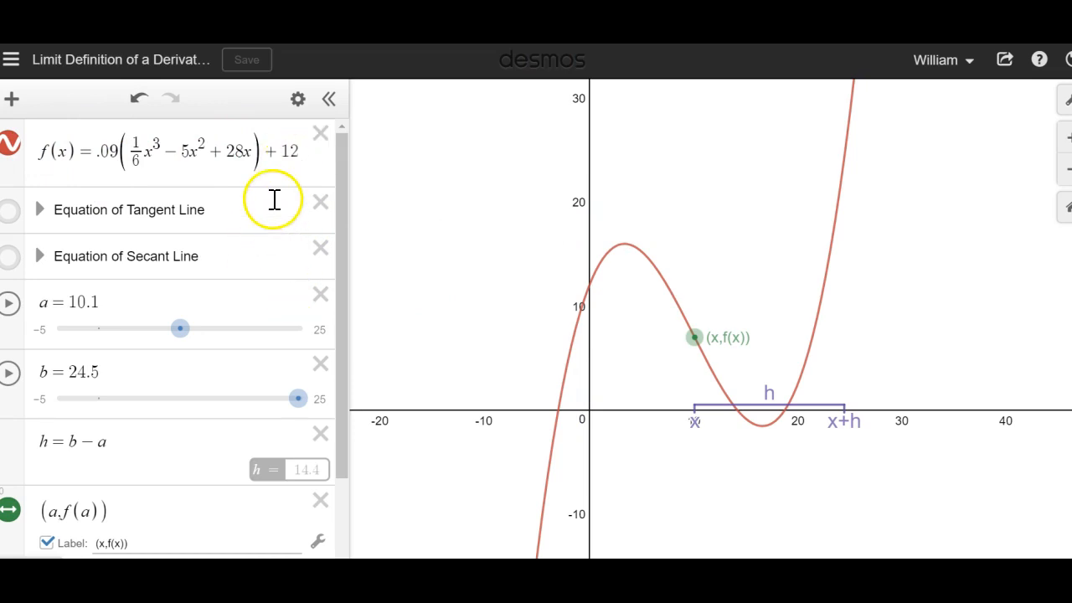
# Replace the right side of the f(x) definition with x^2-2x+1.
pyautogui.click(293, 149)
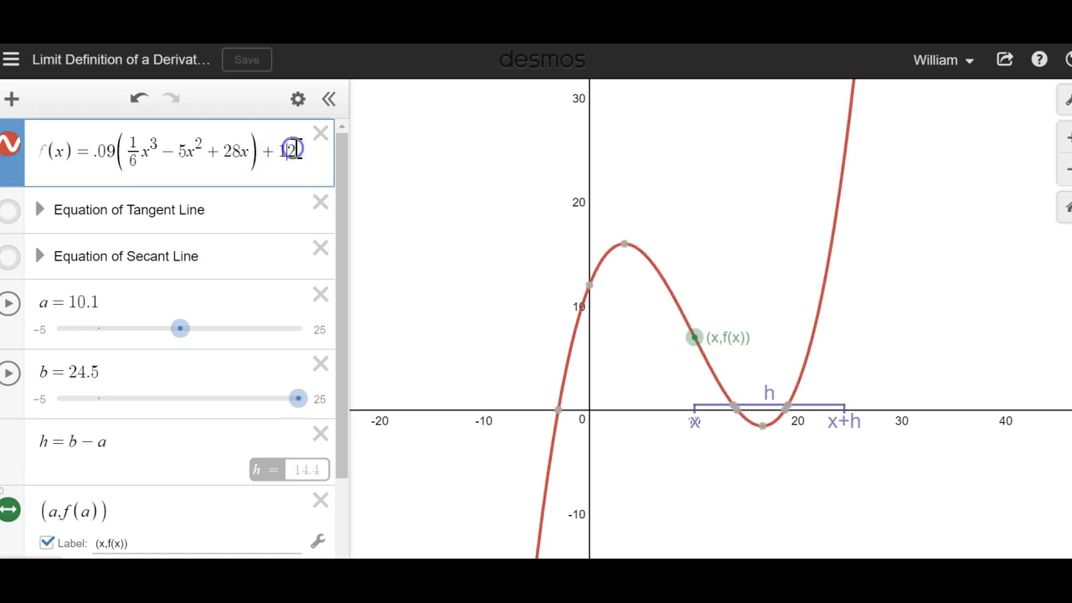
pyautogui.moveTo(292, 150); pyautogui.dragTo(175, 147)
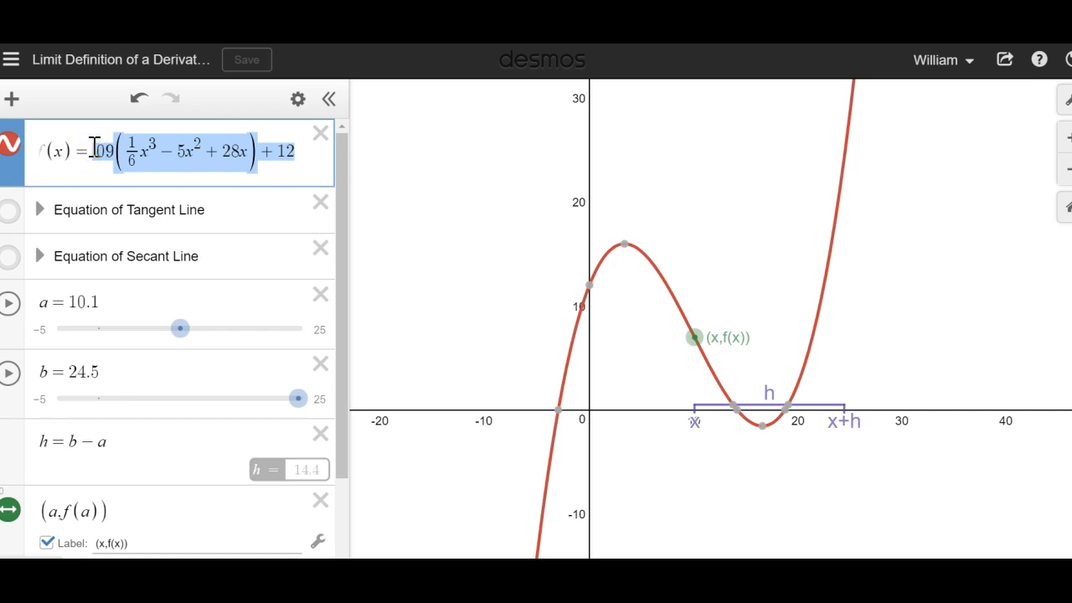
pyautogui.write('x)=x')
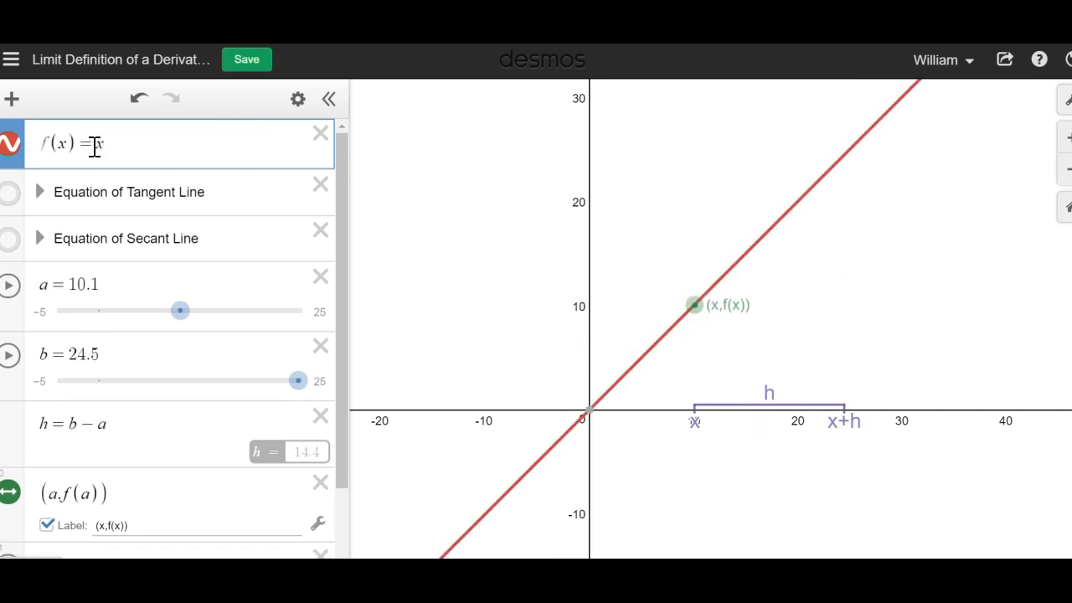
pyautogui.write('2')
pyautogui.press('BackSpace')
pyautogui.write('^2')
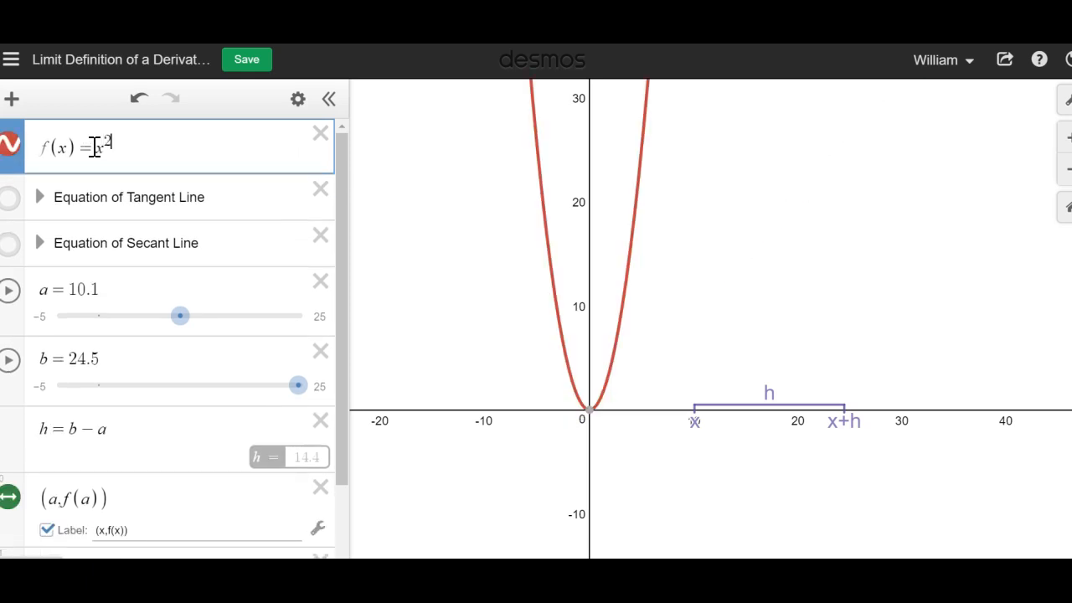
pyautogui.press('Right')
pyautogui.write('-2x')
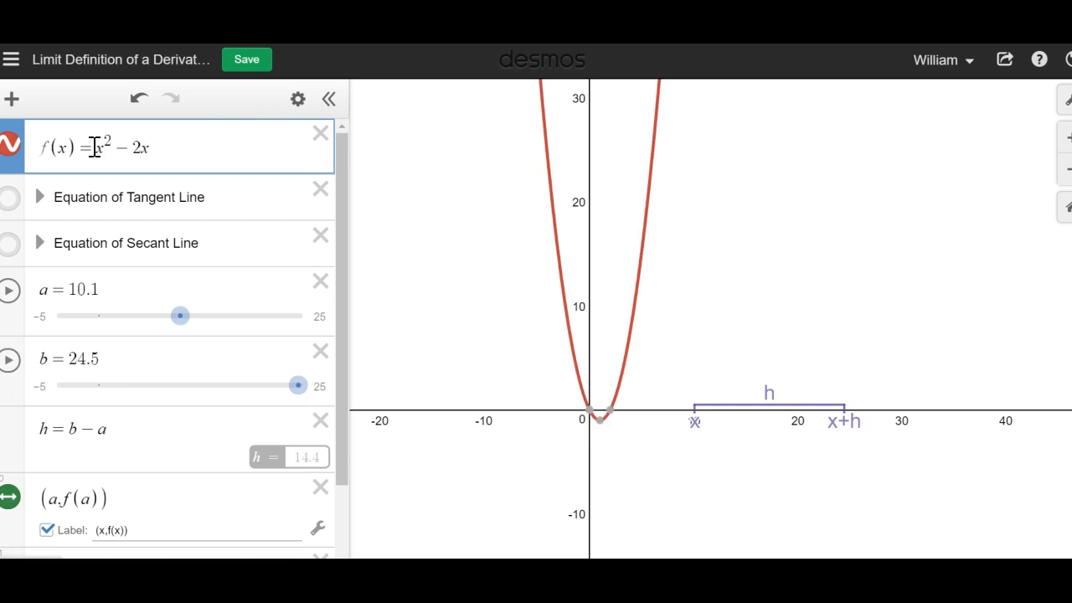
pyautogui.write('+1')
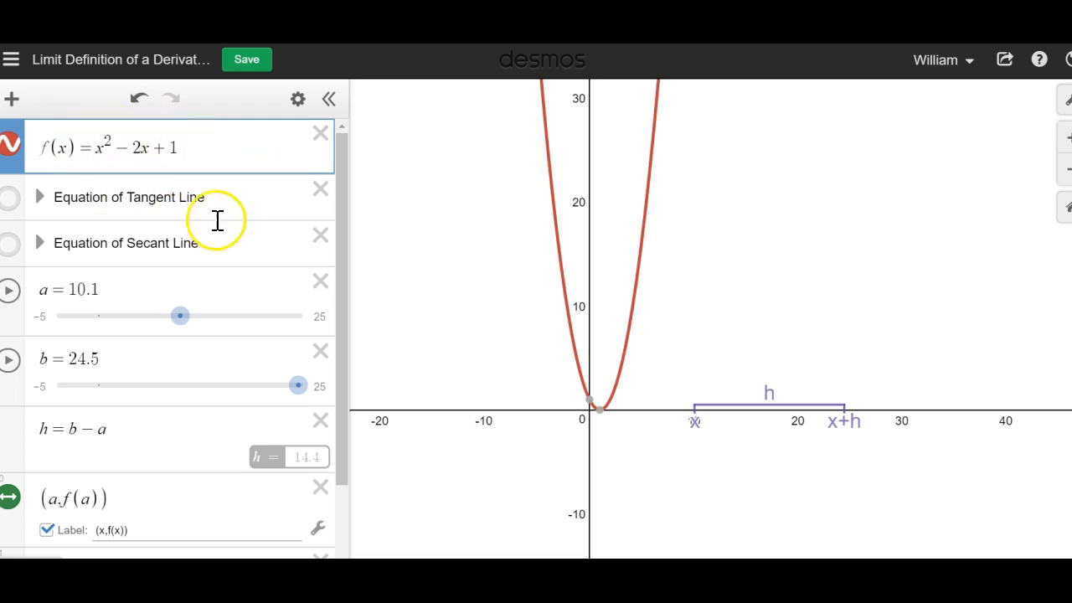
# Set the exponent of the leading term in f(x) to 3.
pyautogui.click(103, 140)
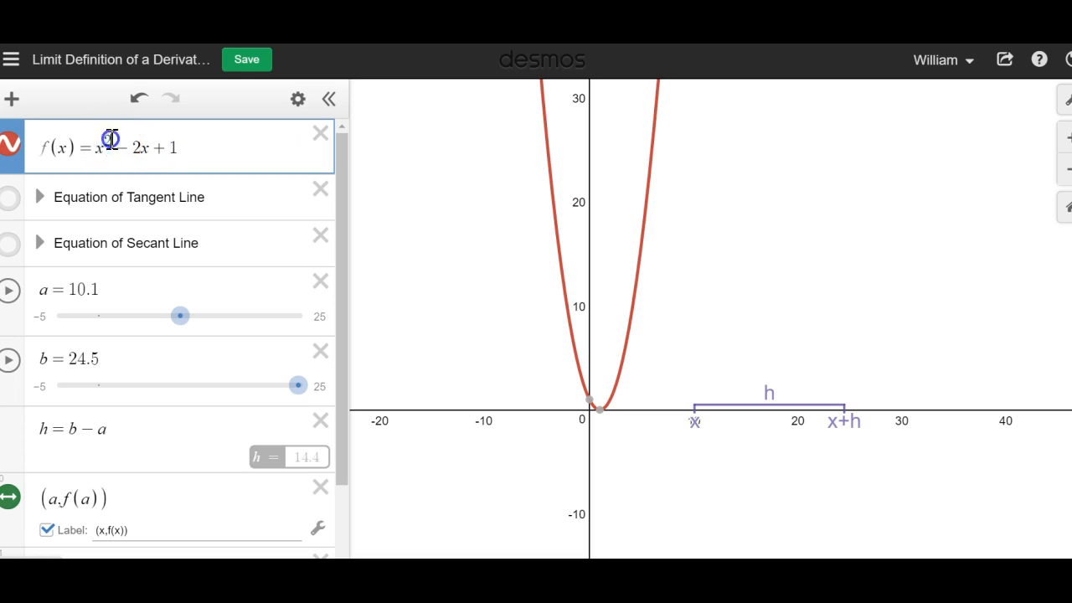
pyautogui.press('BackSpace')
pyautogui.write('3')
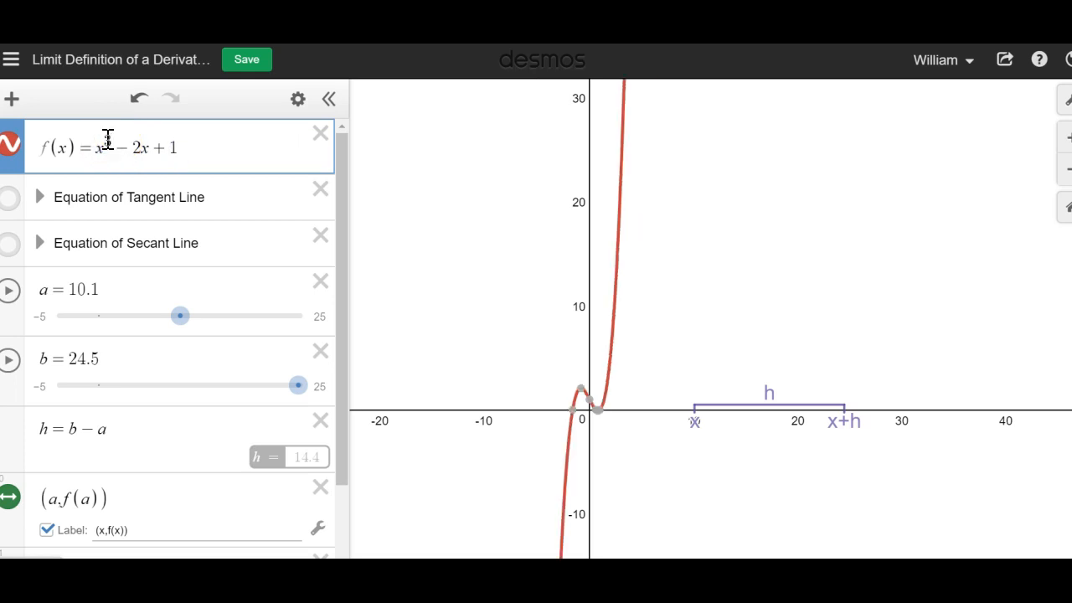
pyautogui.click(494, 349)
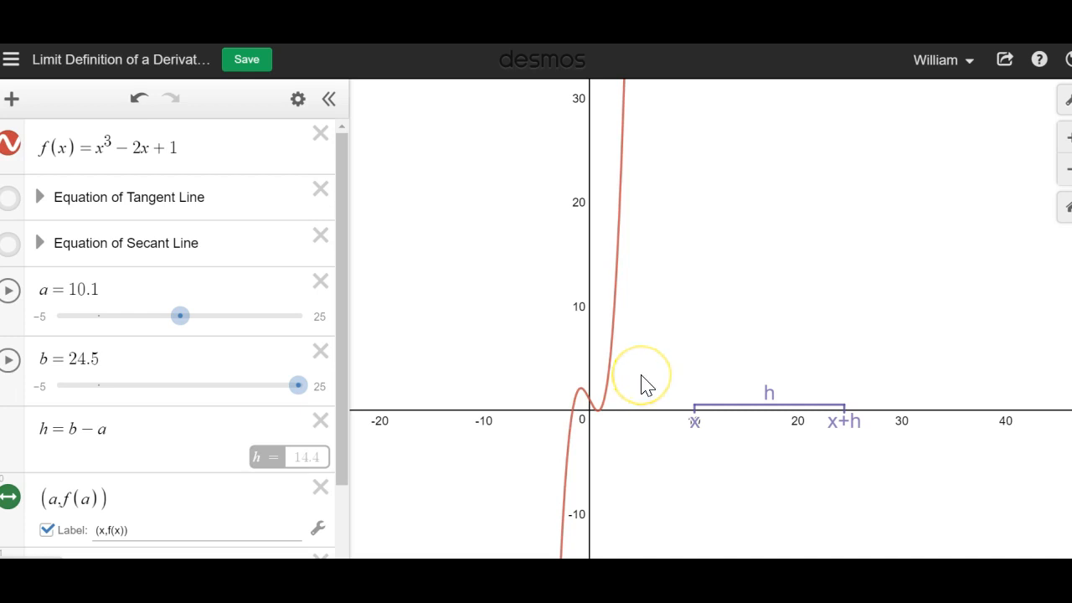
# Set the a slider to -0.8 and the b slider to 4.3 to bring the h bracket near the cubic's turning points.
pyautogui.scroll(5, 641, 385)
pyautogui.scroll(-5, 643, 386)
pyautogui.scroll(4, 643, 386)
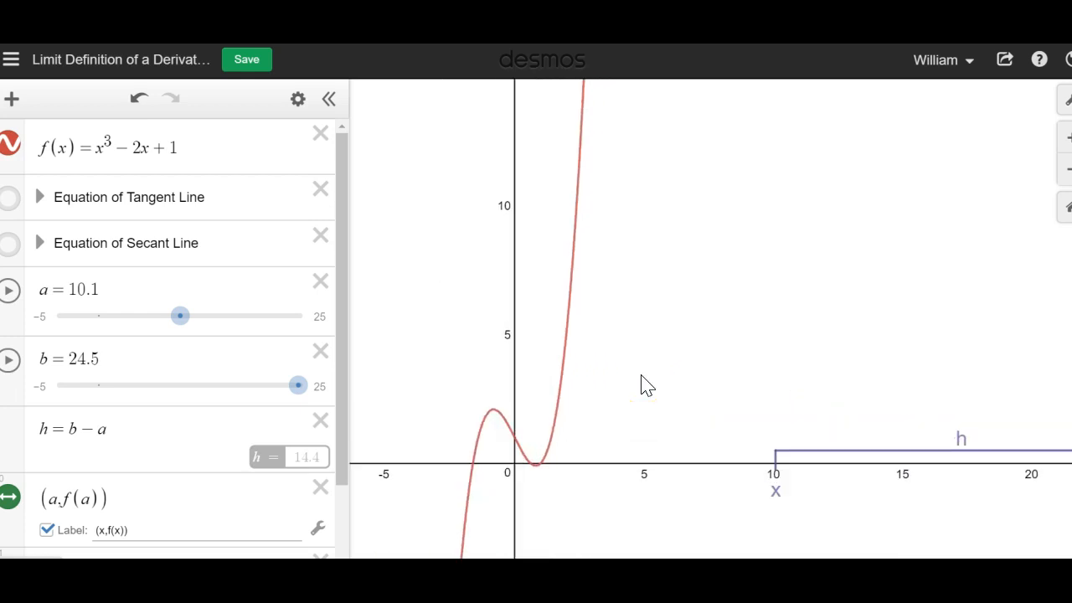
pyautogui.scroll(1, 641, 385)
pyautogui.moveTo(181, 317); pyautogui.dragTo(91, 313)
pyautogui.moveTo(298, 387); pyautogui.dragTo(136, 388)
# Show the Equation of Tangent Line and Equation of Secant Line folders on the graph.
pyautogui.click(10, 245)
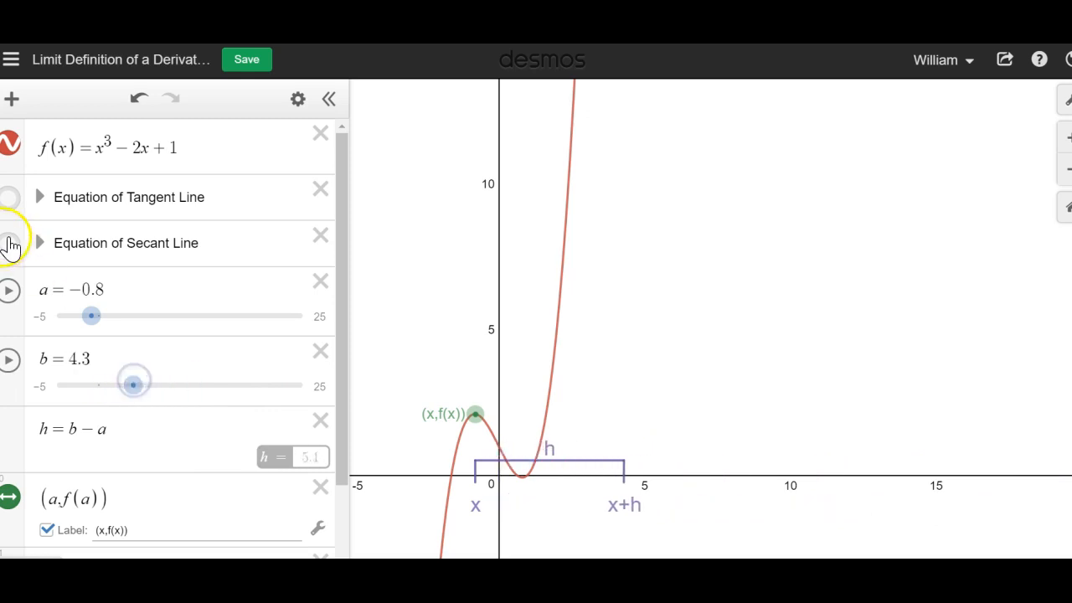
pyautogui.click(11, 207)
pyautogui.click(12, 249)
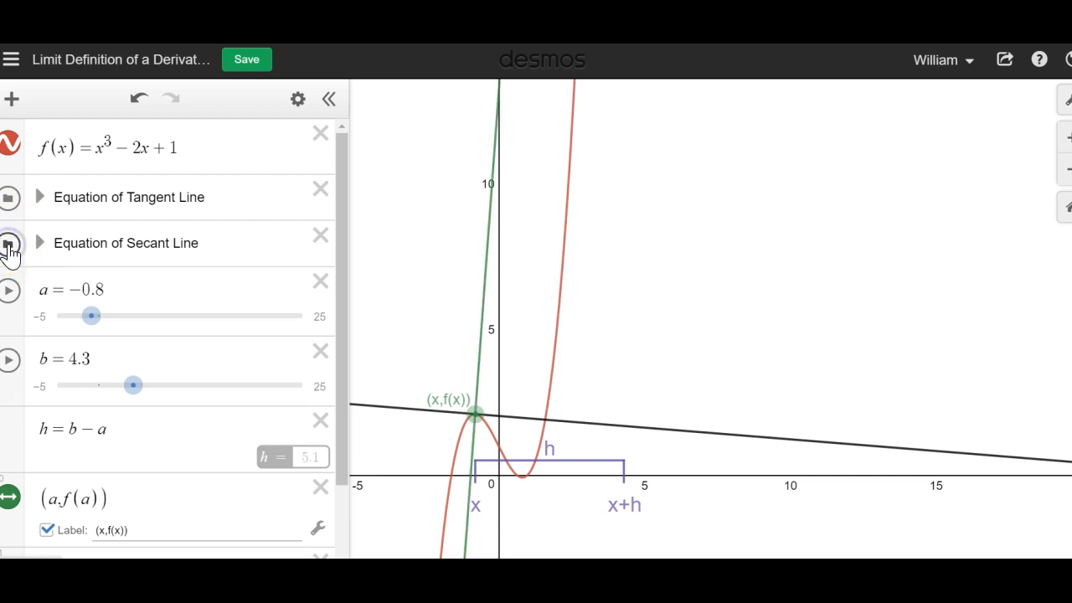
# Adjust the a slider around -0.8 and reduce the b slider to 1.2 to move the secant point closer.
pyautogui.click(89, 319)
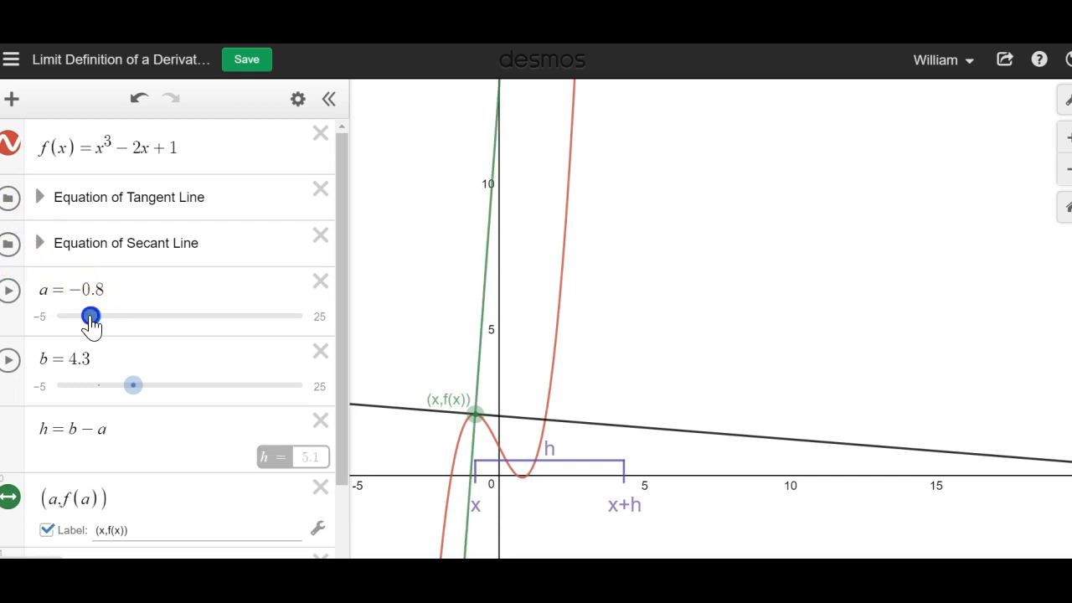
pyautogui.moveTo(97, 320); pyautogui.dragTo(92, 320)
pyautogui.moveTo(133, 385)
pyautogui.mouseDown()
pyautogui.moveTo(156, 395)
pyautogui.moveTo(122, 397)
pyautogui.mouseUp()
pyautogui.moveTo(92, 326)
pyautogui.mouseDown()
pyautogui.moveTo(81, 332)
pyautogui.moveTo(114, 334)
pyautogui.moveTo(91, 330)
pyautogui.mouseUp()
pyautogui.moveTo(121, 385)
pyautogui.mouseDown()
pyautogui.moveTo(90, 387)
pyautogui.moveTo(113, 394)
pyautogui.mouseUp()
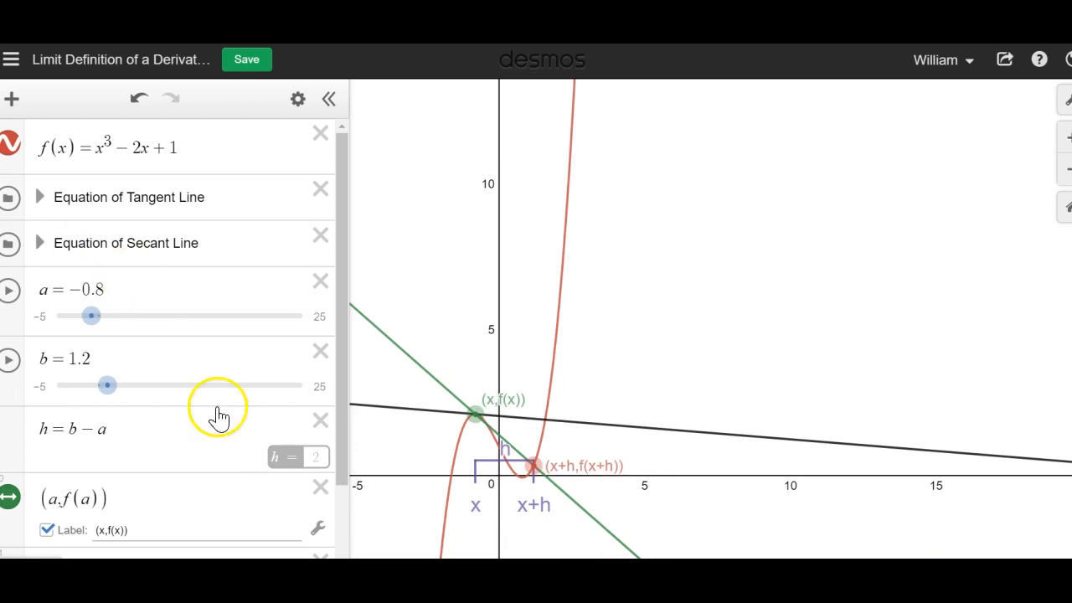
# Set the b slider's step to .01 and move b to 0.6.
pyautogui.click(321, 388)
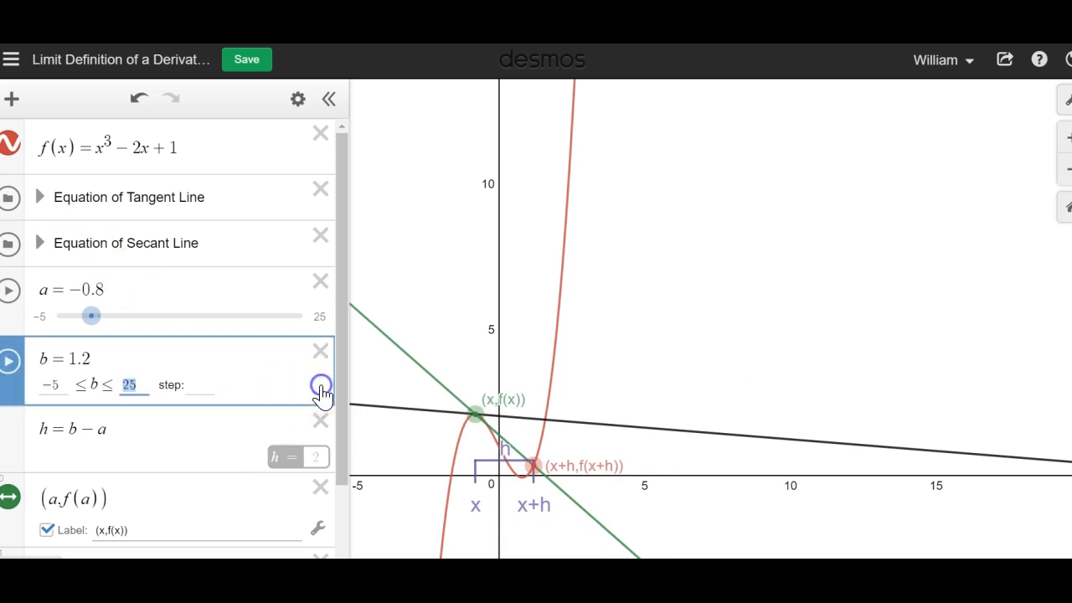
pyautogui.click(209, 385)
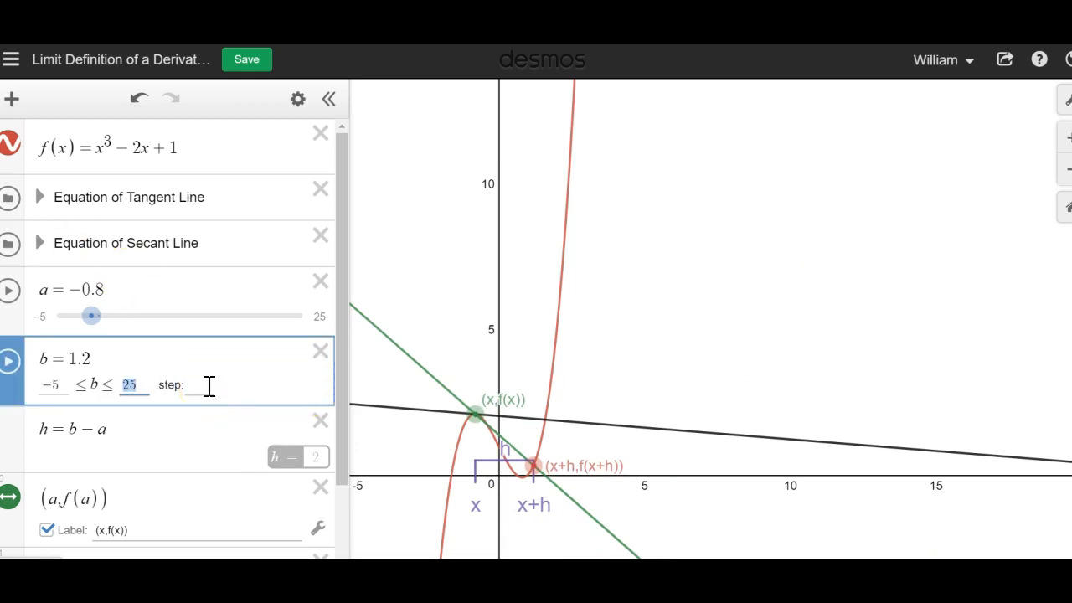
pyautogui.click(198, 388)
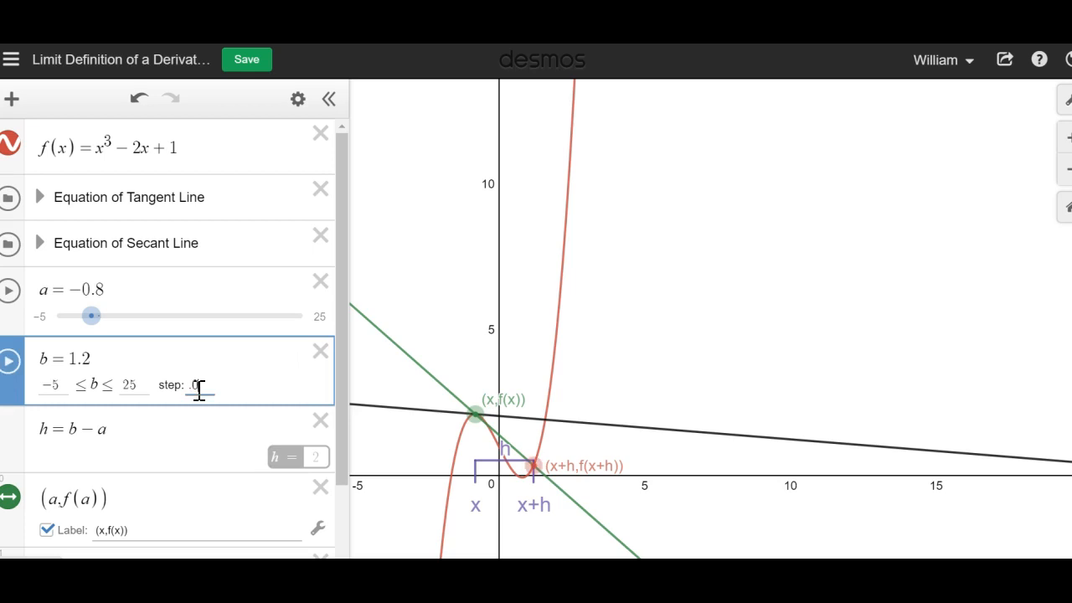
pyautogui.click(207, 465)
pyautogui.moveTo(107, 389)
pyautogui.mouseDown()
pyautogui.moveTo(129, 400)
pyautogui.moveTo(105, 400)
pyautogui.mouseUp()
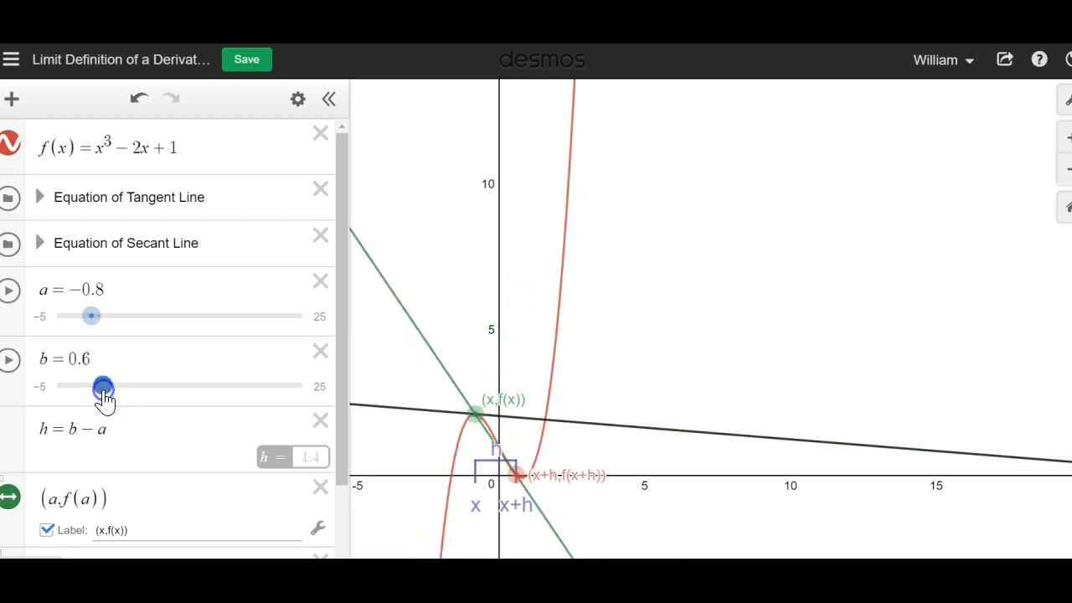
pyautogui.click(314, 385)
pyautogui.click(206, 384)
pyautogui.click(201, 384)
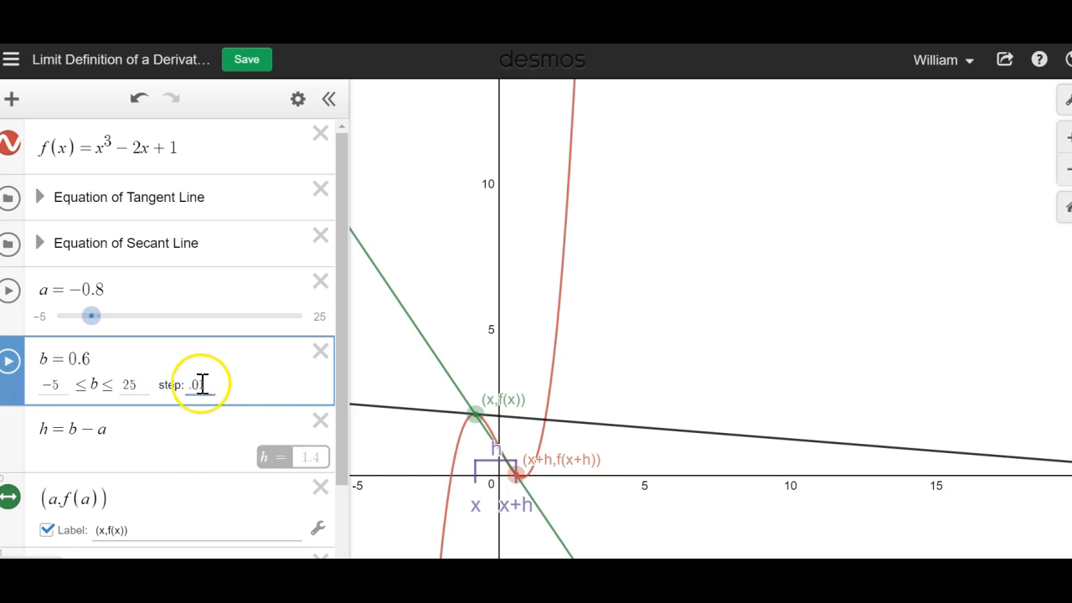
pyautogui.click(218, 453)
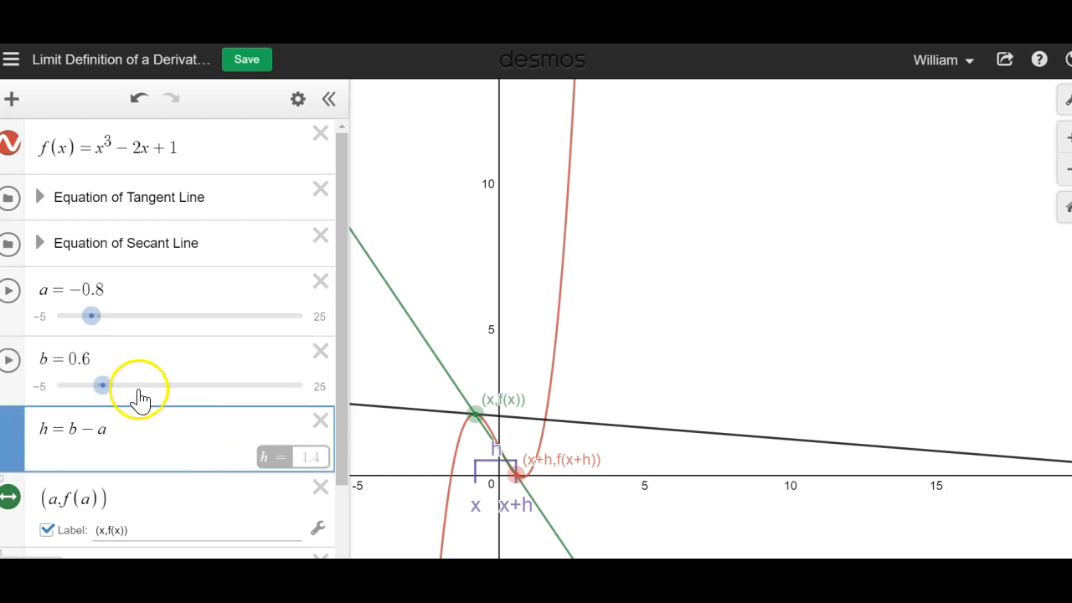
# Try a step of 1 for the b slider and move b to 1.
pyautogui.click(317, 406)
pyautogui.click(209, 387)
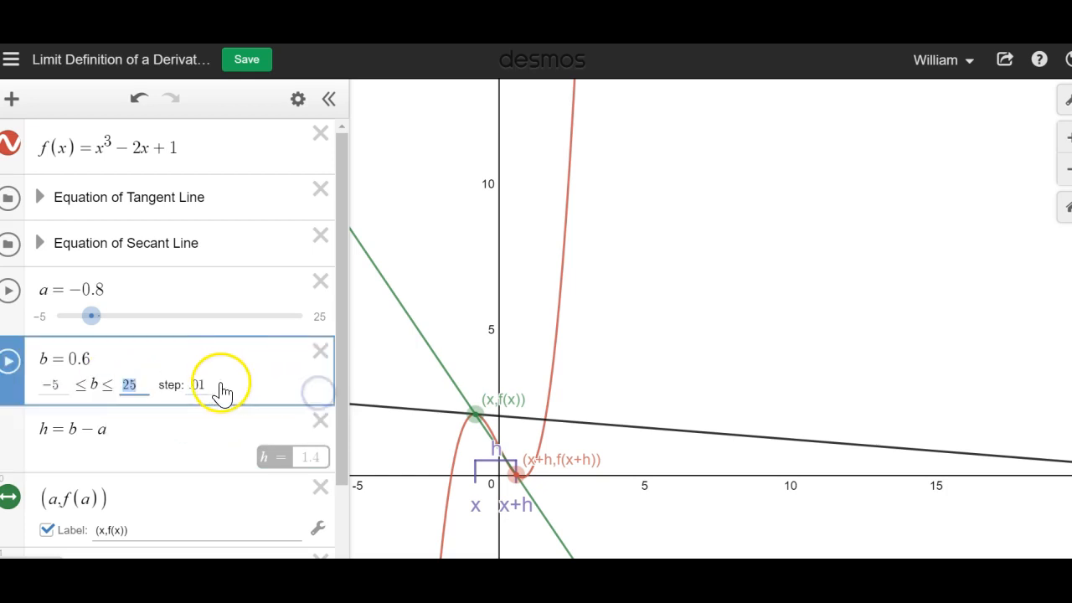
pyautogui.write('1')
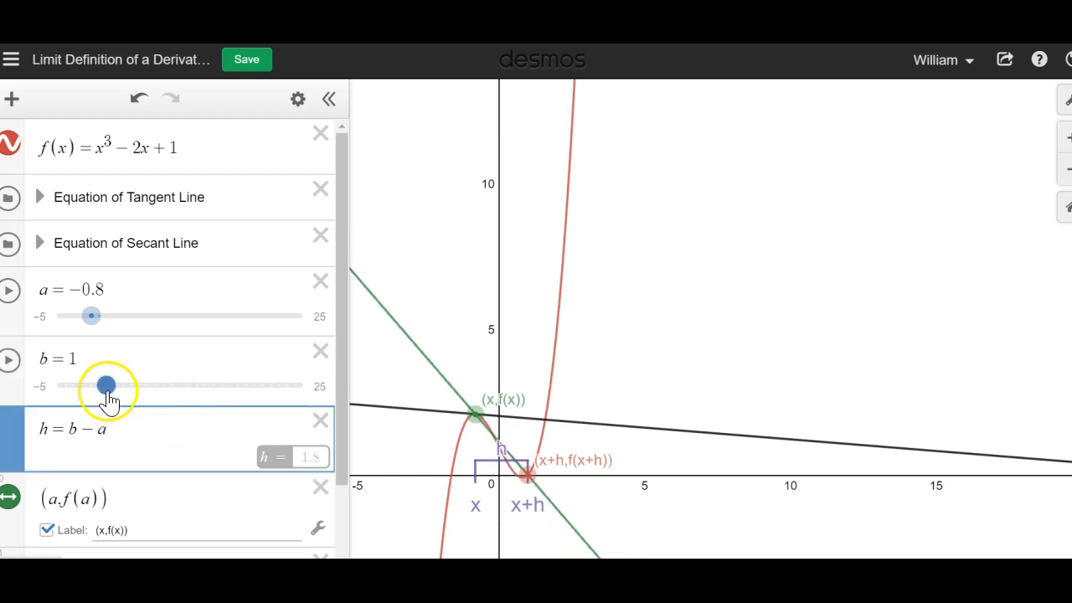
pyautogui.moveTo(106, 385)
pyautogui.mouseDown()
pyautogui.moveTo(170, 387)
pyautogui.moveTo(104, 387)
pyautogui.mouseUp()
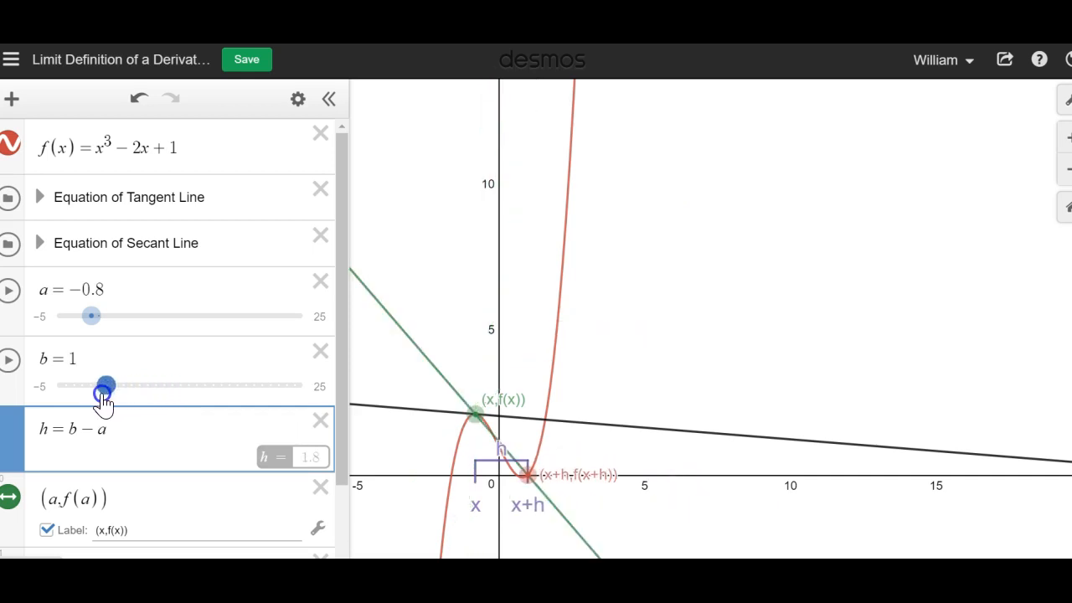
# Set the b slider's step to .2 and move b to 0.8.
pyautogui.click(313, 387)
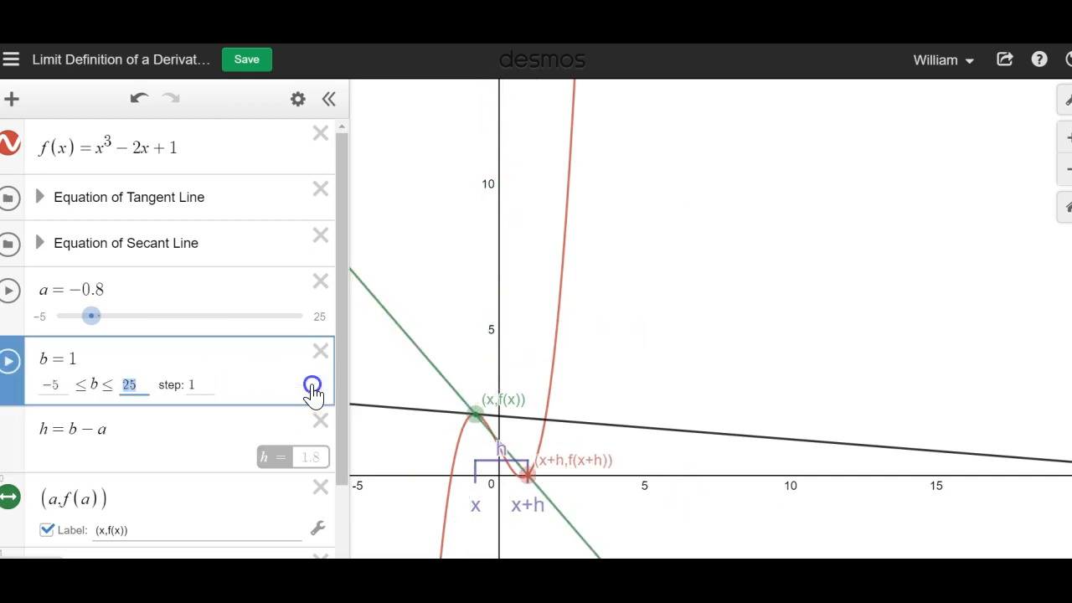
pyautogui.click(191, 382)
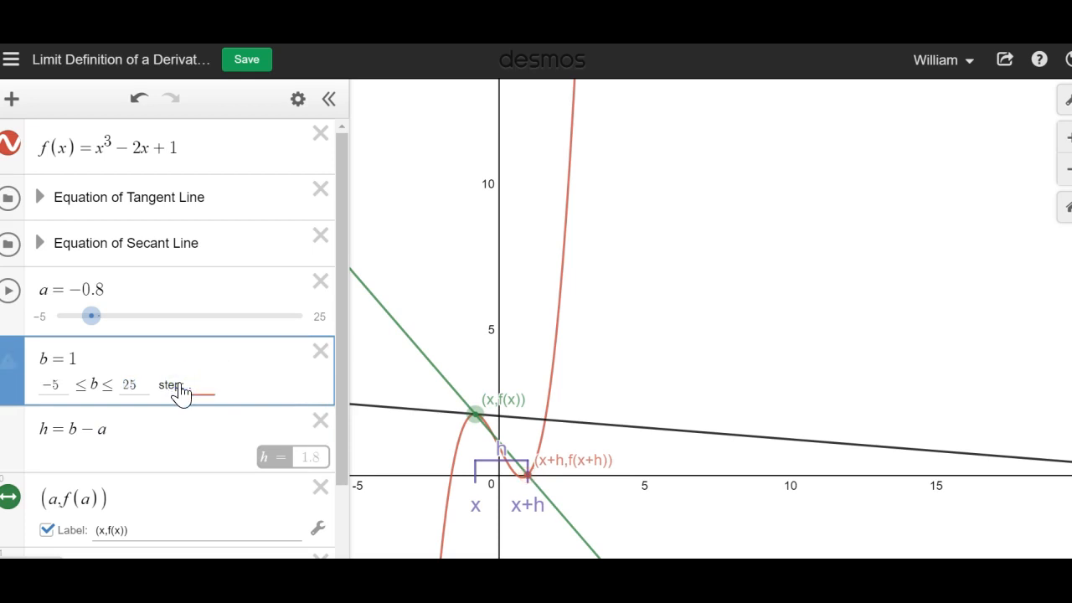
pyautogui.write('2')
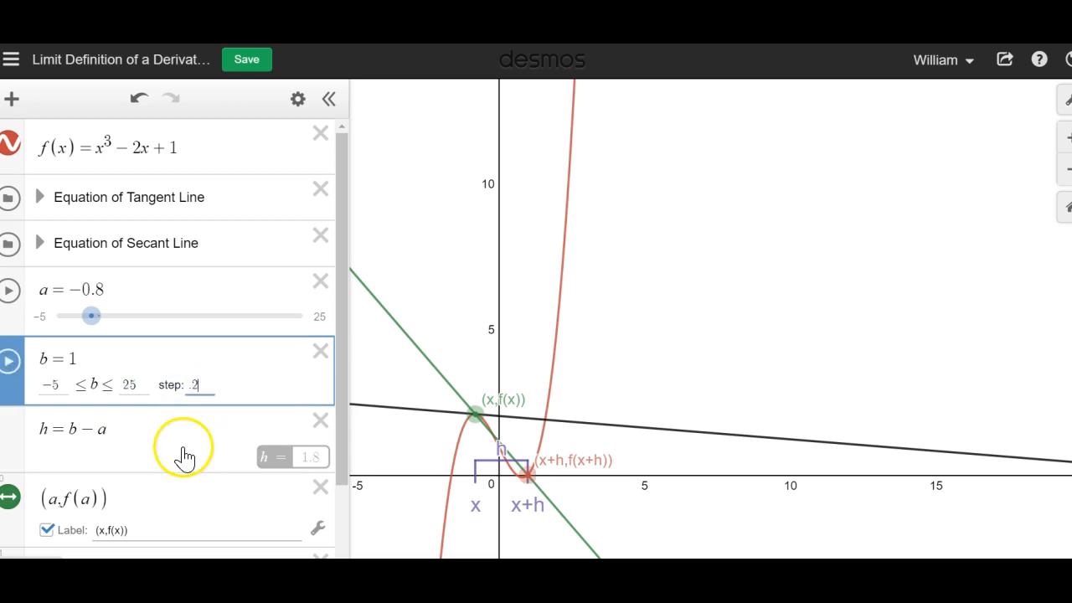
pyautogui.click(185, 454)
pyautogui.moveTo(109, 393)
pyautogui.mouseDown()
pyautogui.moveTo(89, 394)
pyautogui.moveTo(105, 397)
pyautogui.mouseUp()
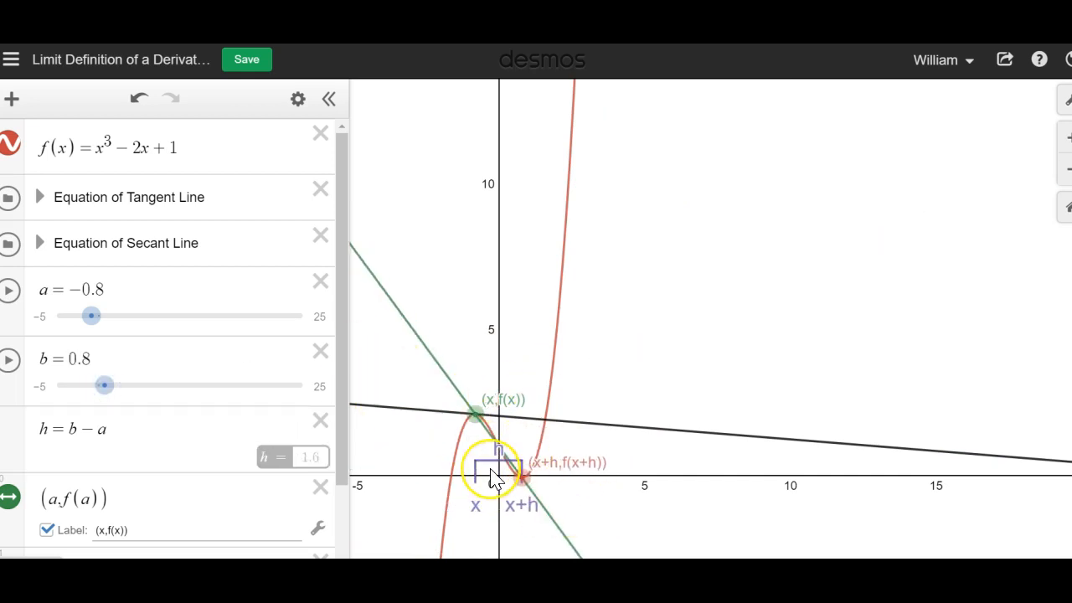
# Set the b slider to 1 while viewing the tangent and secant lines close up around the cubic's turning points.
pyautogui.scroll(3, 494, 479)
pyautogui.scroll(4, 494, 479)
pyautogui.scroll(-2, 494, 479)
pyautogui.scroll(2, 494, 479)
pyautogui.scroll(-1, 494, 479)
pyautogui.scroll(-2, 494, 479)
pyautogui.scroll(1, 494, 479)
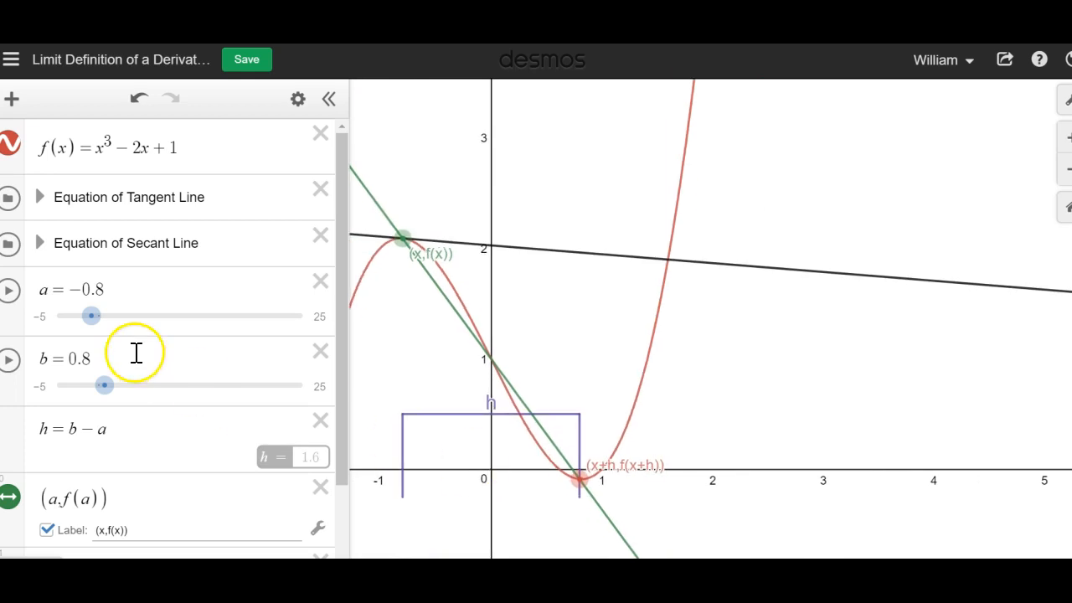
pyautogui.moveTo(110, 387)
pyautogui.mouseDown()
pyautogui.moveTo(90, 391)
pyautogui.moveTo(106, 390)
pyautogui.mouseUp()
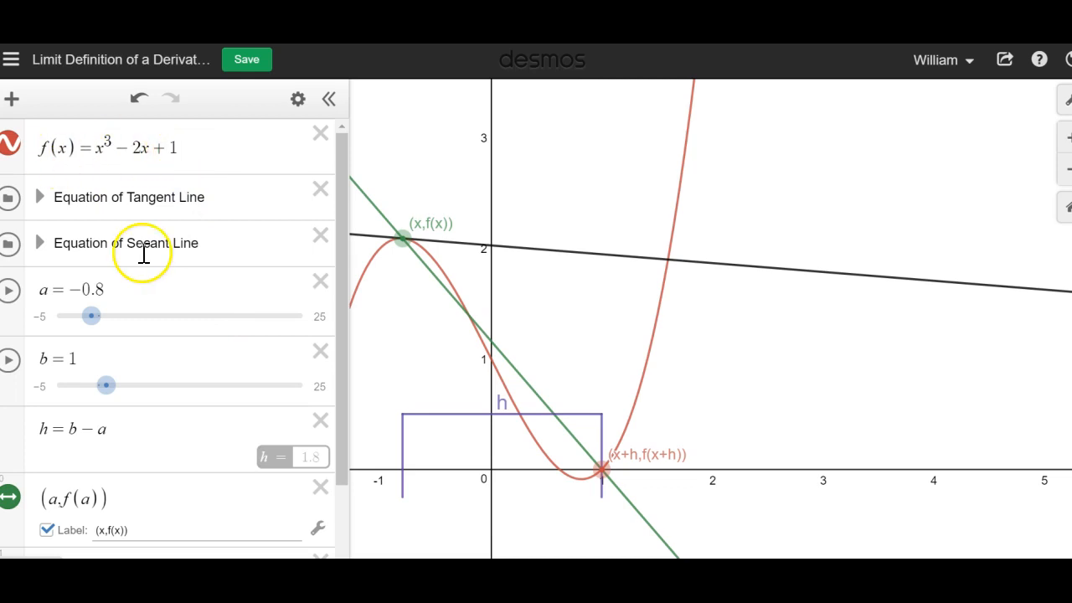
# Save a duplicate of the graph titled Limit Definition of a Derivative Example 2.
pyautogui.click(132, 67)
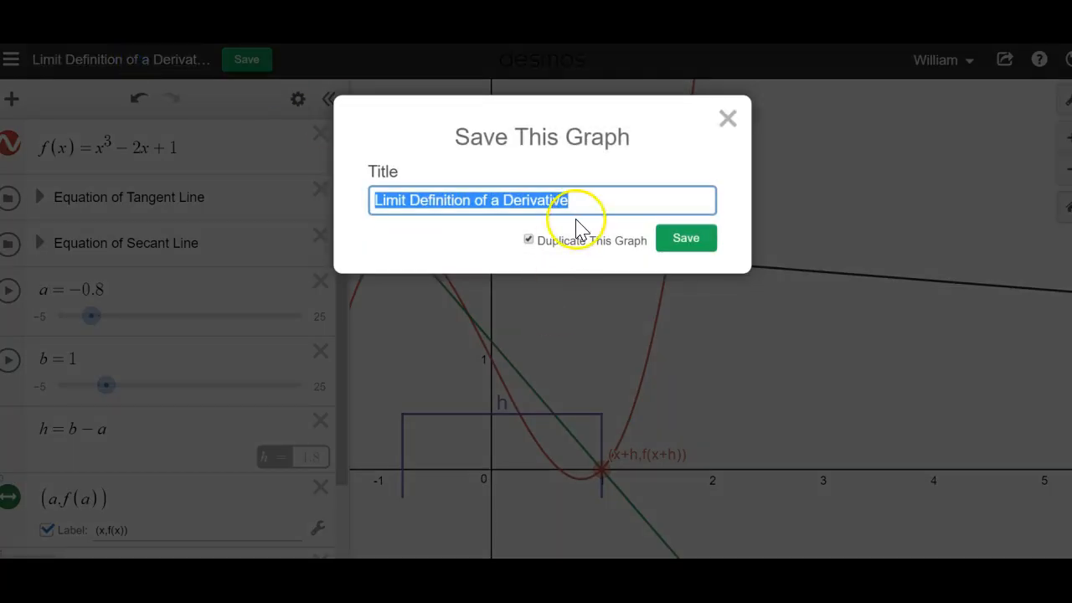
pyautogui.click(555, 251)
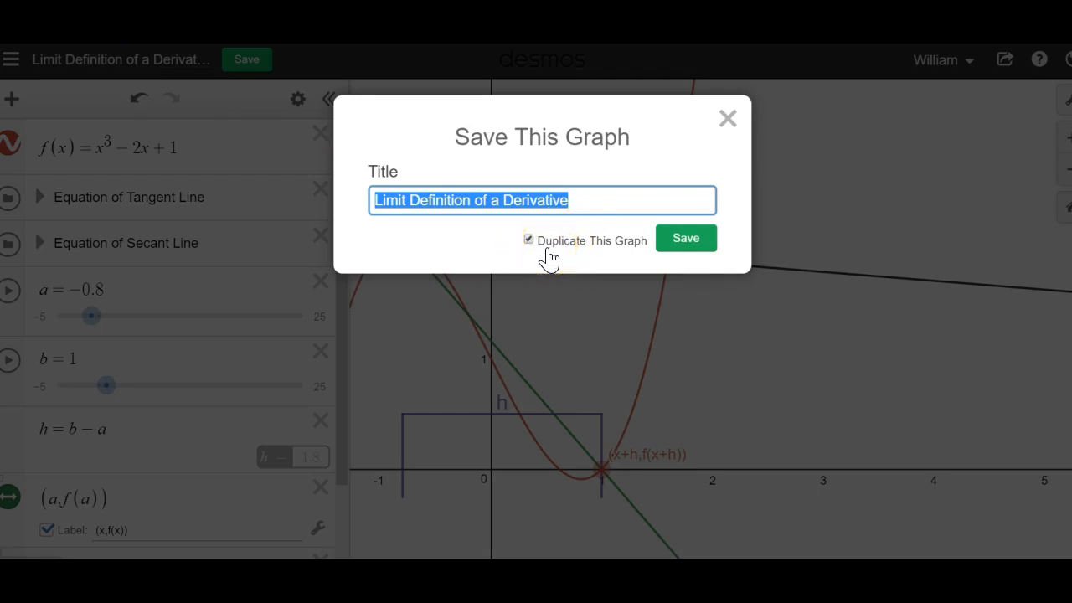
pyautogui.click(574, 199)
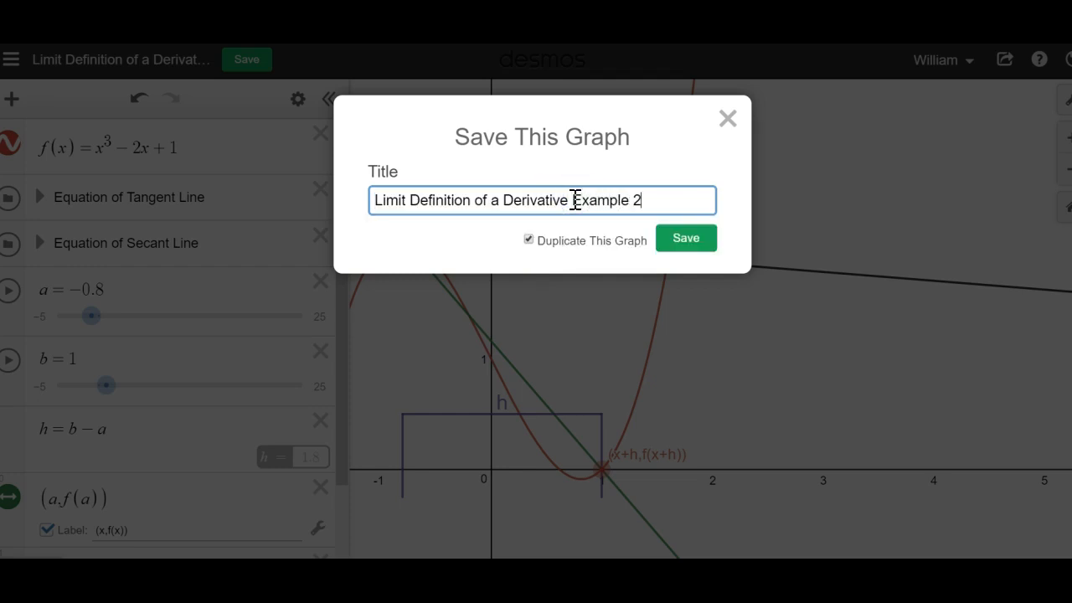
pyautogui.click(685, 243)
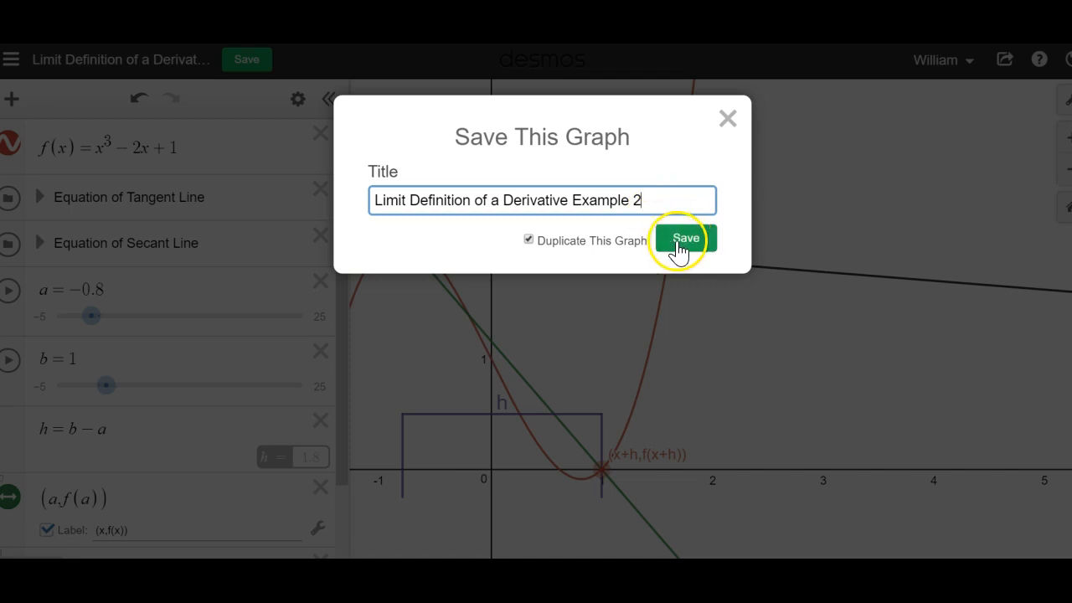
pyautogui.click(528, 241)
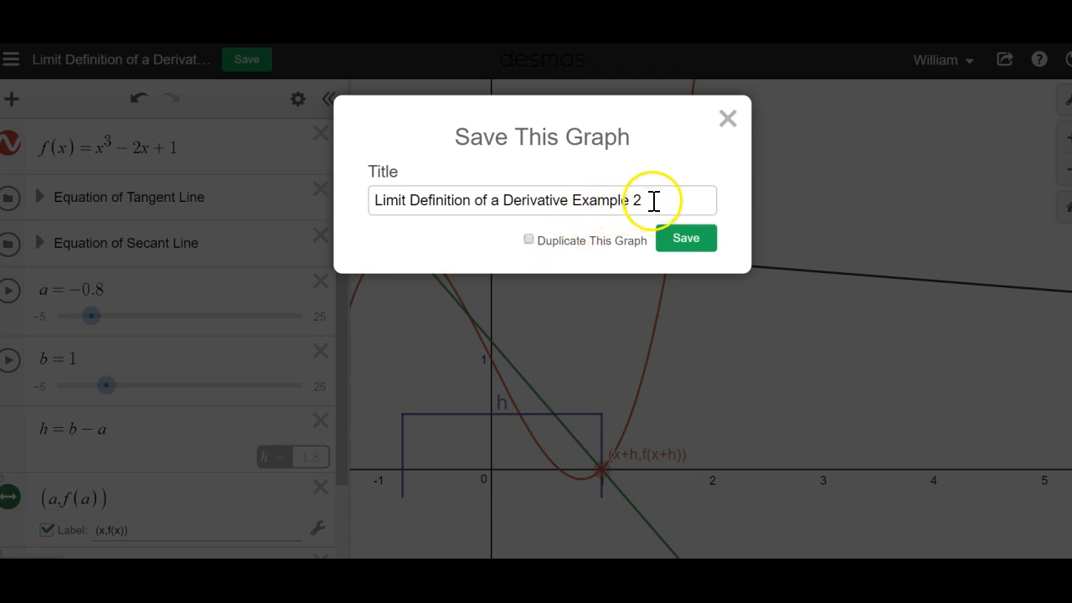
pyautogui.click(529, 241)
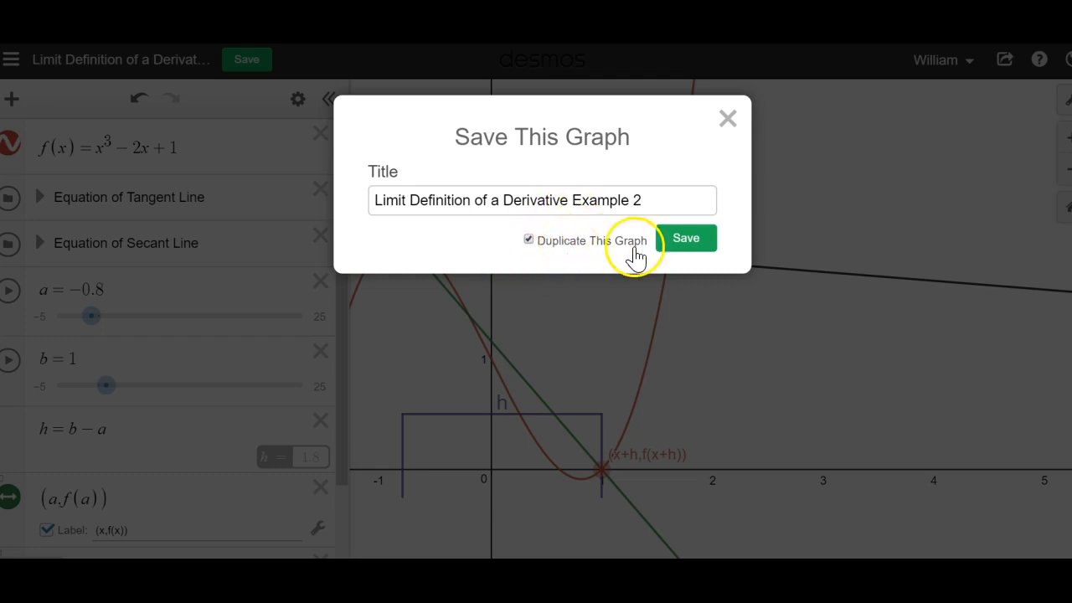
pyautogui.click(677, 244)
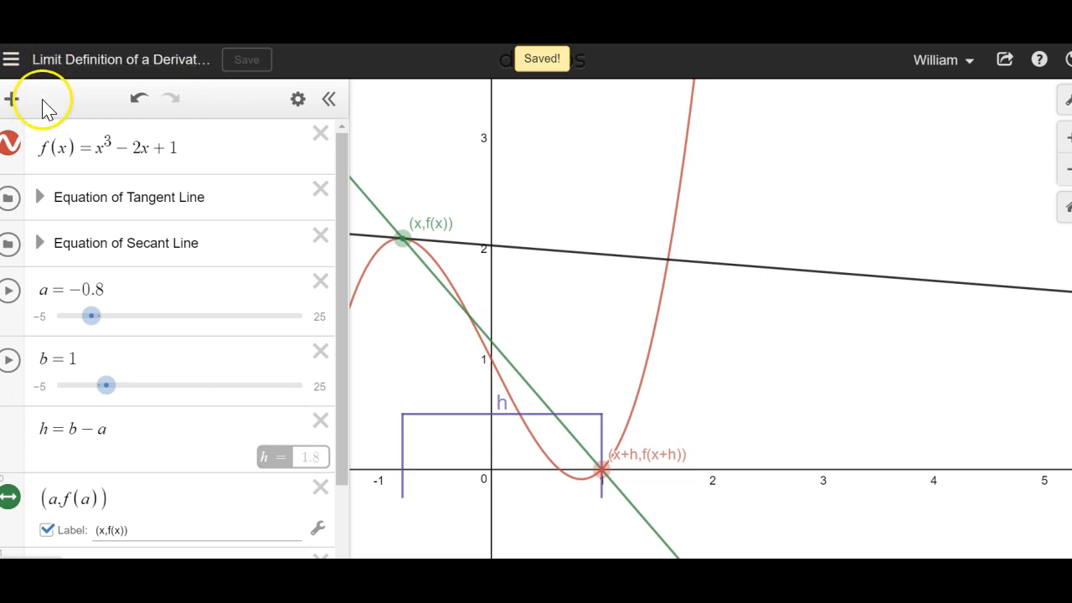
# Open the original saved graph Limit Definition of a Derivative to check its original function.
pyautogui.click(10, 67)
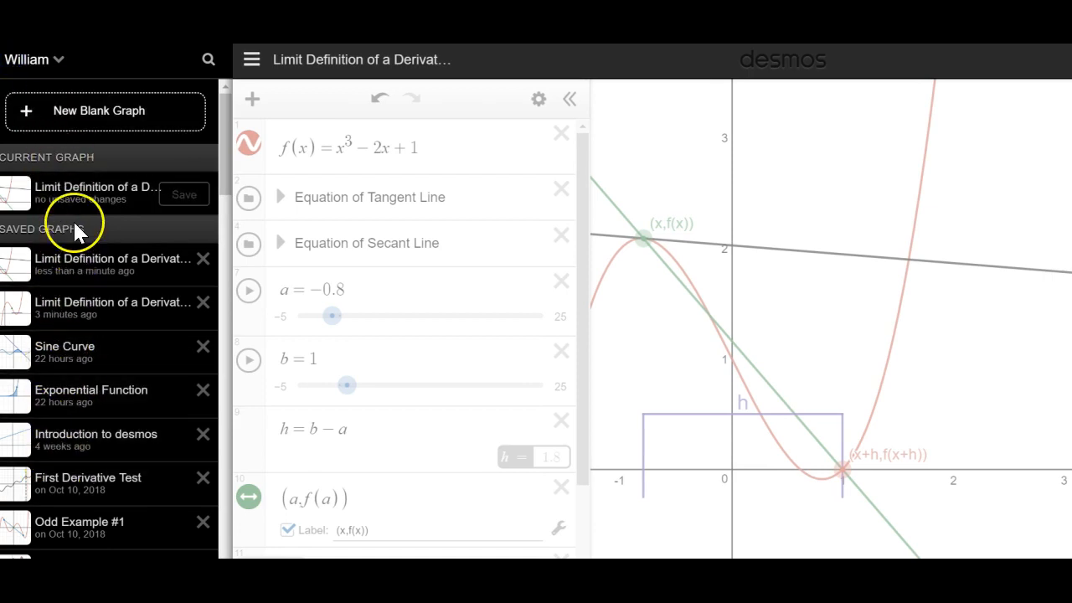
pyautogui.click(119, 307)
pyautogui.click(478, 406)
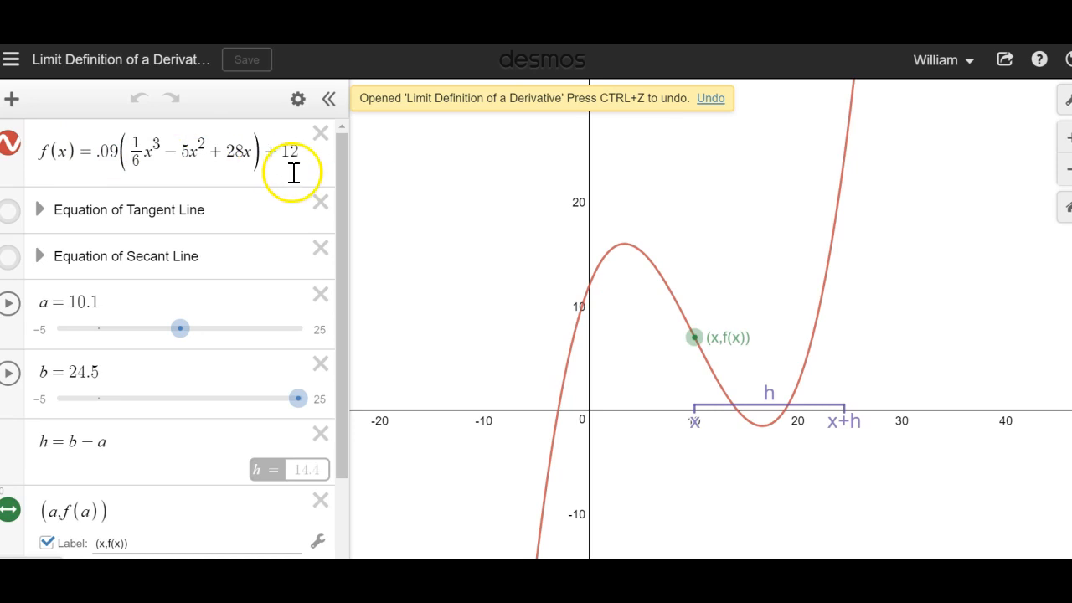
# Reopen the saved graph Limit Definition of a Derivative Example 2.
pyautogui.click(11, 58)
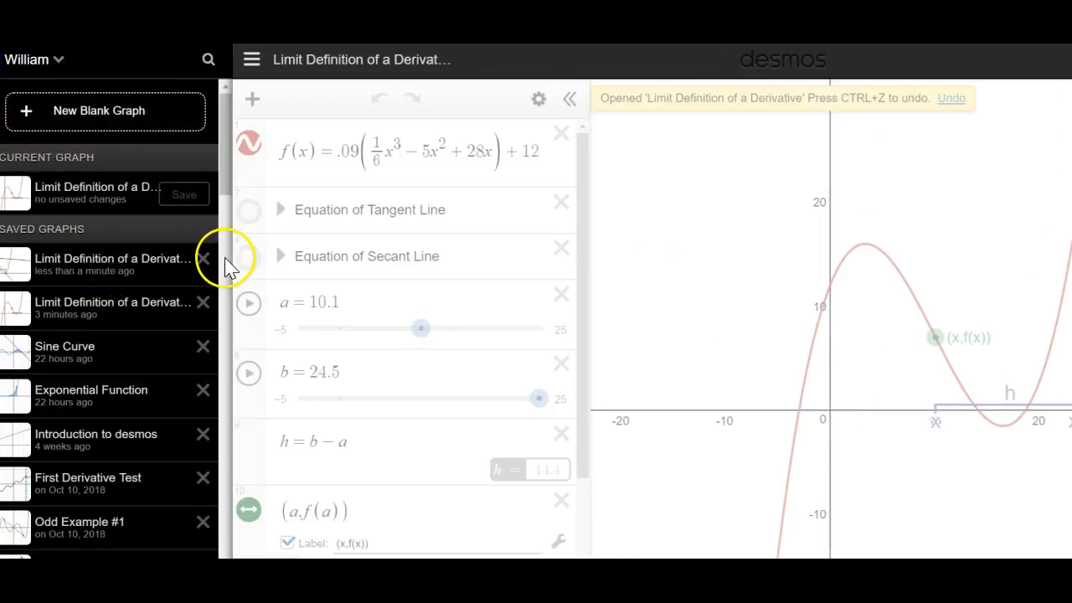
pyautogui.click(149, 271)
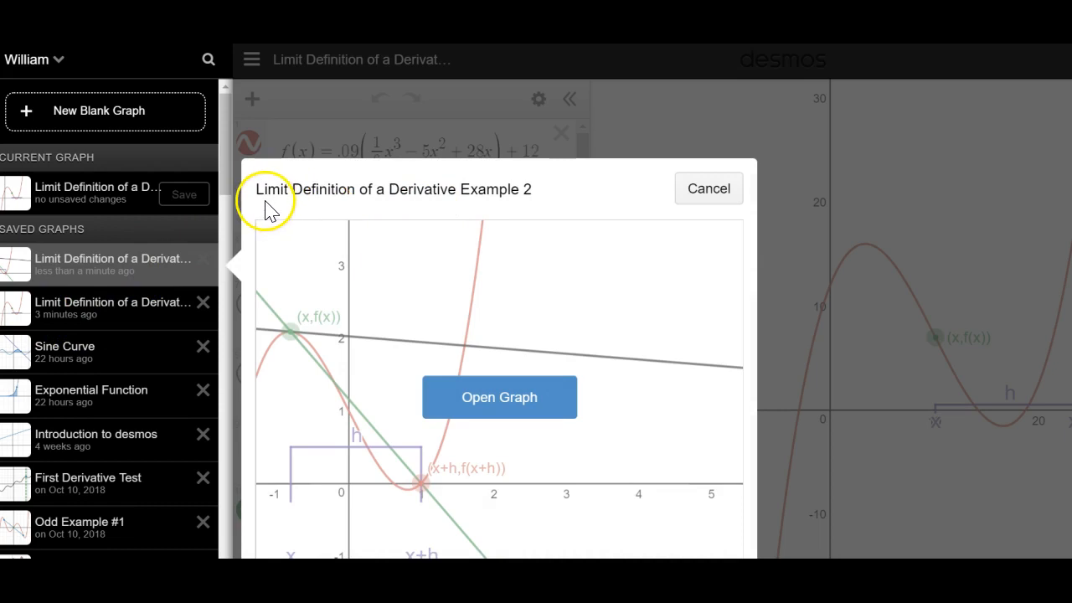
pyautogui.click(477, 409)
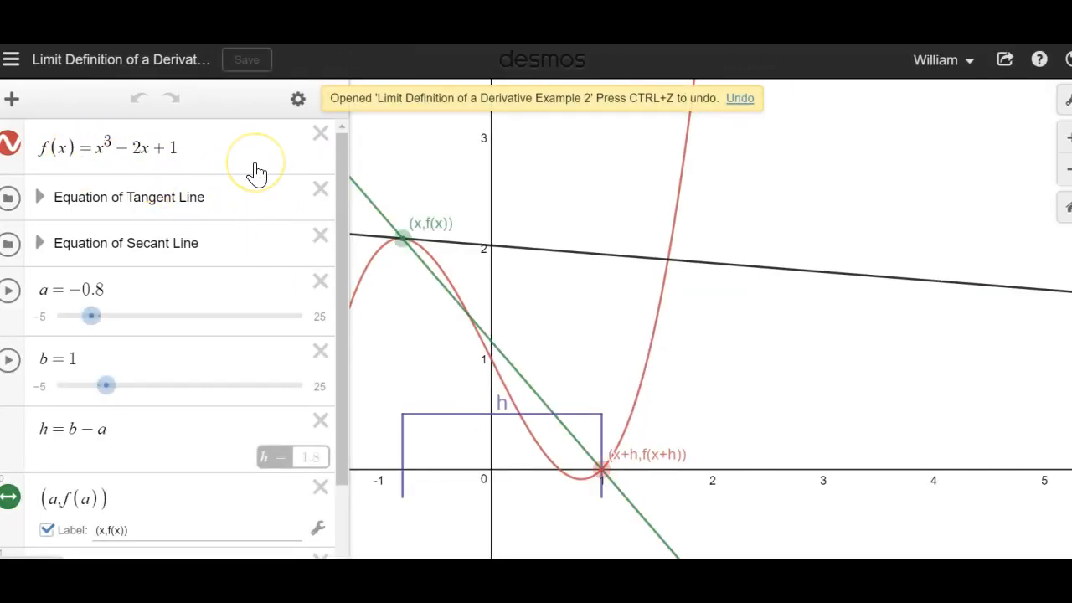
# Look through the saved graphs list and its search-by-title option, and return to the graph.
pyautogui.click(11, 60)
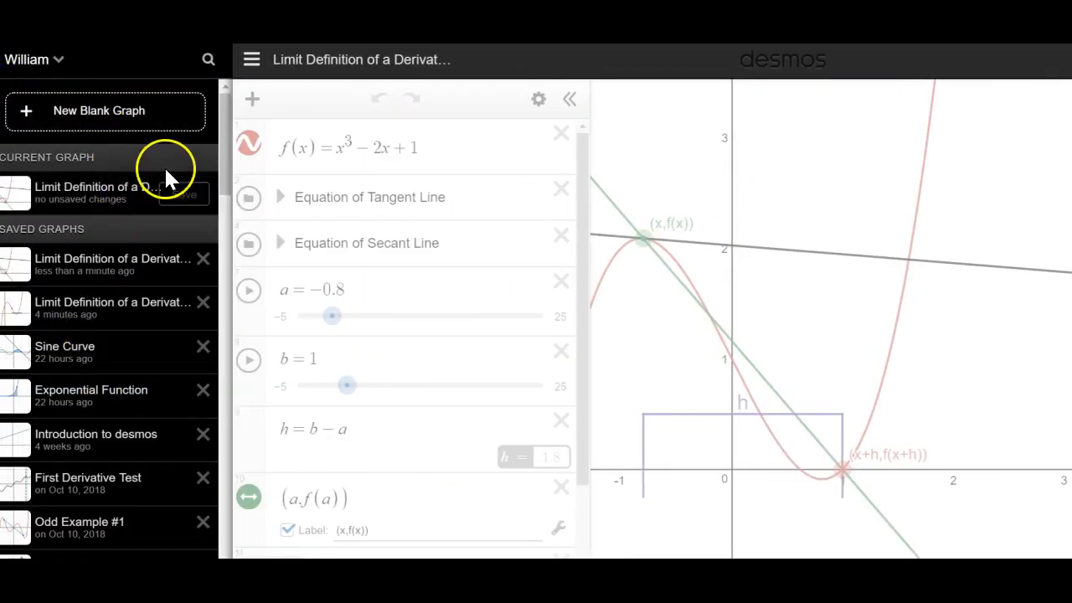
pyautogui.click(207, 60)
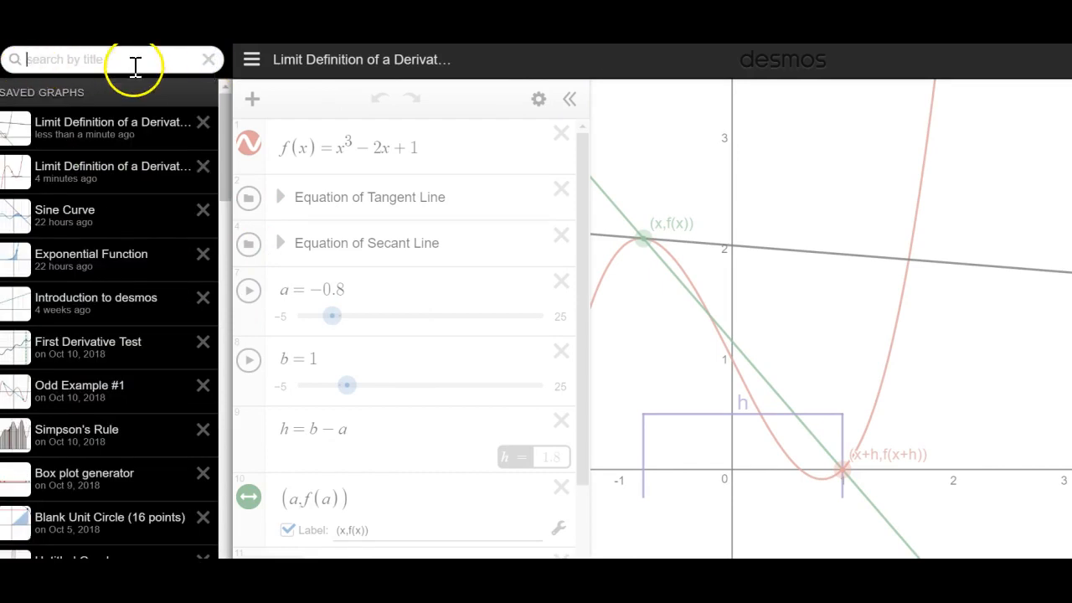
pyautogui.scroll(-1, 134, 289)
pyautogui.scroll(1, 134, 292)
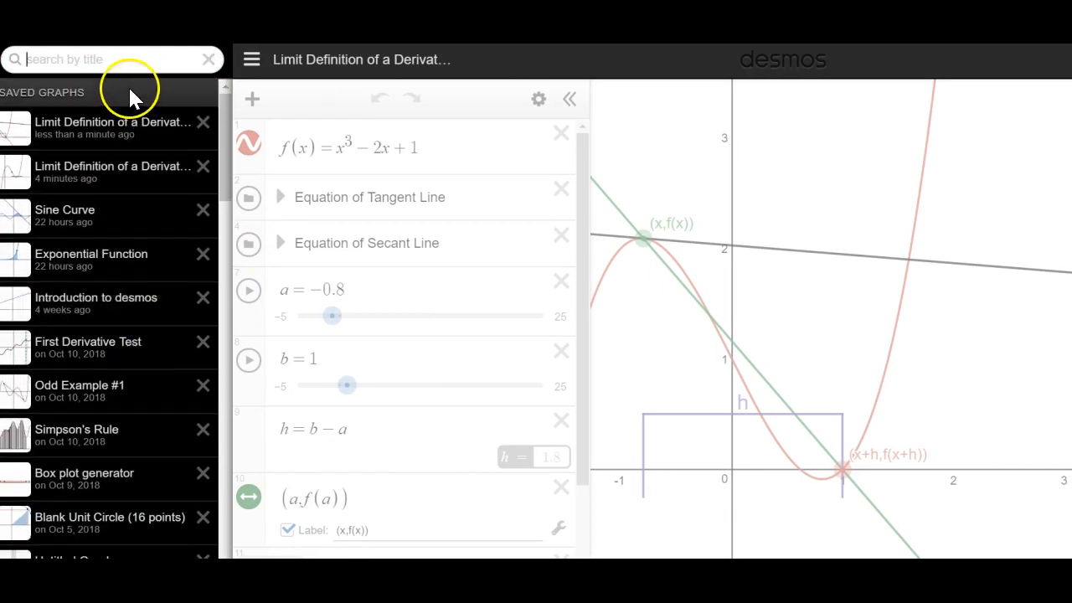
pyautogui.click(670, 339)
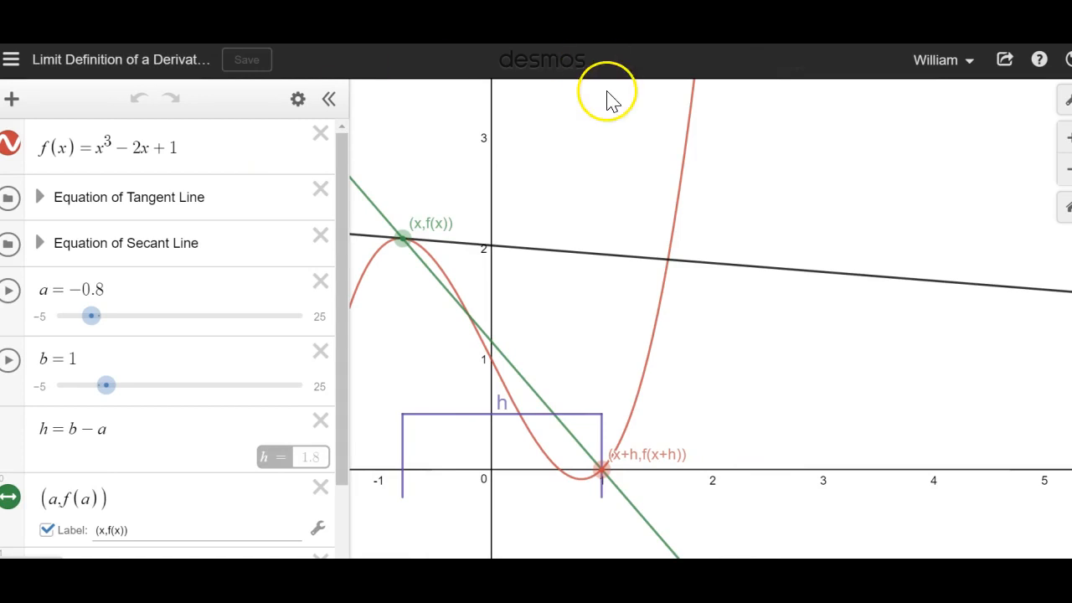
# View the graph's share link and export options, and hide the expression list to enlarge the graph.
pyautogui.click(972, 67)
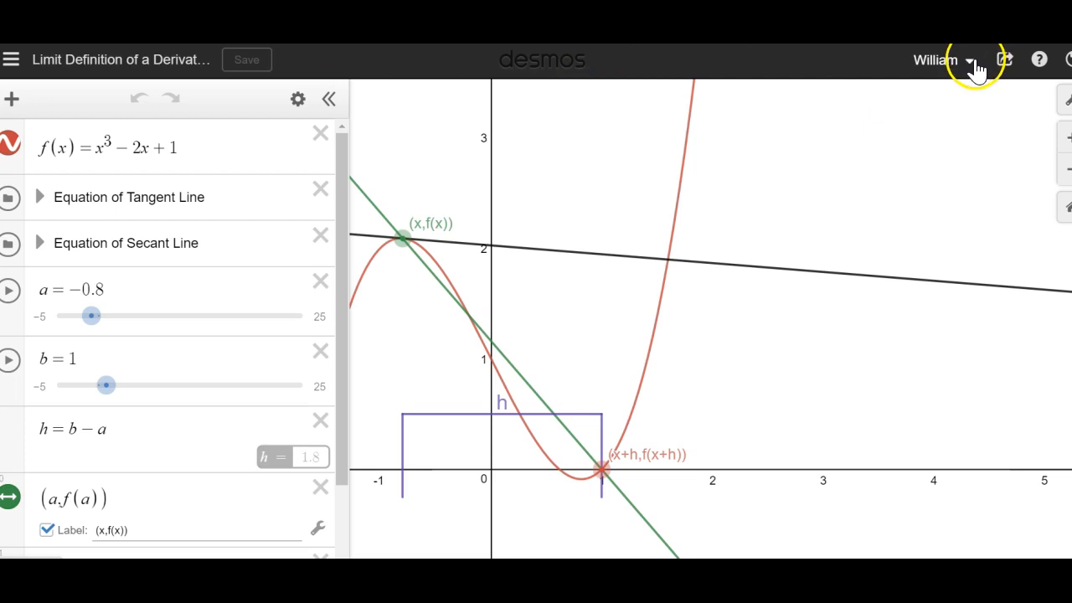
pyautogui.click(1005, 61)
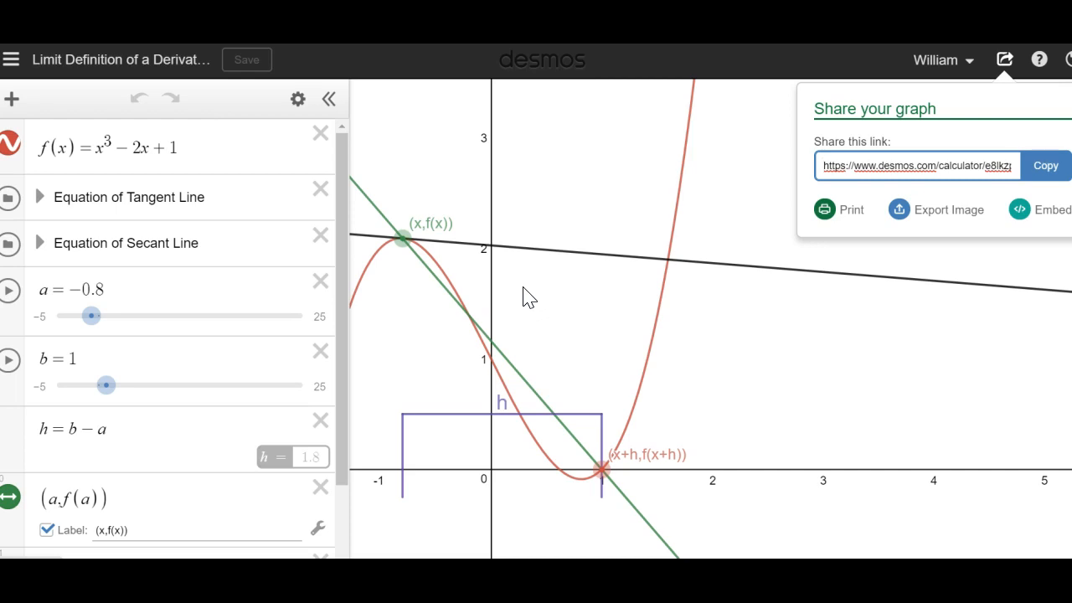
pyautogui.click(424, 350)
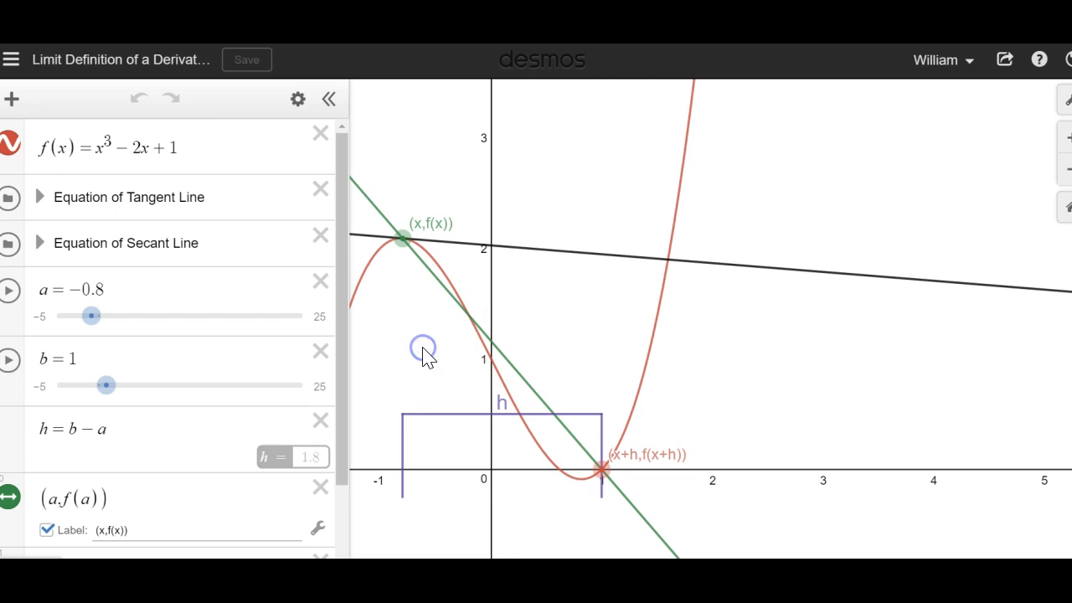
pyautogui.click(328, 99)
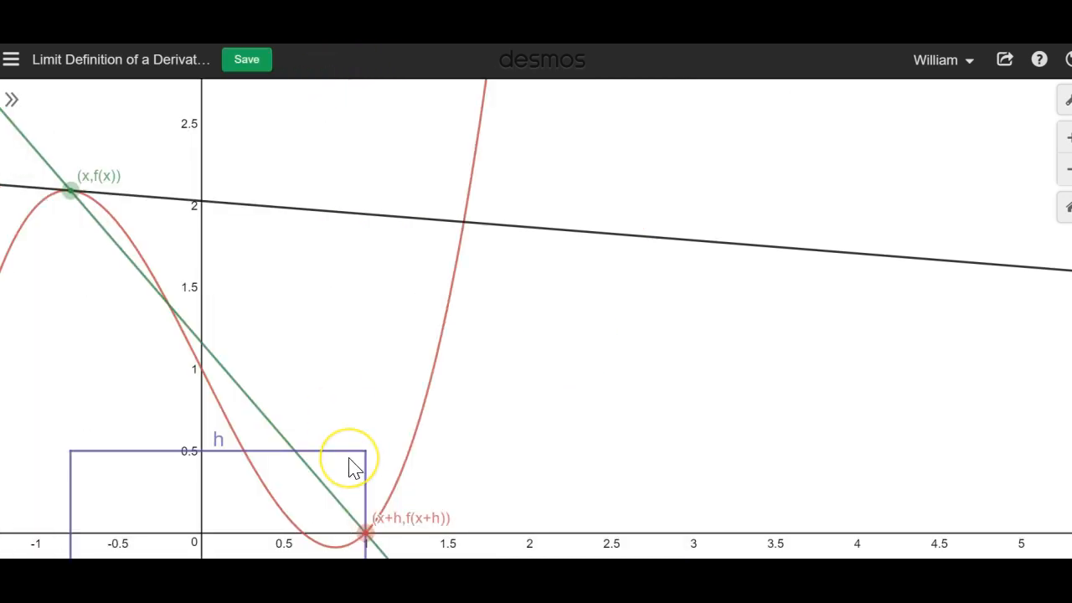